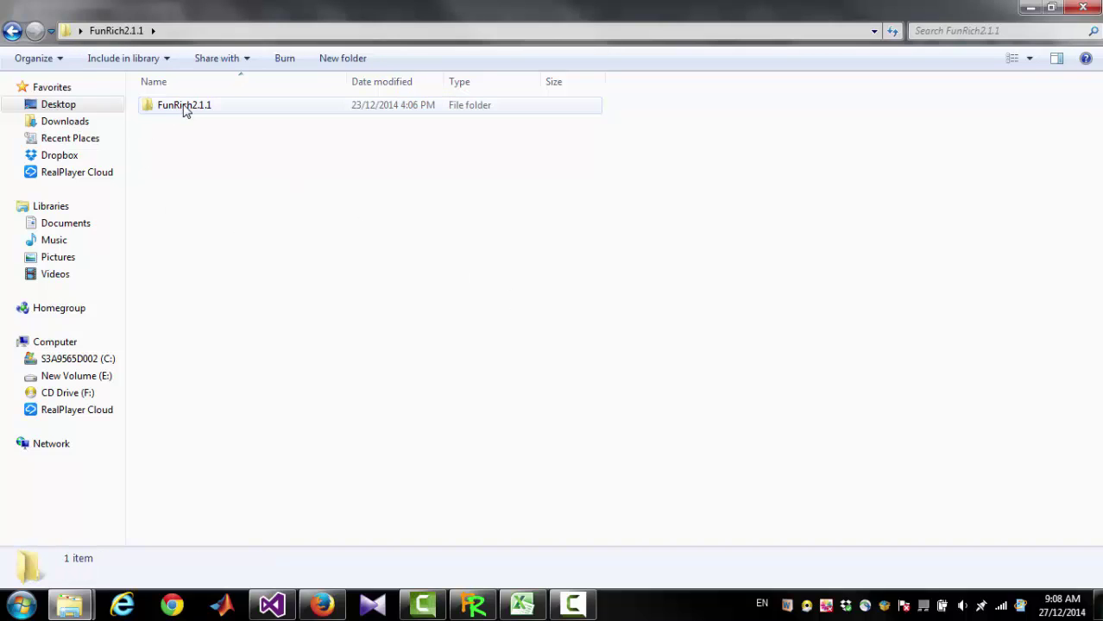
# Step: Launch FunRich2.1.1.exe from the FunRich2.1.1 folder in Windows Explorer
pyautogui.doubleClick(184, 107)
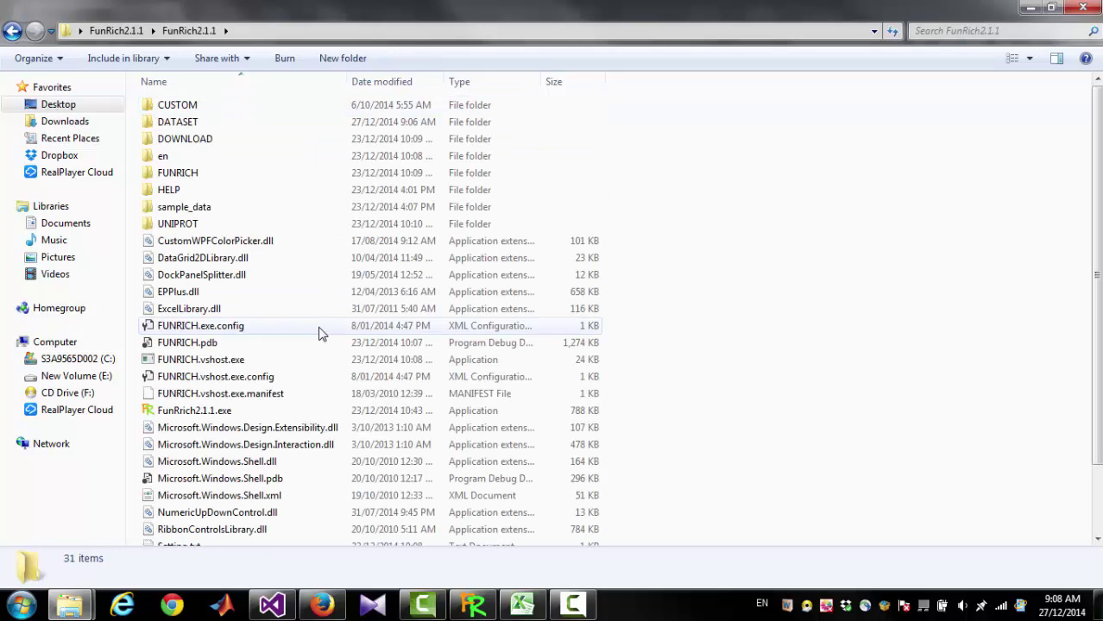
pyautogui.click(190, 413)
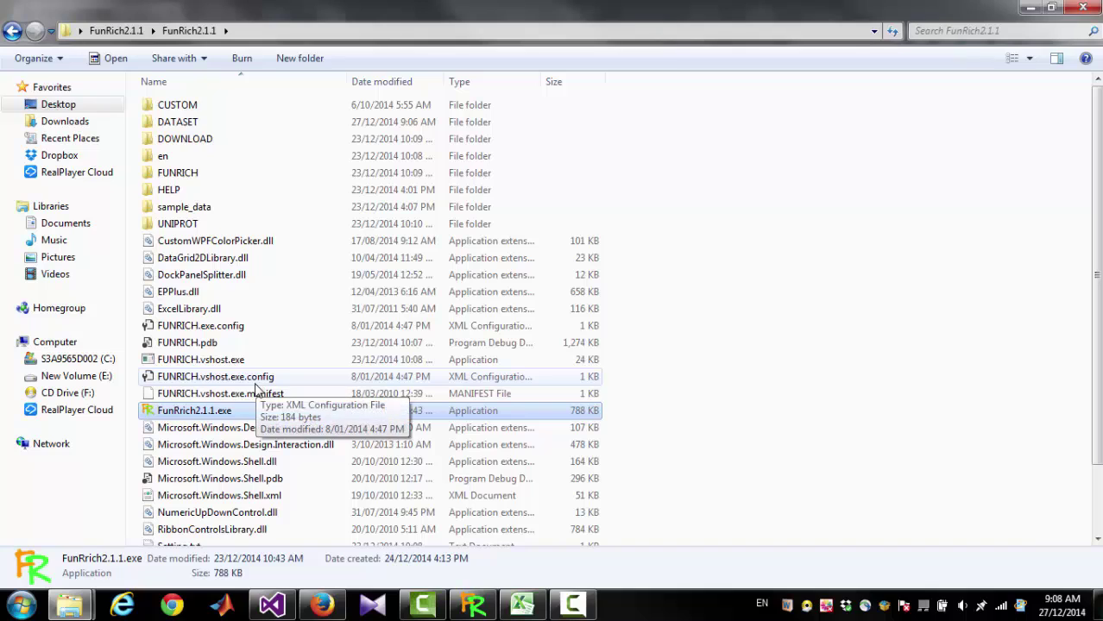
pyautogui.doubleClick(205, 415)
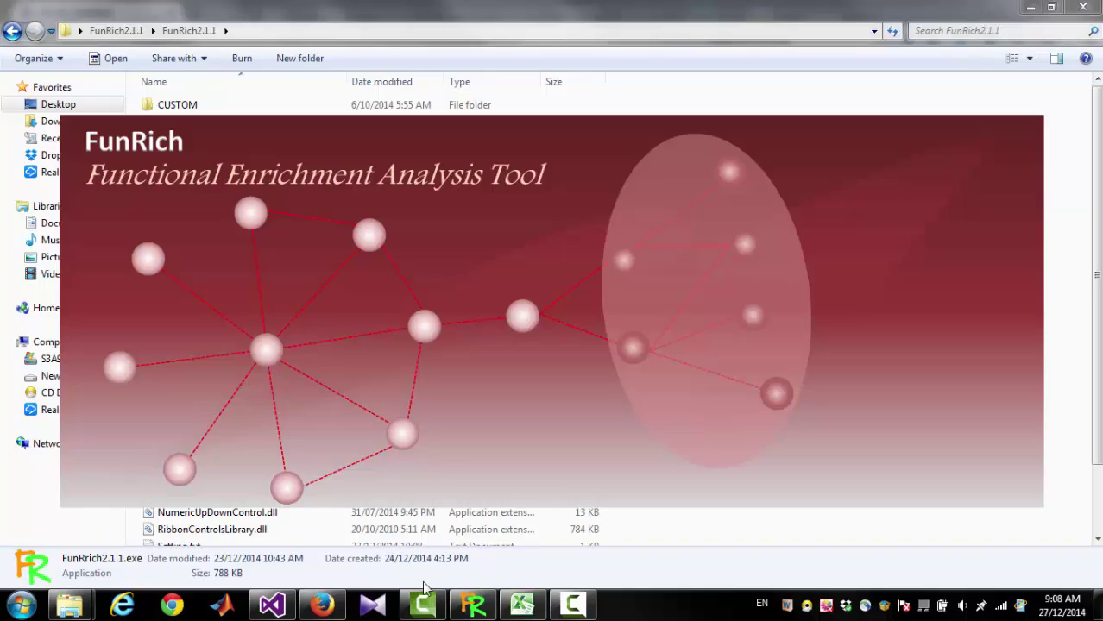
# Step: Widen column B in GeneList.xlsx, then close Excel and save the changes
pyautogui.click(522, 605)
pyautogui.click(522, 605)
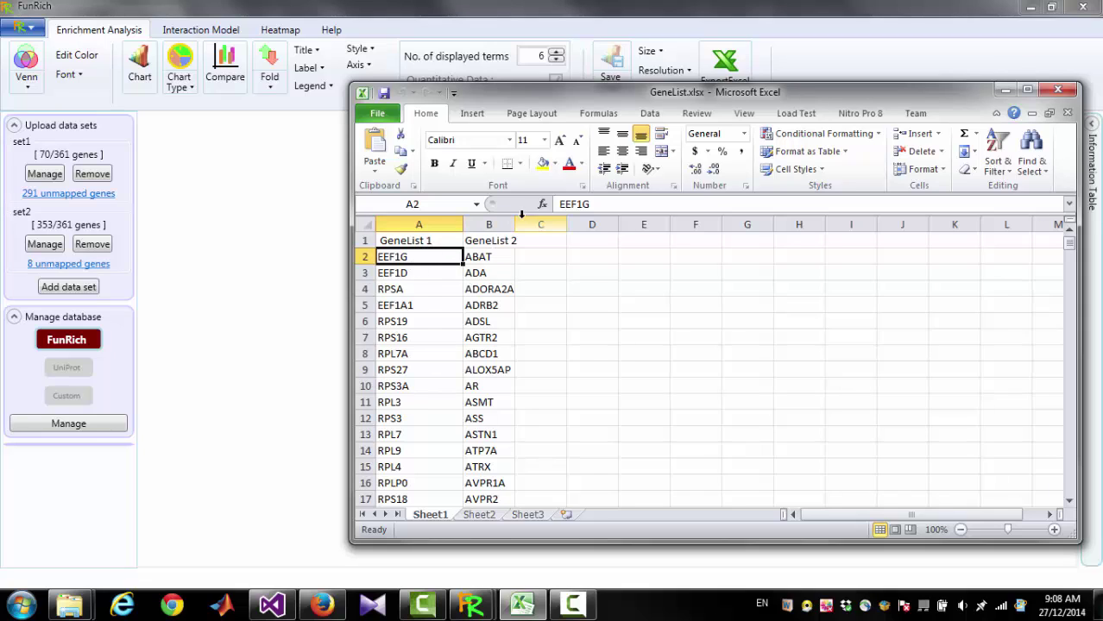
pyautogui.moveTo(515, 225); pyautogui.dragTo(538, 226)
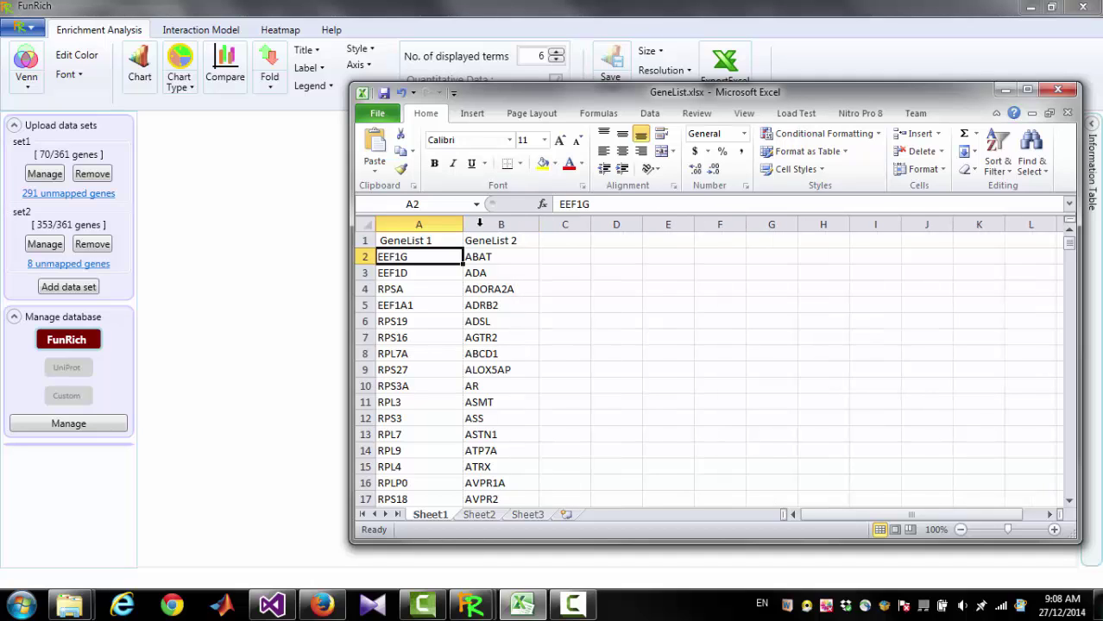
pyautogui.click(1060, 90)
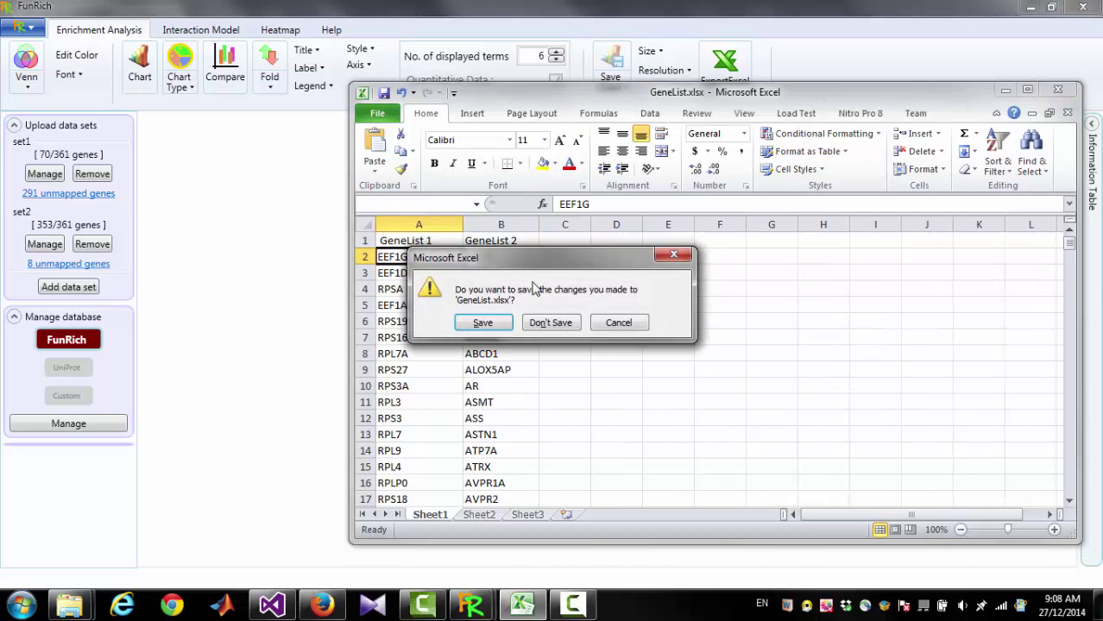
pyautogui.click(480, 335)
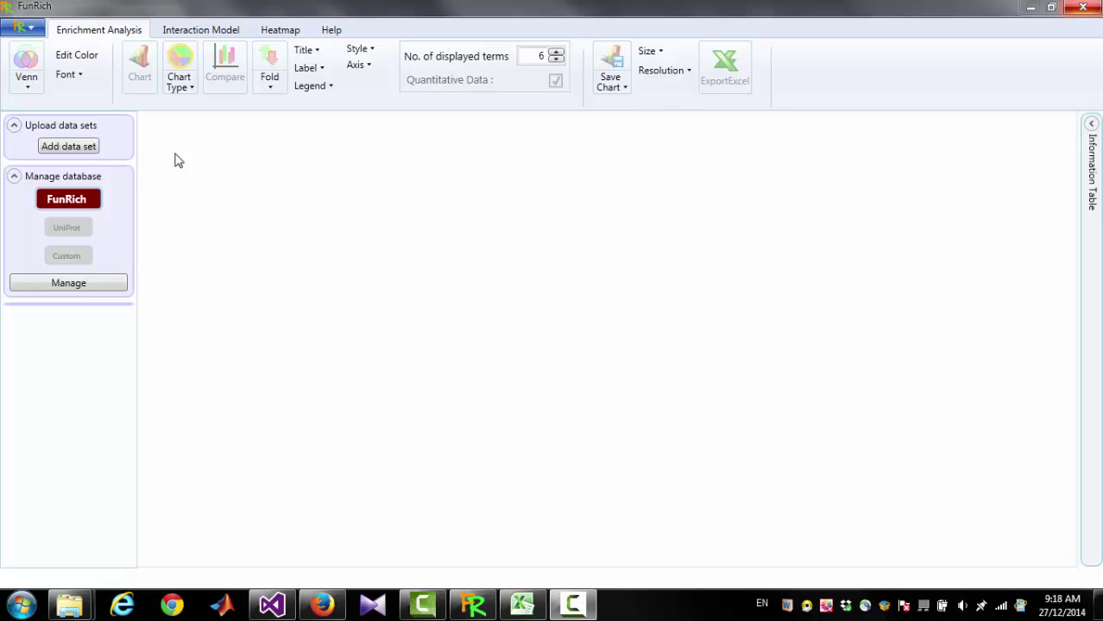
# Step: Start a new data set named 'Set 1'
pyautogui.click(74, 147)
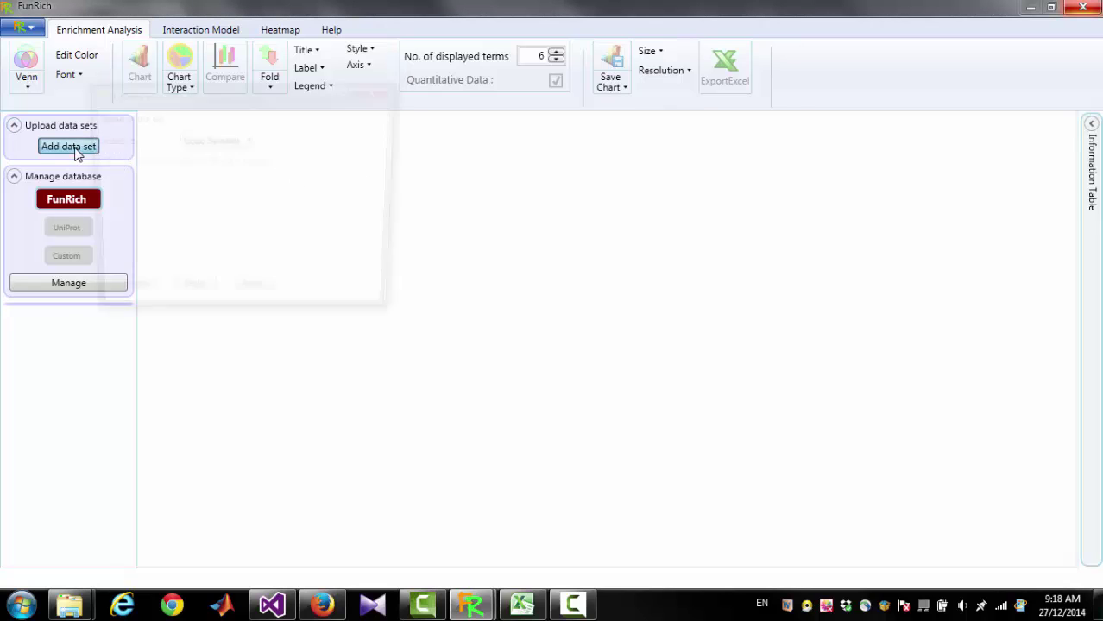
pyautogui.moveTo(222, 104); pyautogui.dragTo(531, 201)
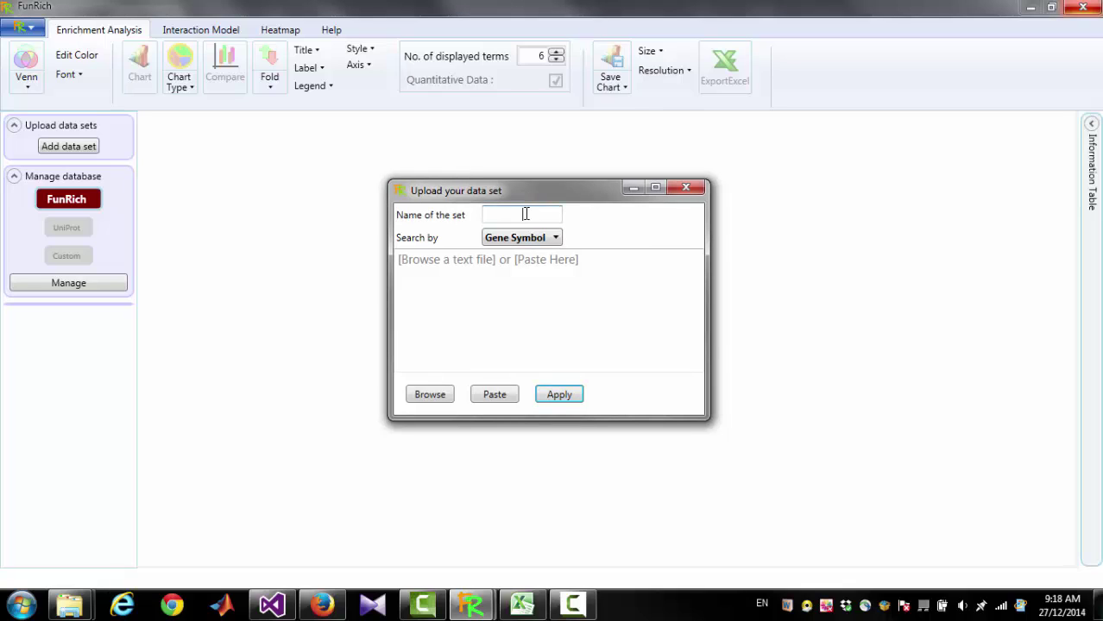
pyautogui.write('Set 1')
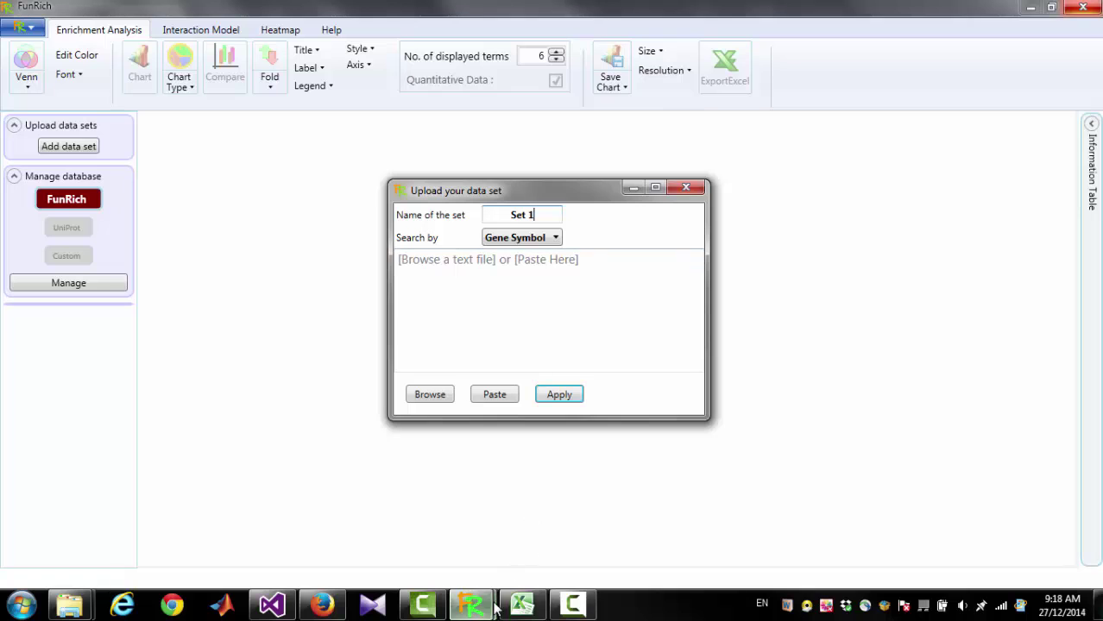
# Step: Copy the GeneList 1 genes from Excel column A, paste them into Set 1 and upload it
pyautogui.click(523, 602)
pyautogui.scroll(-20, 430, 300)
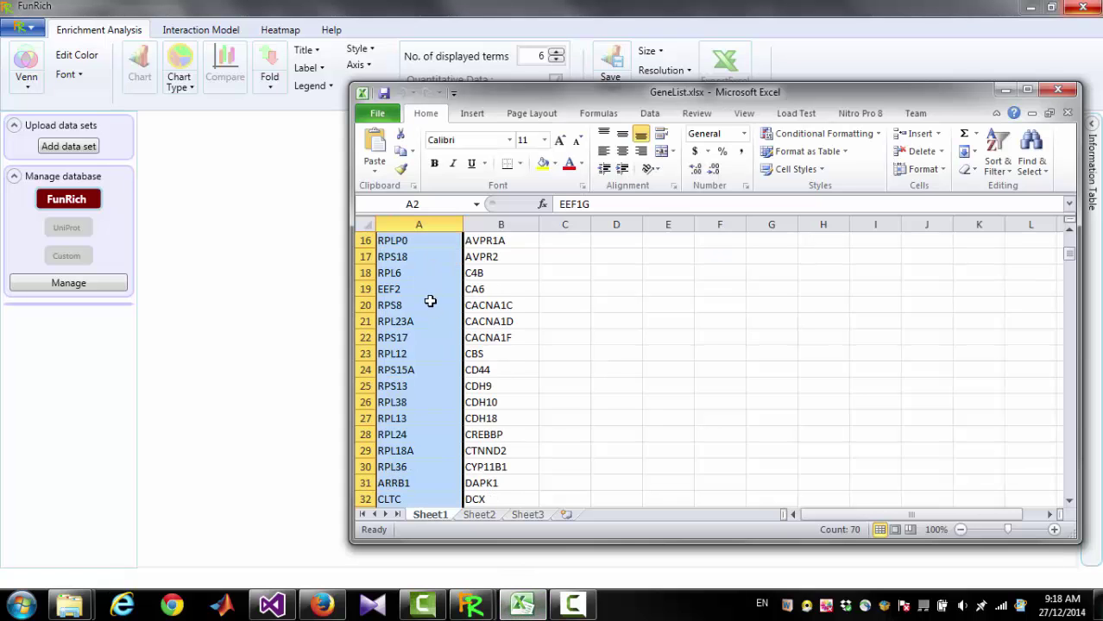
pyautogui.scroll(20, 430, 301)
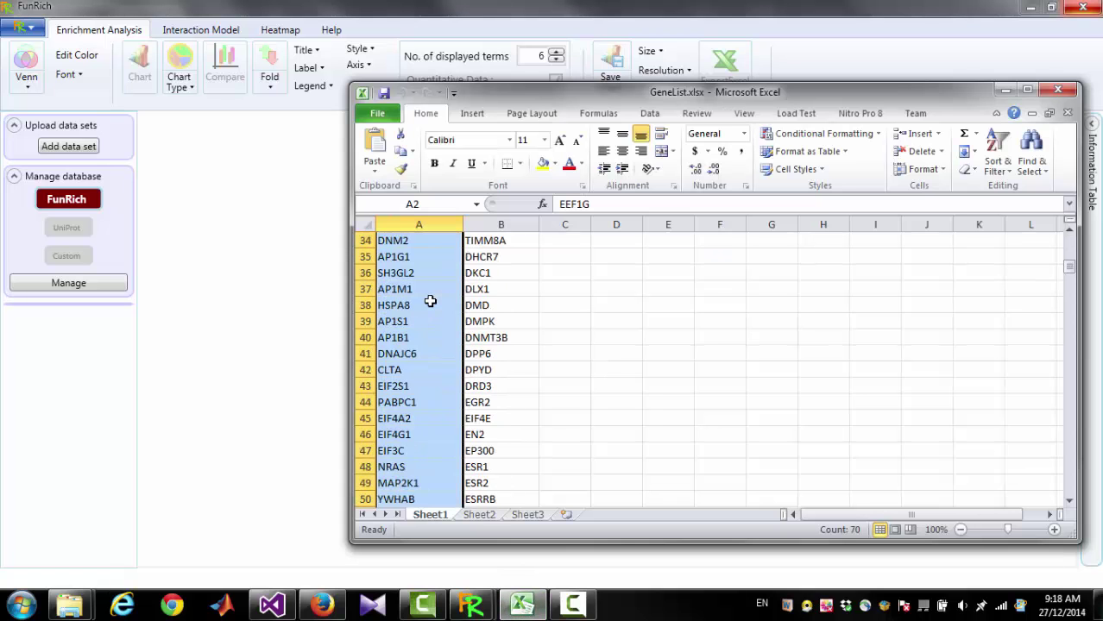
pyautogui.hotkey('ctrl', 'c')
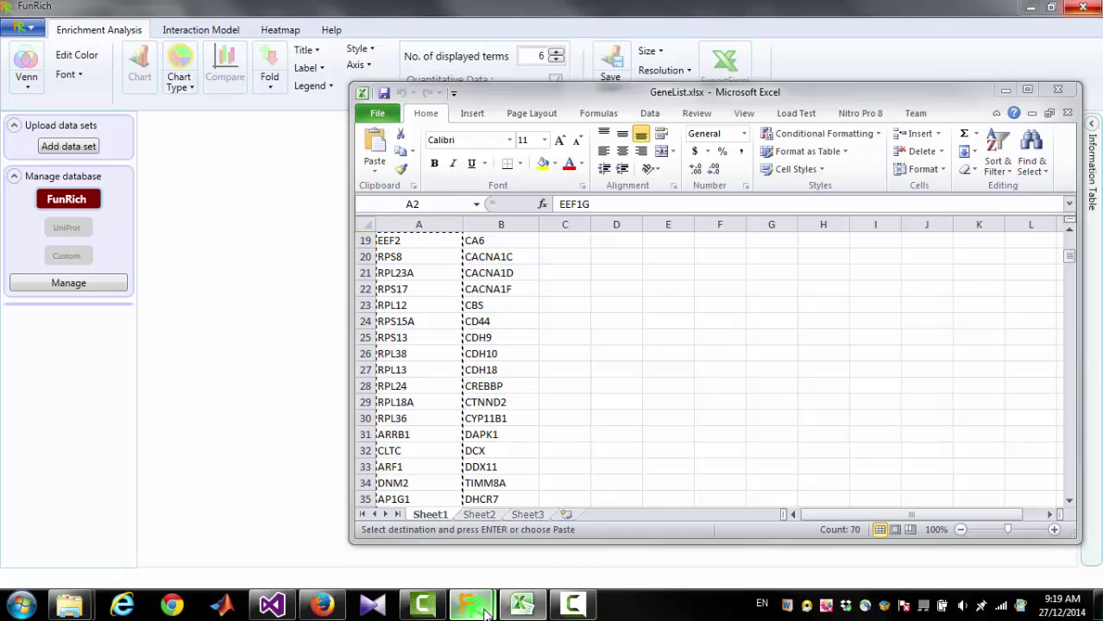
pyautogui.moveTo(486, 613)
pyautogui.click(542, 524)
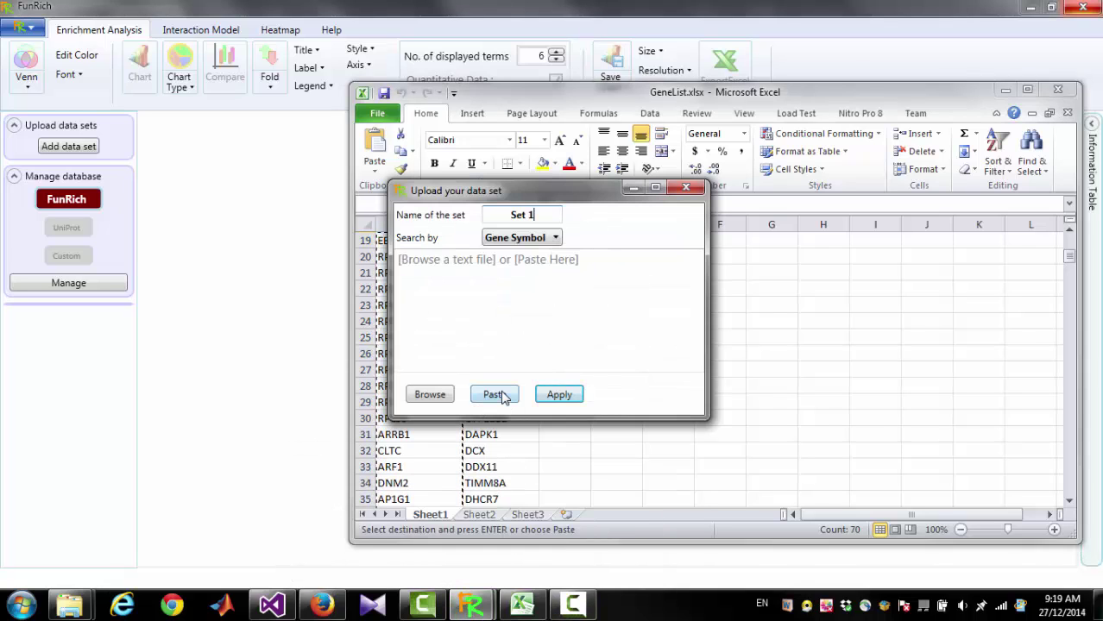
pyautogui.click(494, 395)
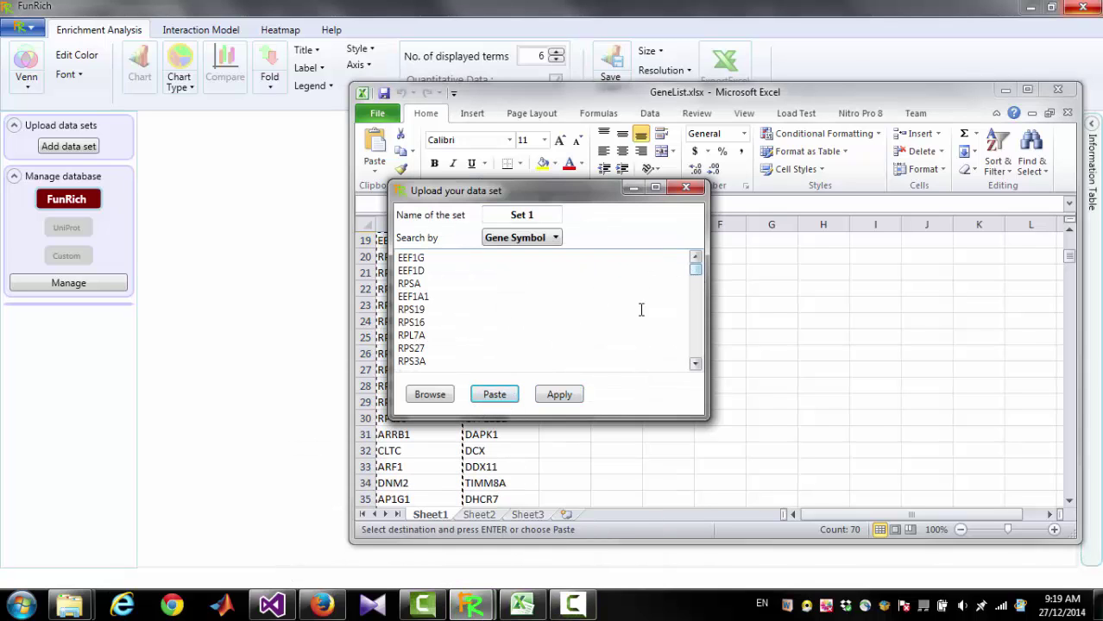
pyautogui.click(560, 394)
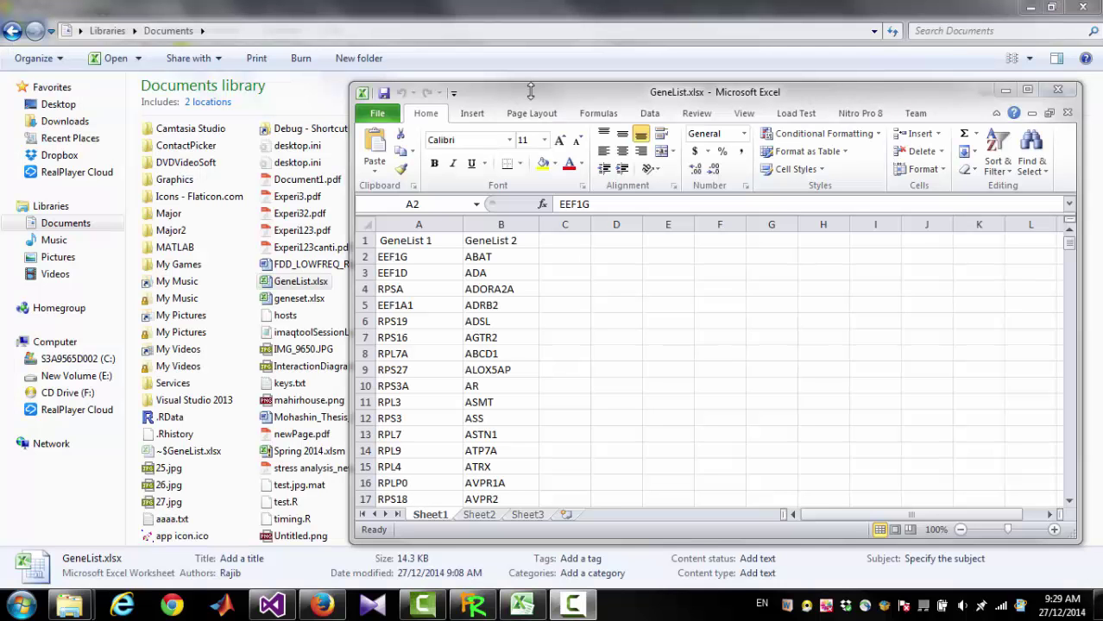
# Step: Select the GeneList 2 genes in B2:B16 of GeneList.xlsx, then close the workbook
pyautogui.click(530, 91)
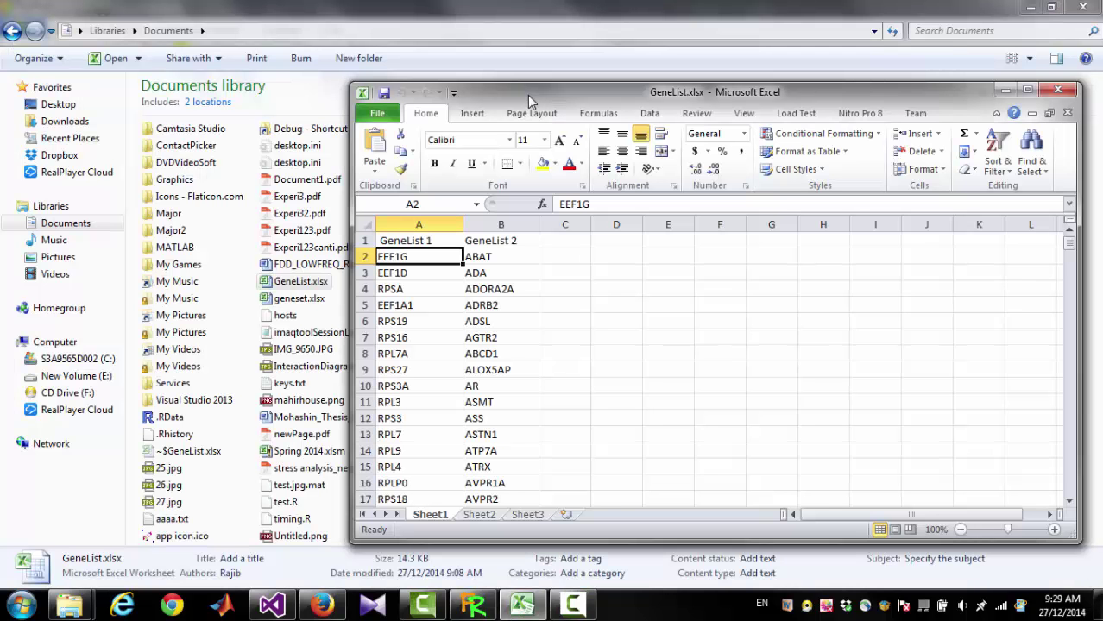
pyautogui.click(501, 244)
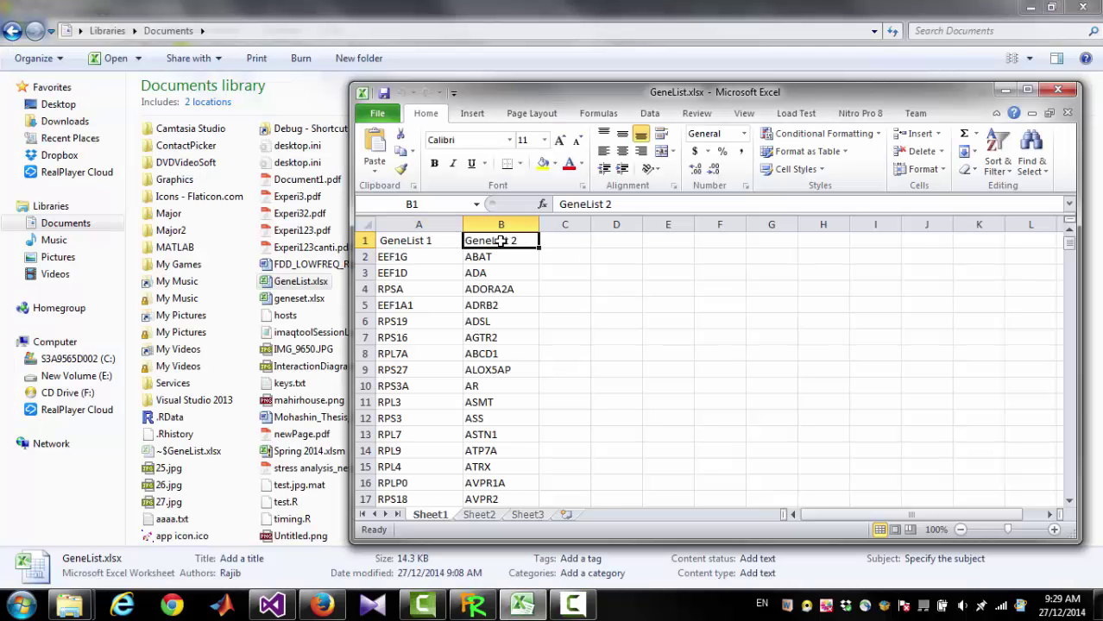
pyautogui.scroll(-7, 489, 386)
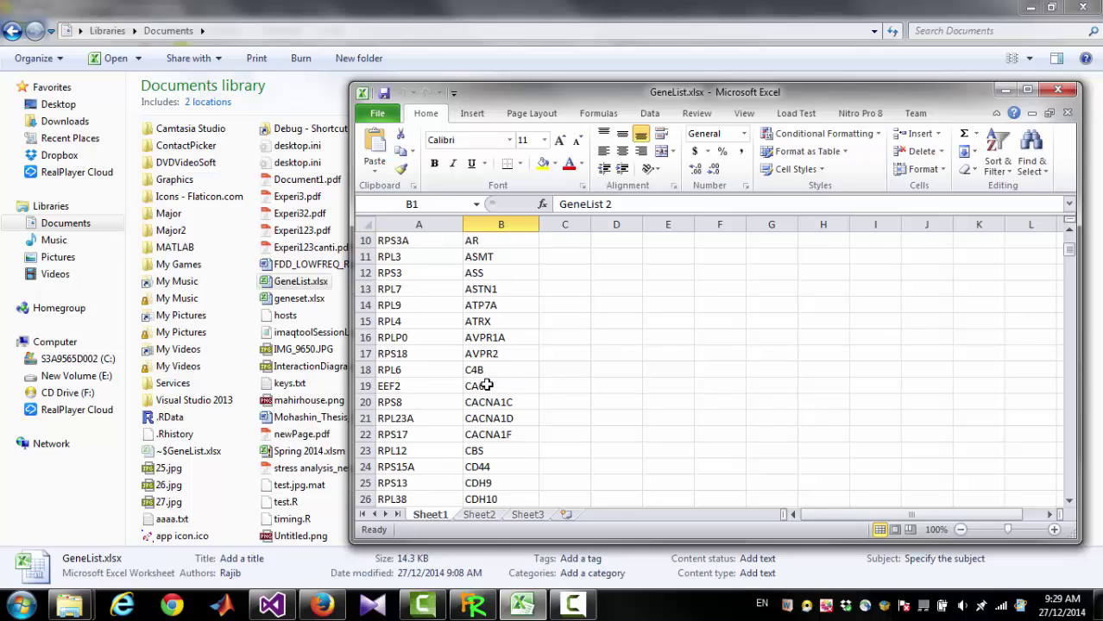
pyautogui.scroll(5, 487, 386)
pyautogui.scroll(2, 488, 386)
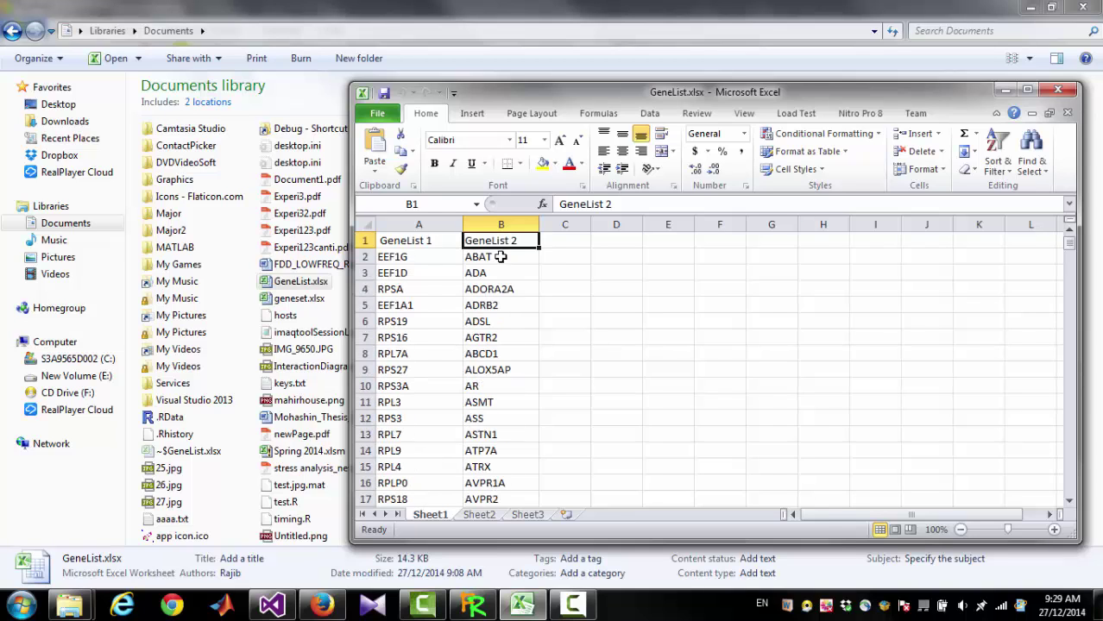
pyautogui.moveTo(501, 257); pyautogui.dragTo(511, 484)
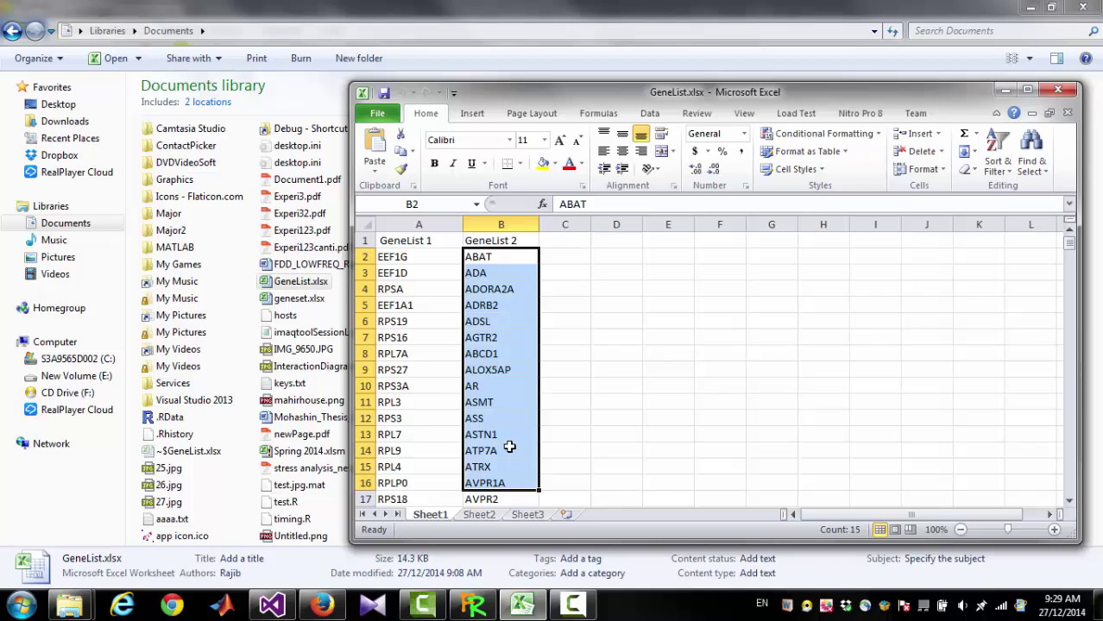
pyautogui.scroll(-1, 509, 446)
pyautogui.scroll(1, 510, 446)
pyautogui.click(1055, 91)
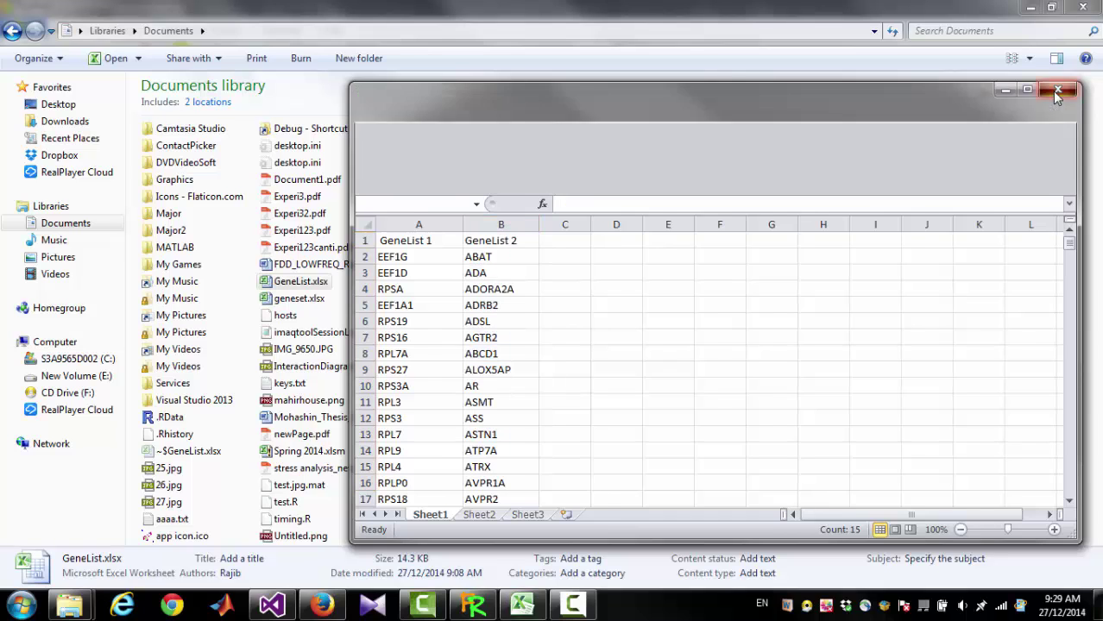
# Step: Start a second data set in FunRich and browse for a gene list file
pyautogui.click(473, 604)
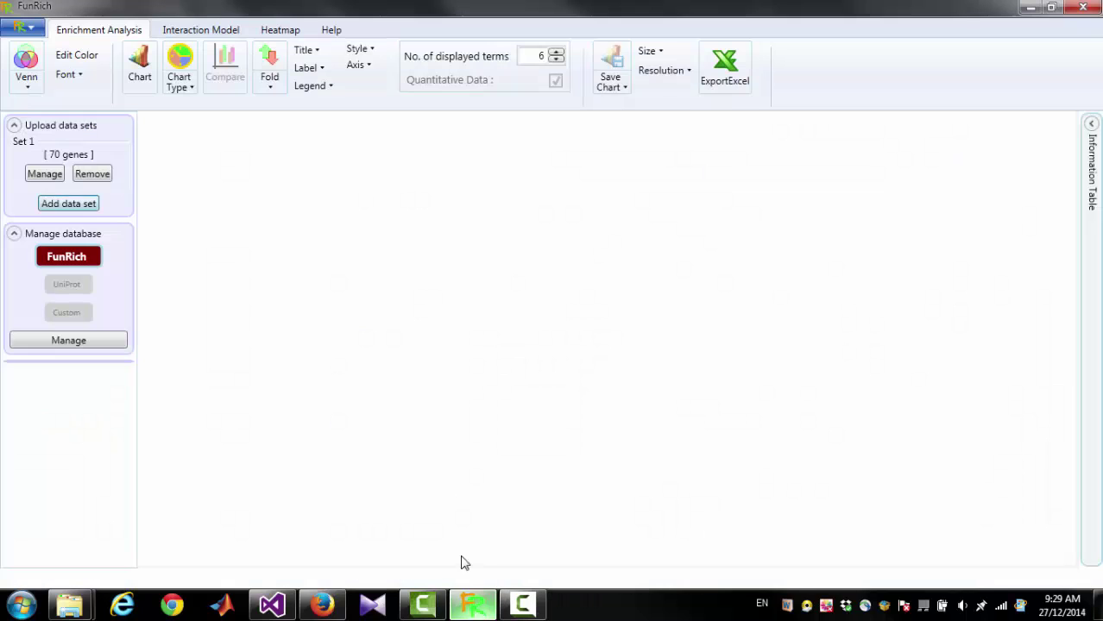
pyautogui.click(73, 207)
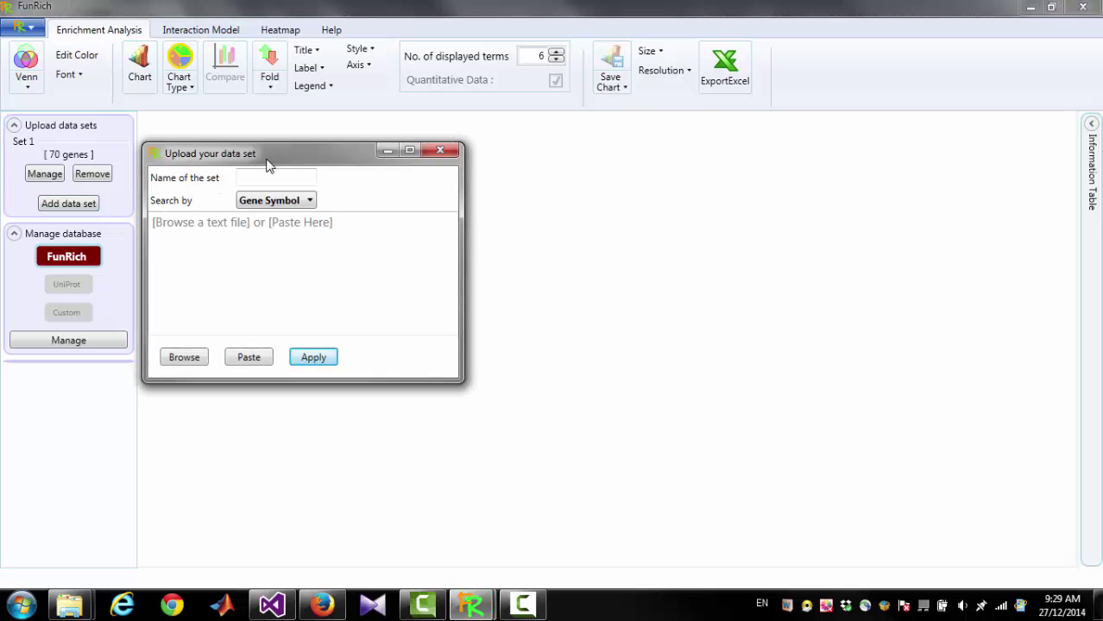
pyautogui.moveTo(266, 163); pyautogui.dragTo(449, 199)
pyautogui.click(449, 215)
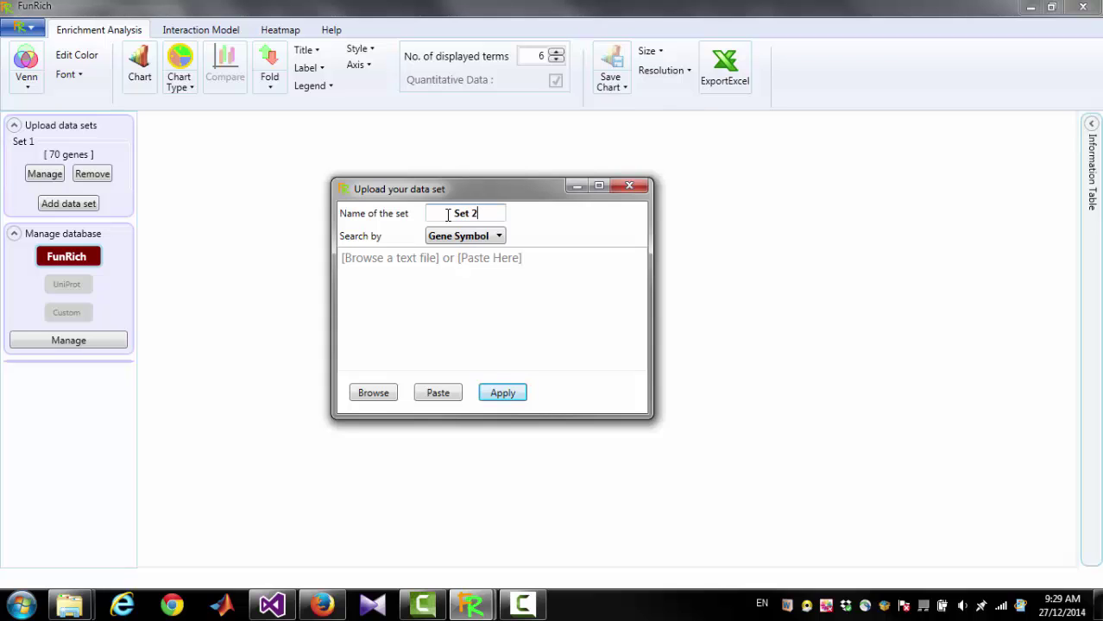
pyautogui.click(363, 395)
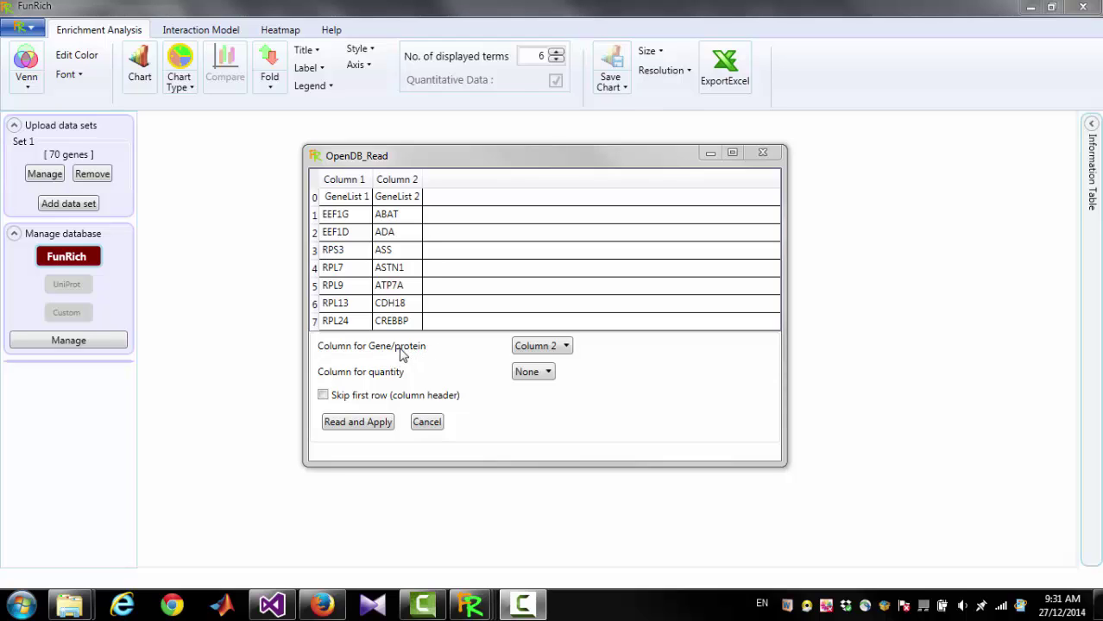
# Step: Read the Column 2 genes, skipping the header row, and add them as Set 2
pyautogui.click(544, 347)
pyautogui.click(536, 387)
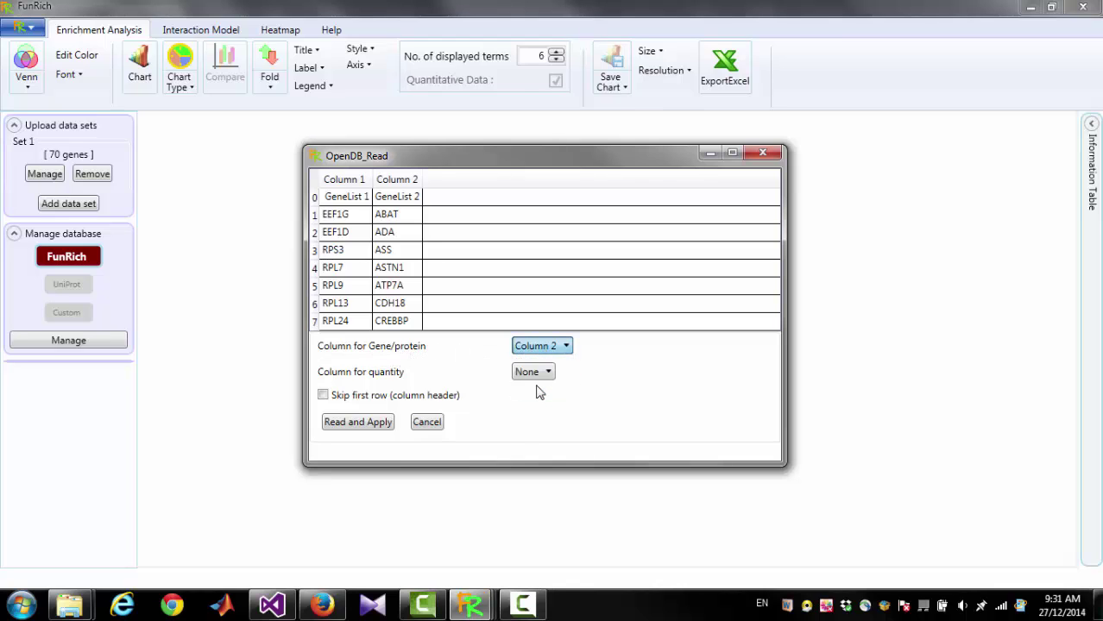
pyautogui.click(324, 397)
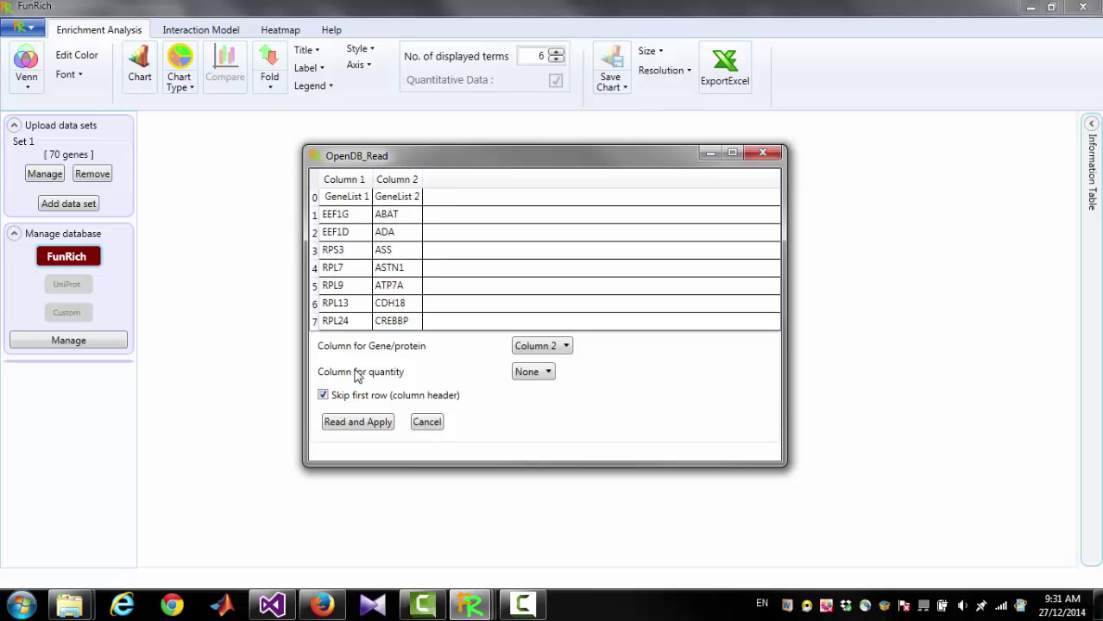
pyautogui.click(344, 423)
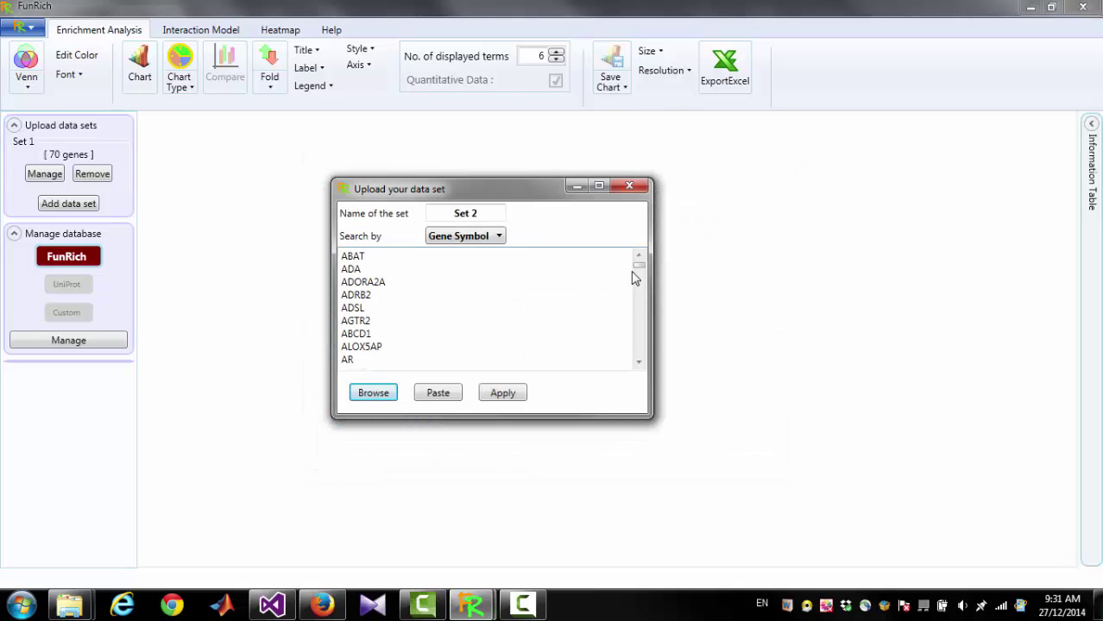
pyautogui.scroll(-10, 621, 285)
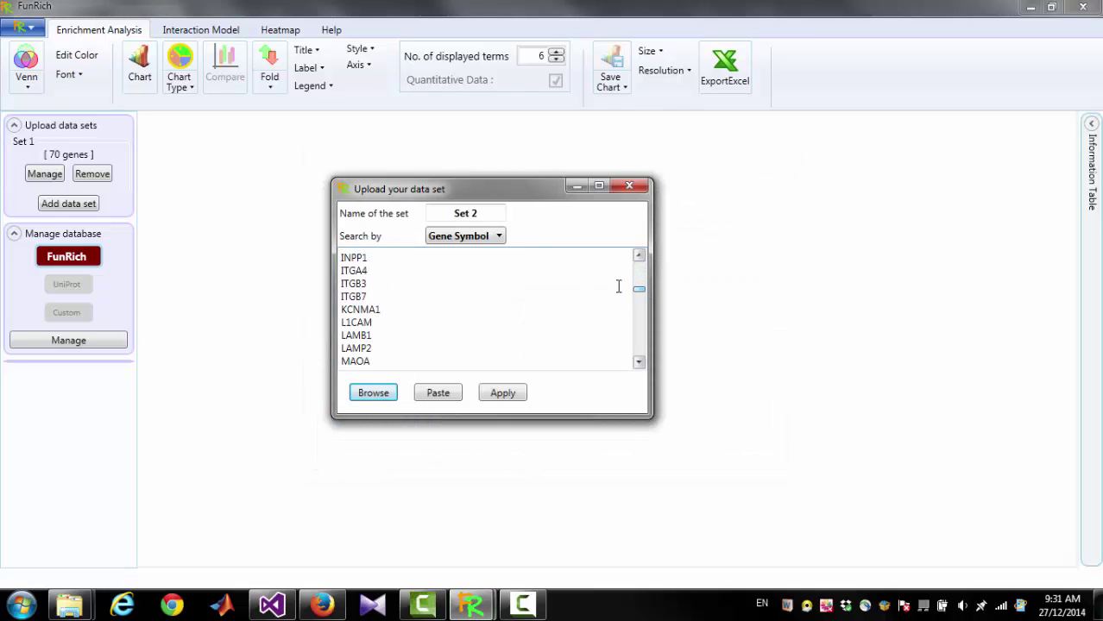
pyautogui.click(484, 394)
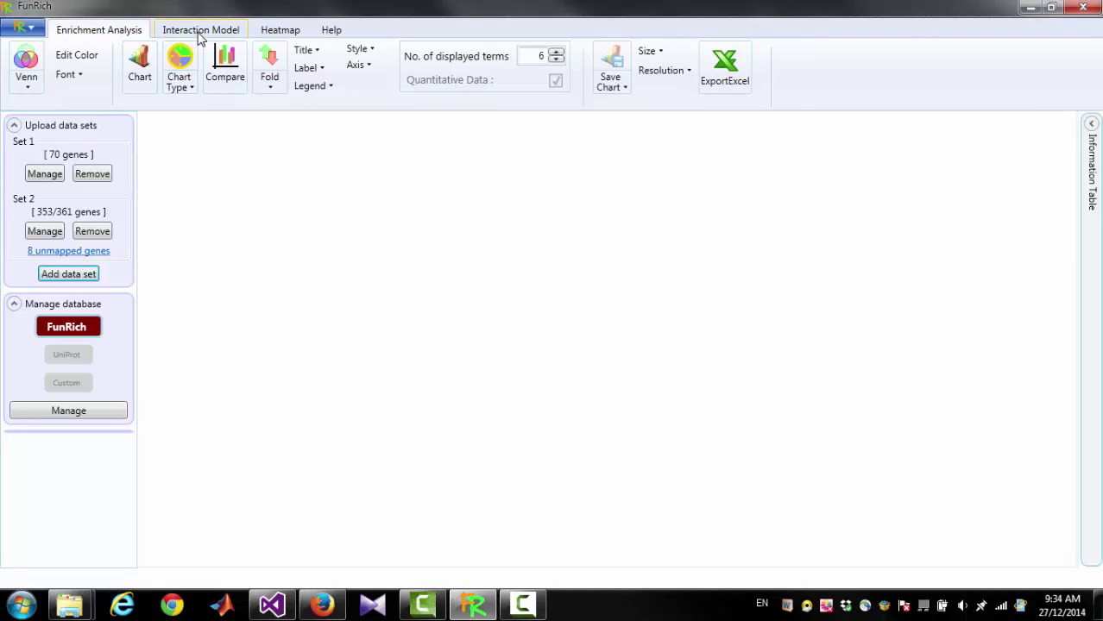
# Step: Build a protein interaction network from Set 1
pyautogui.click(207, 31)
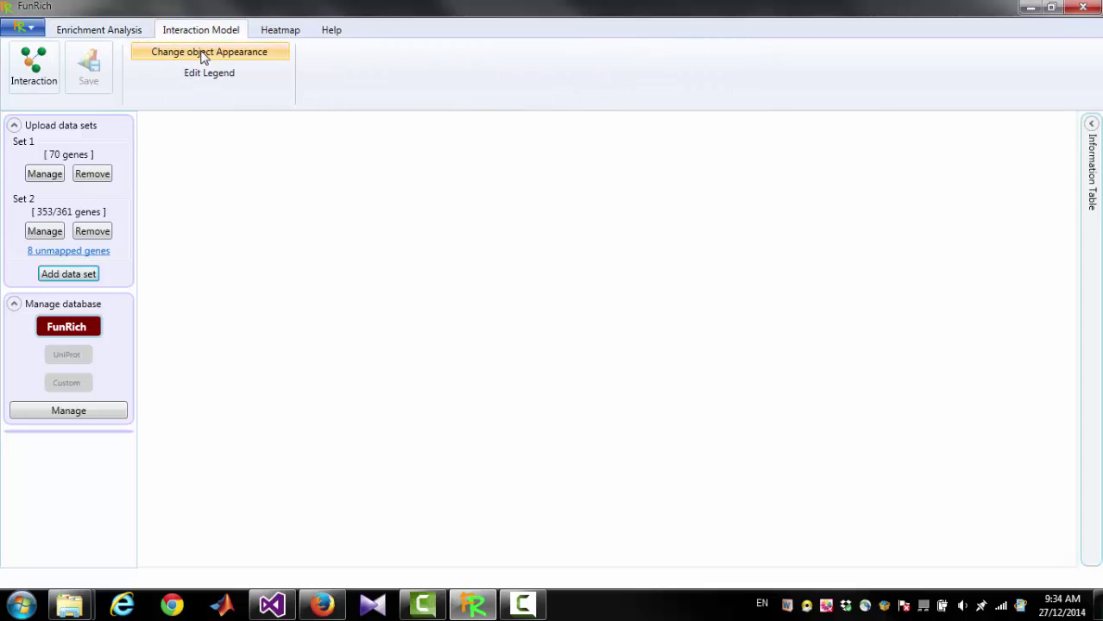
pyautogui.click(40, 76)
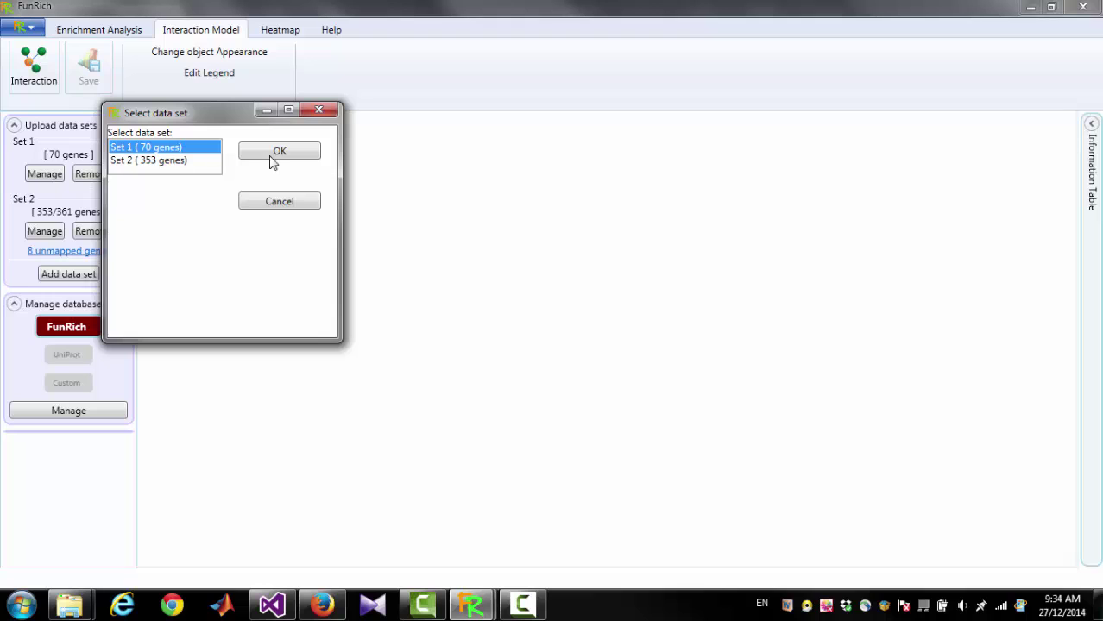
pyautogui.click(279, 152)
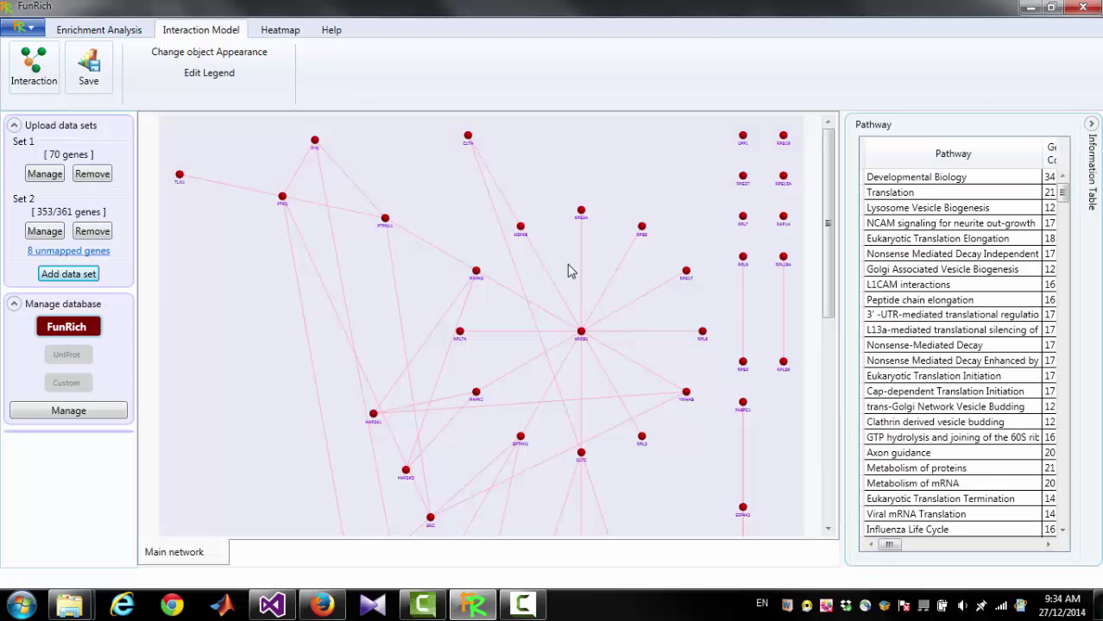
# Step: Zoom and pan across the network around ARRB1, HSPA8 and the RPS genes
pyautogui.scroll(-2, 492, 275)
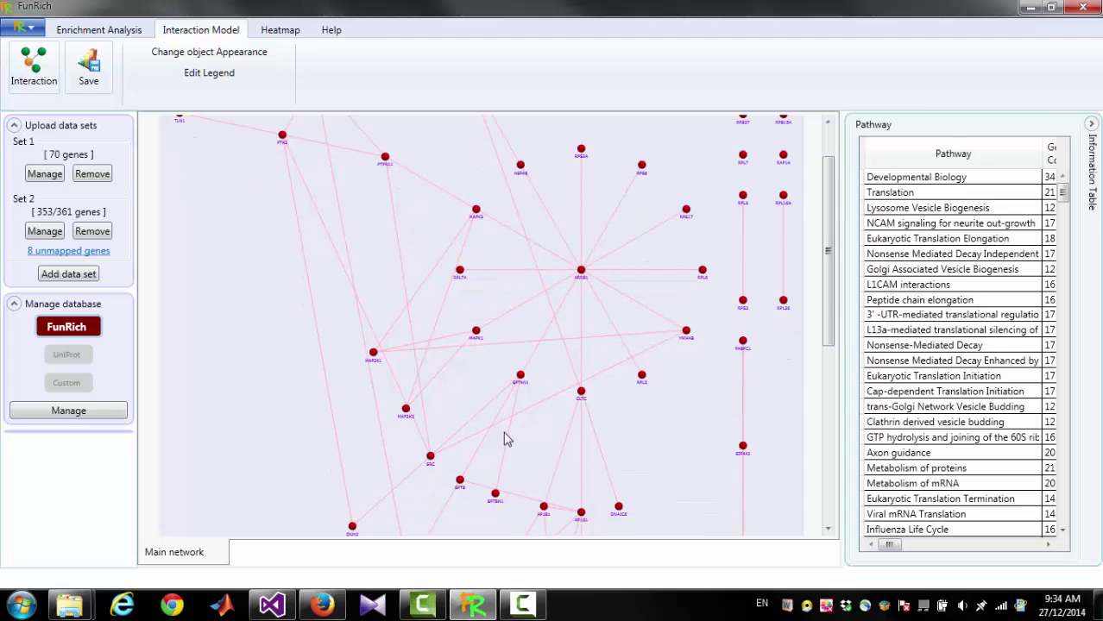
pyautogui.scroll(-3, 497, 362)
pyautogui.scroll(3, 578, 345)
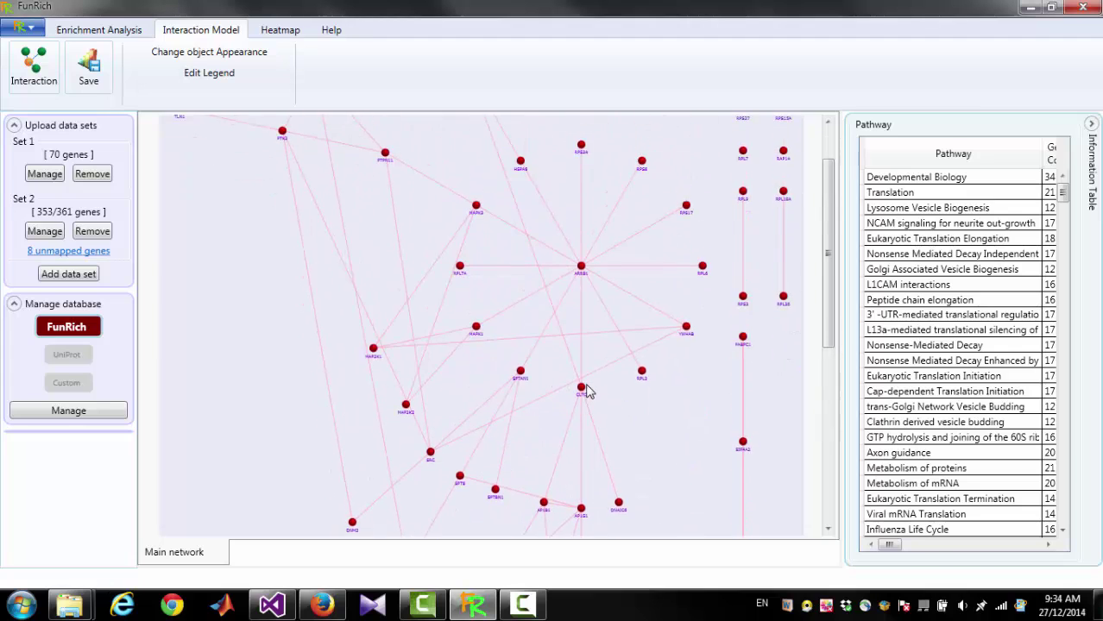
pyautogui.scroll(3, 586, 392)
pyautogui.scroll(5, 532, 359)
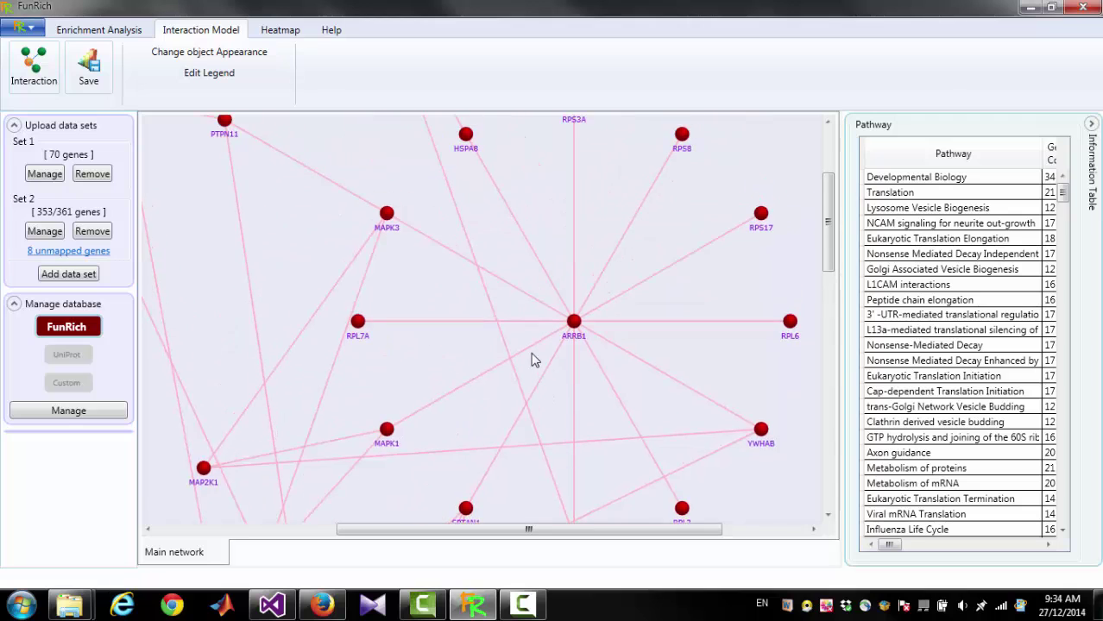
pyautogui.scroll(-1, 531, 361)
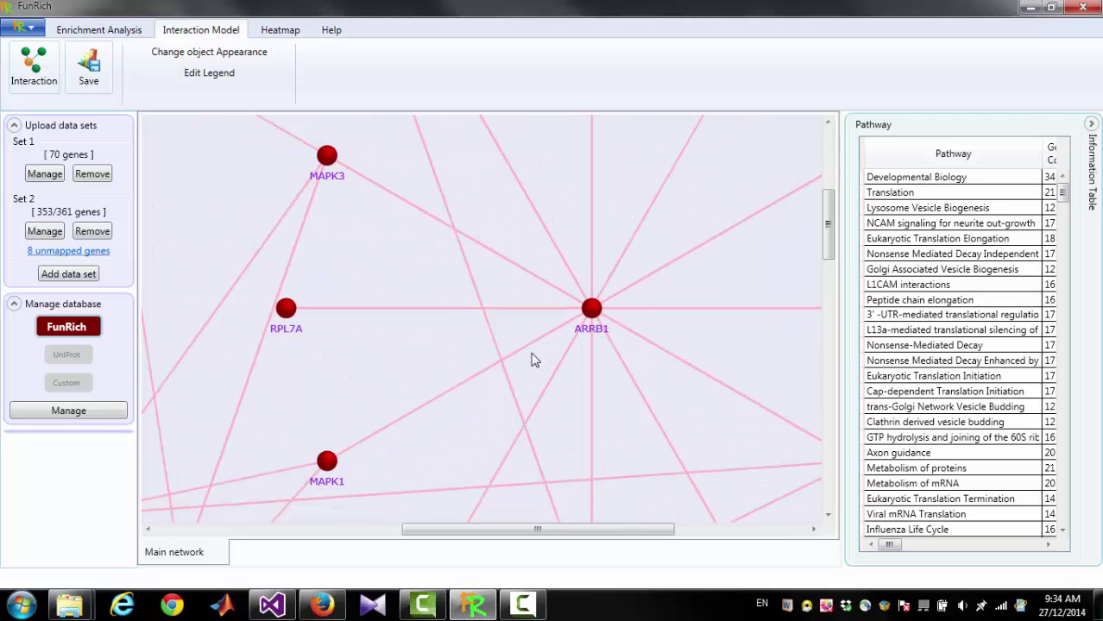
pyautogui.moveTo(410, 273)
pyautogui.mouseDown()
pyautogui.moveTo(455, 382)
pyautogui.moveTo(537, 438)
pyautogui.moveTo(546, 225)
pyautogui.moveTo(579, 340)
pyautogui.moveTo(391, 396)
pyautogui.mouseUp()
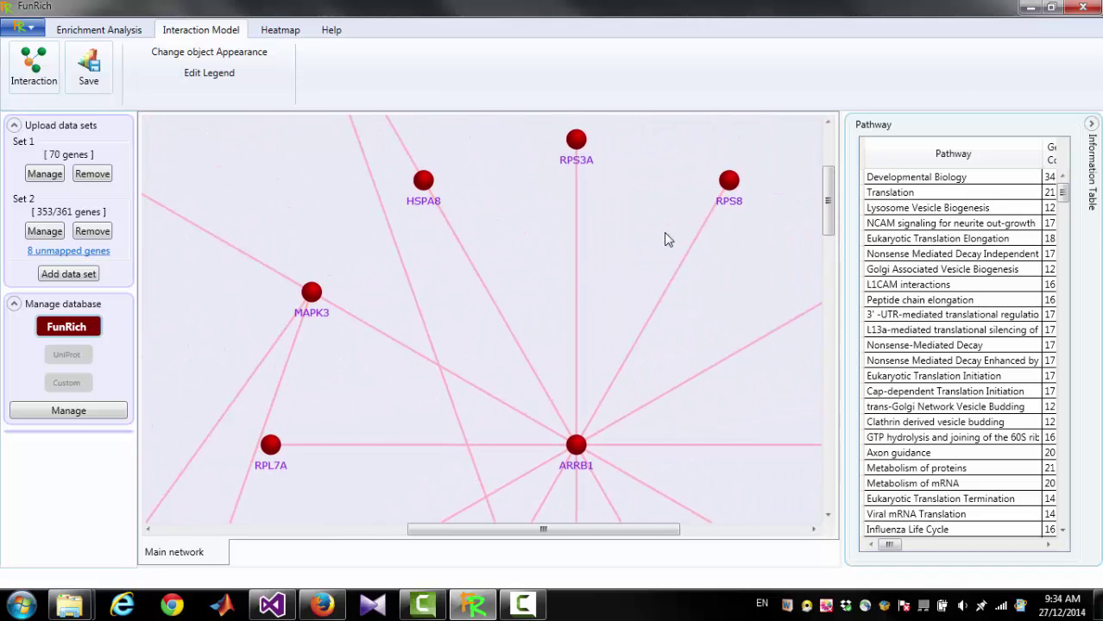
pyautogui.moveTo(665, 239); pyautogui.dragTo(470, 389)
pyautogui.moveTo(377, 324)
pyautogui.mouseDown()
pyautogui.moveTo(450, 372)
pyautogui.moveTo(352, 352)
pyautogui.mouseUp()
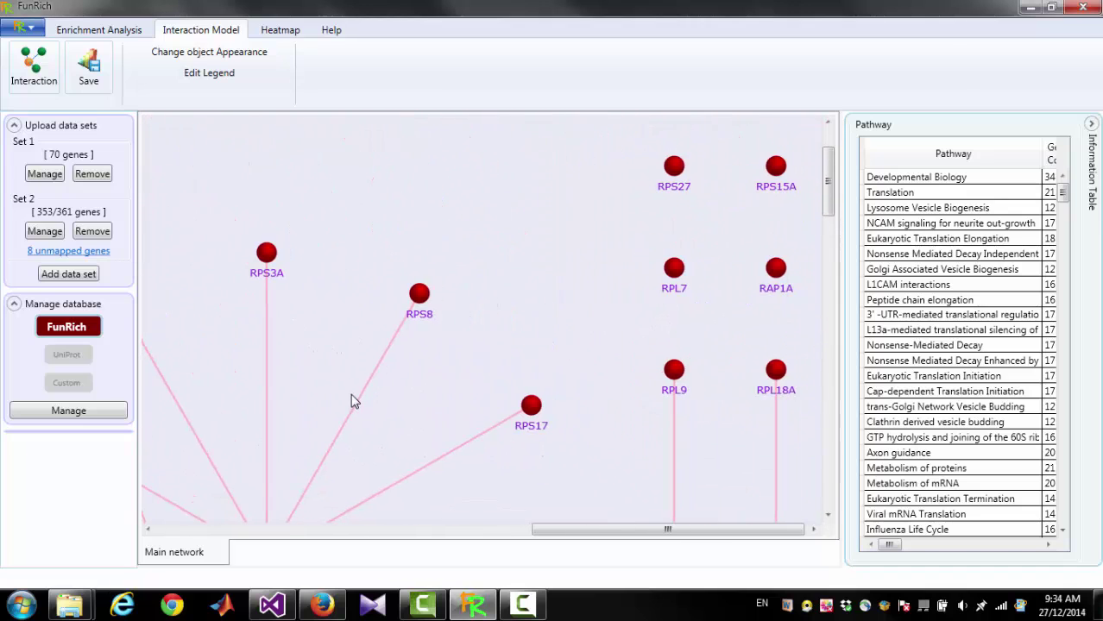
pyautogui.scroll(-1, 352, 399)
pyautogui.moveTo(276, 384); pyautogui.dragTo(598, 340)
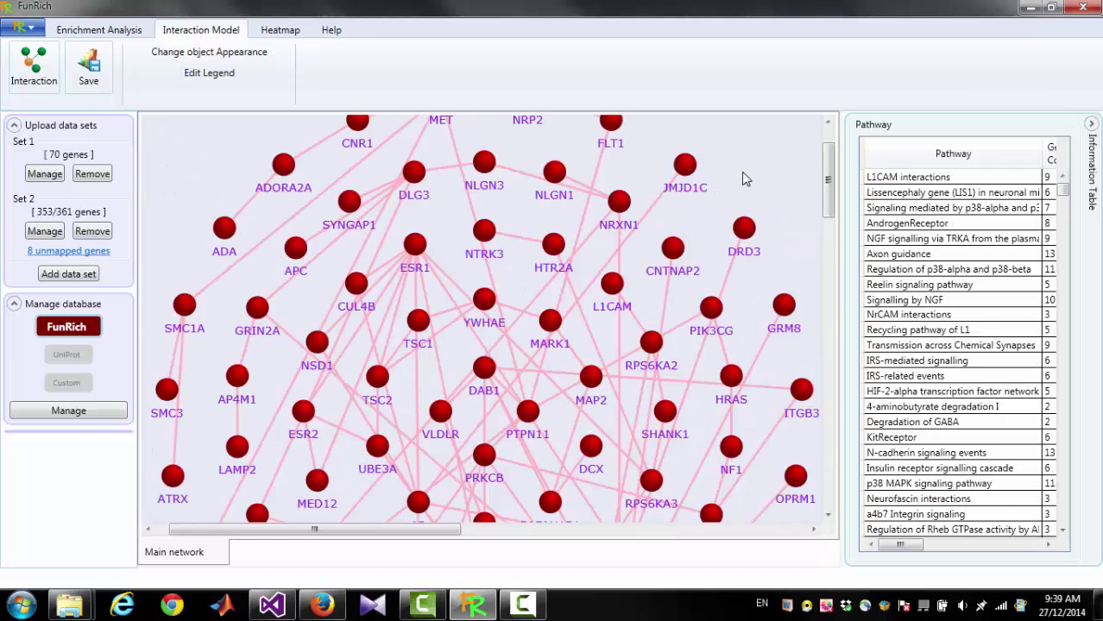
# Step: Rearrange the network through the Planetary, Circular and Square layouts
pyautogui.rightClick(744, 178)
pyautogui.moveTo(813, 185)
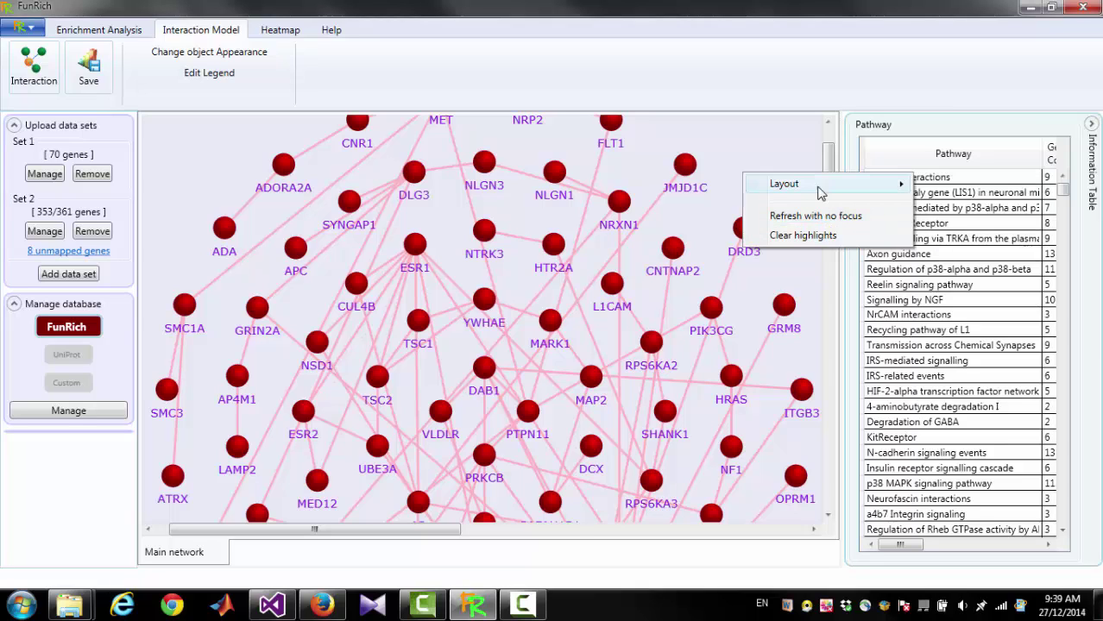
pyautogui.click(954, 185)
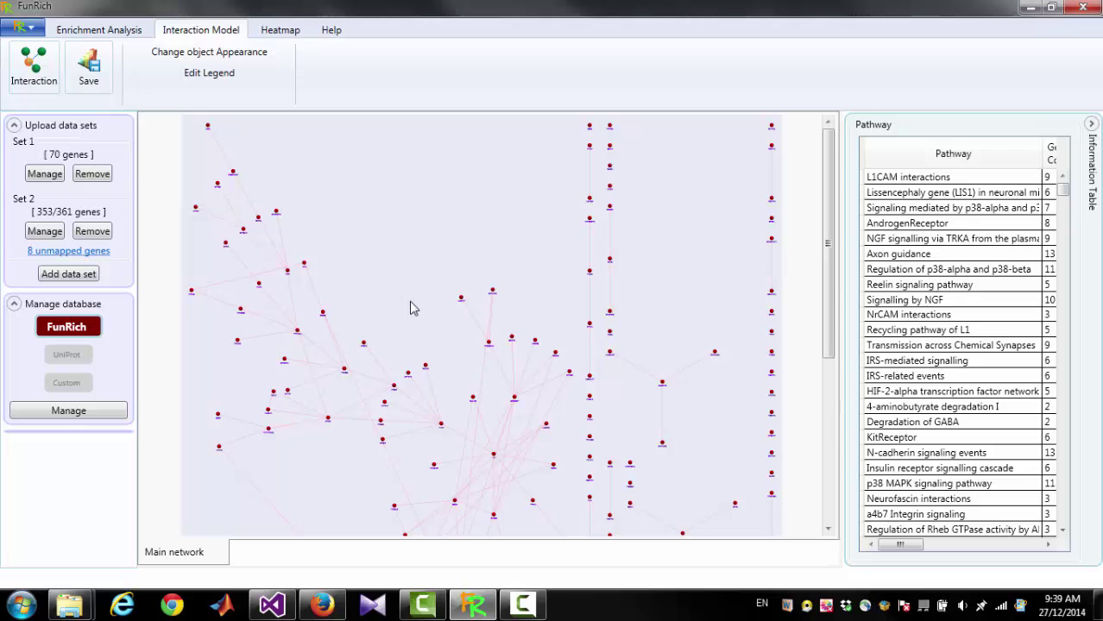
pyautogui.scroll(-3, 394, 177)
pyautogui.rightClick(386, 171)
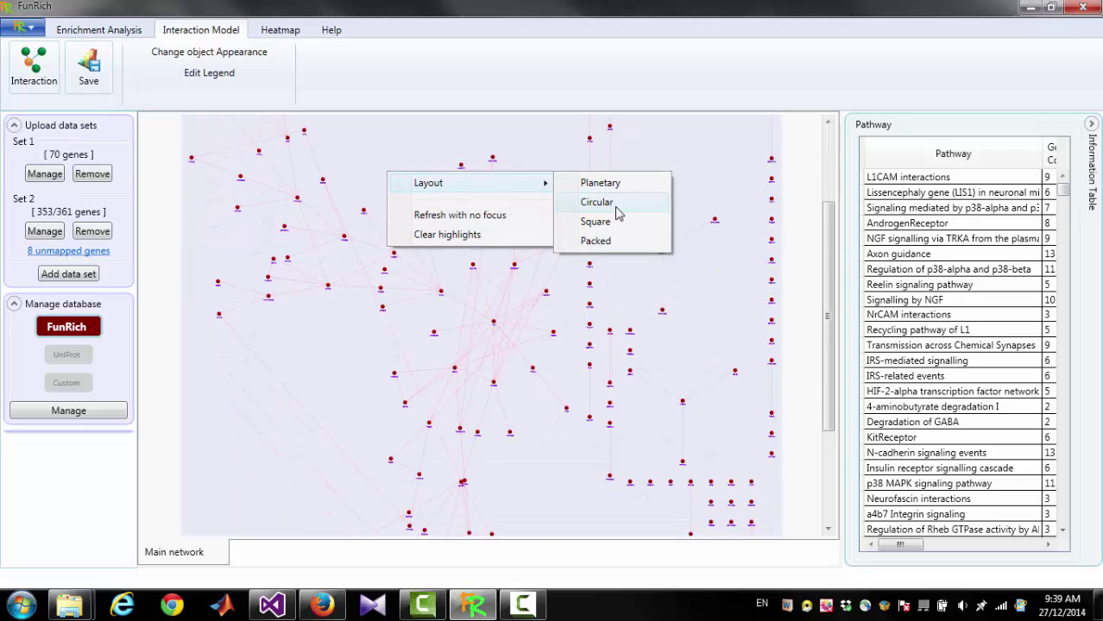
pyautogui.click(614, 210)
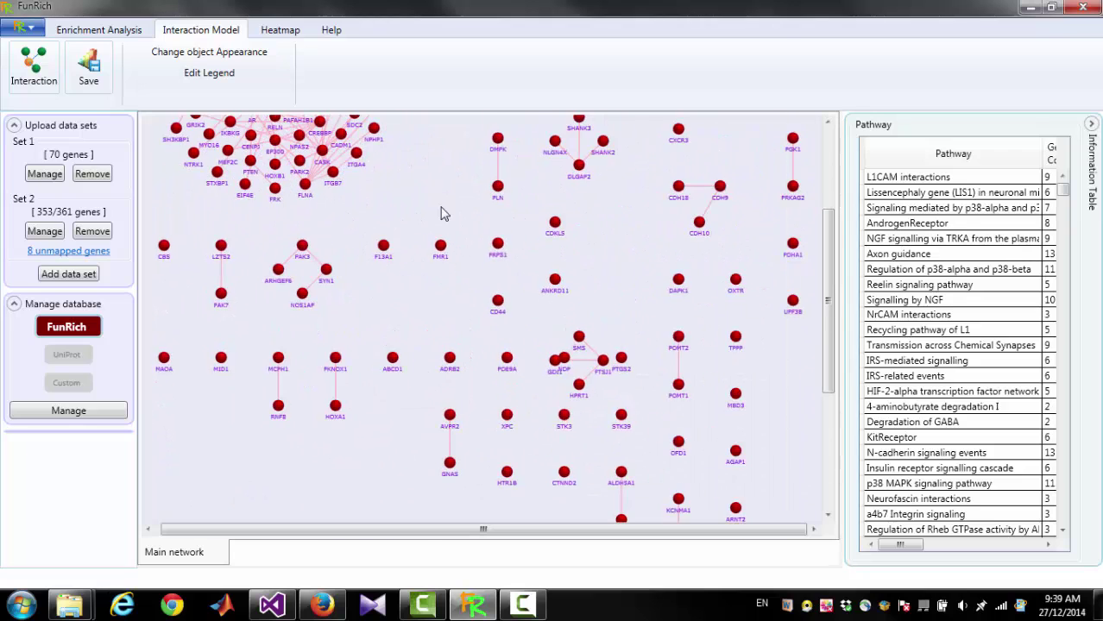
pyautogui.rightClick(433, 205)
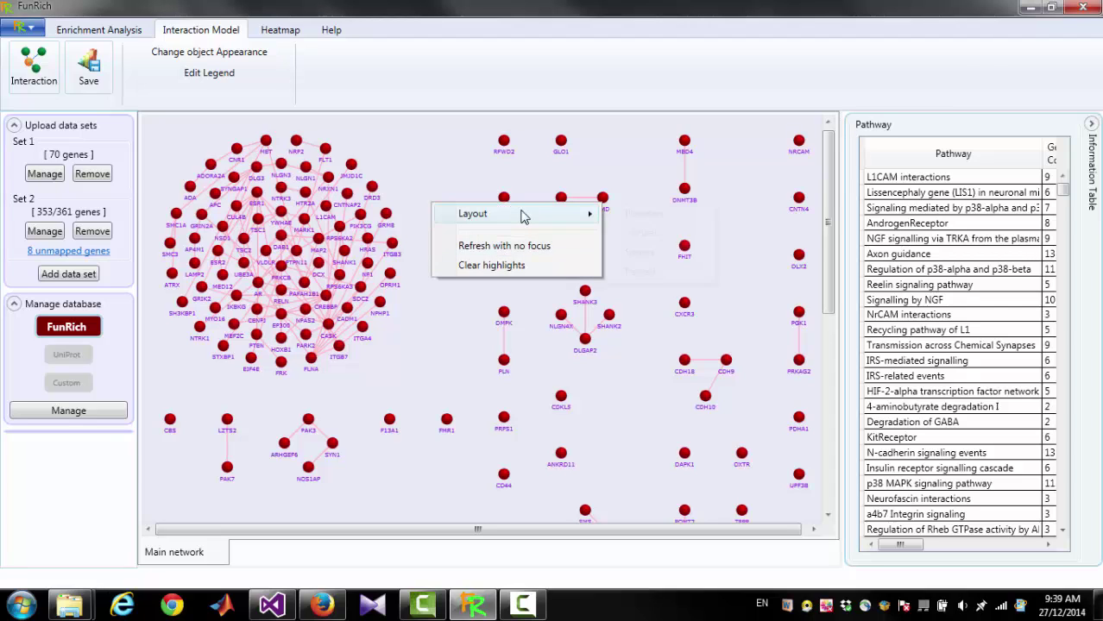
pyautogui.click(635, 252)
pyautogui.scroll(-3, 336, 406)
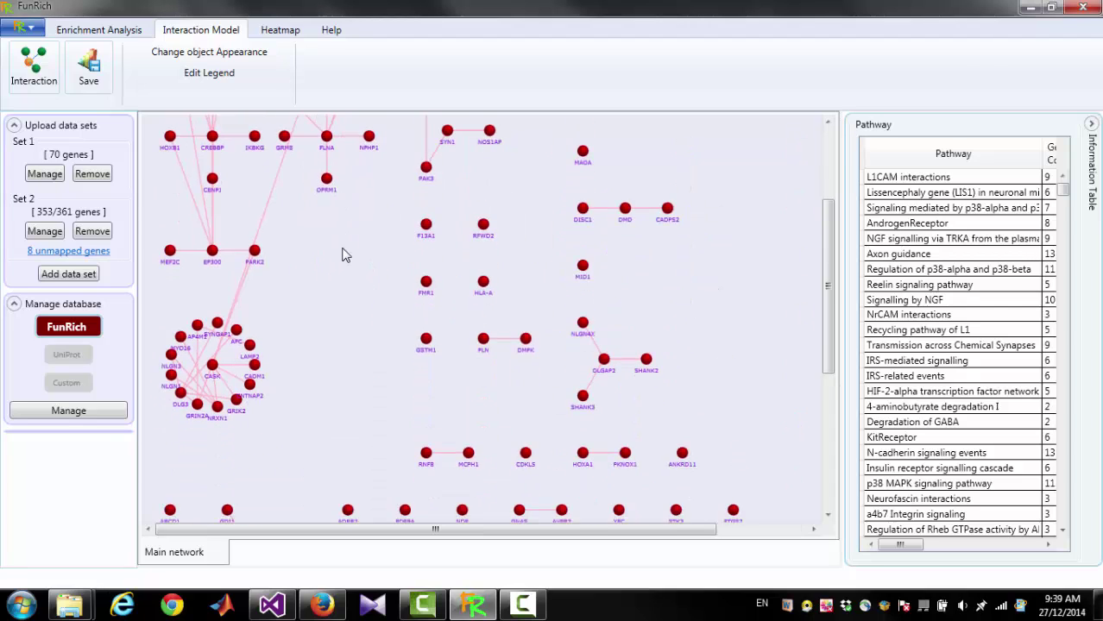
# Step: Switch the network to the Packed layout and zoom into the gene clusters
pyautogui.rightClick(343, 291)
pyautogui.moveTo(399, 303)
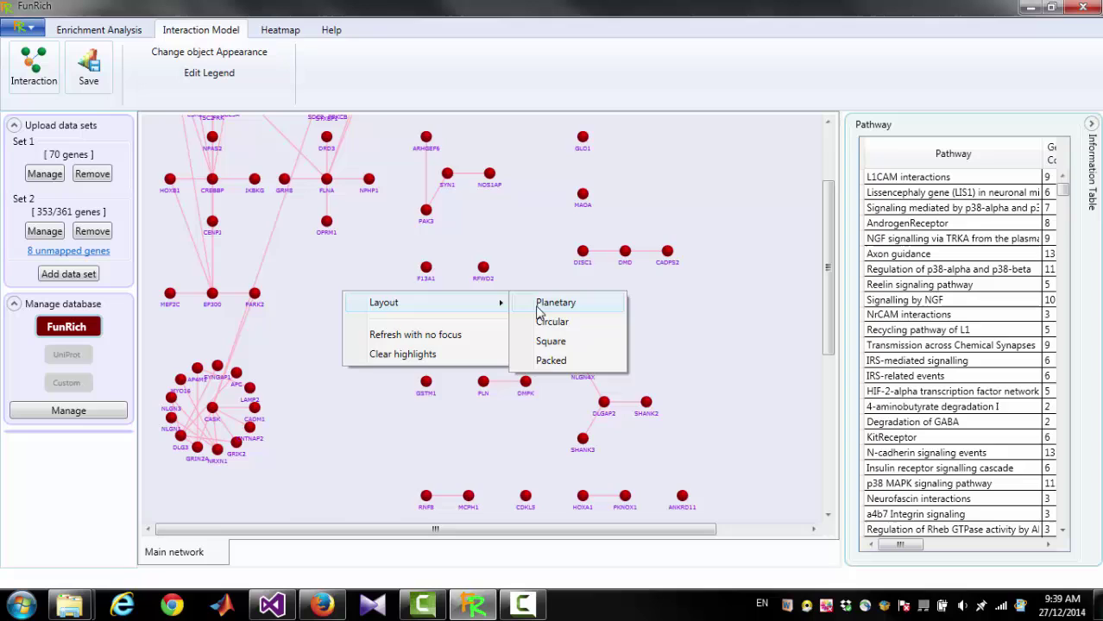
pyautogui.click(553, 359)
pyautogui.rightClick(465, 217)
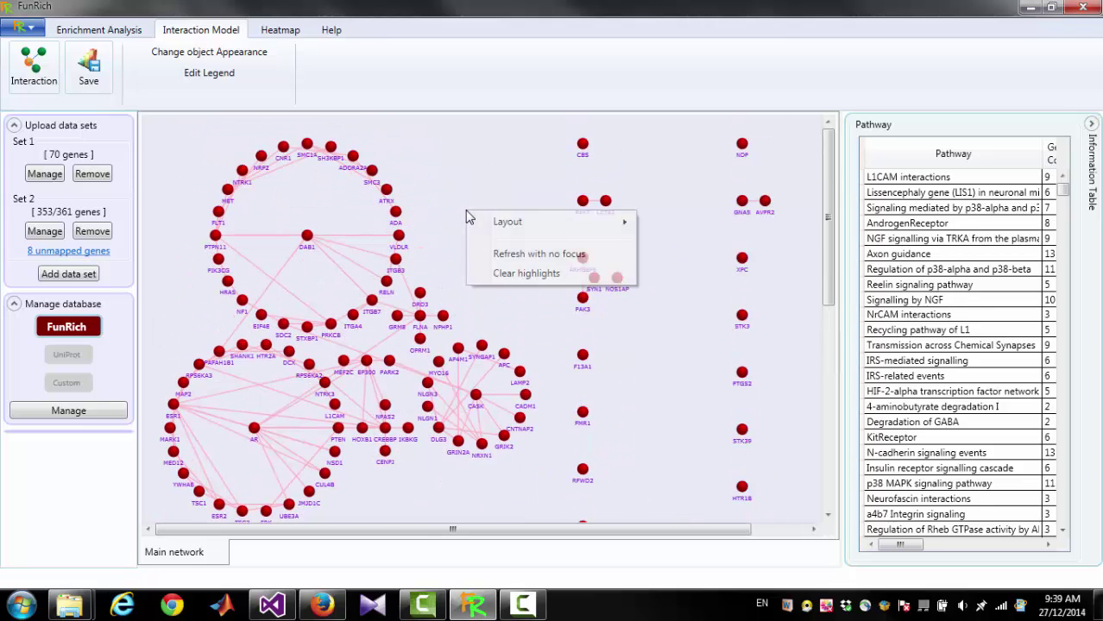
pyautogui.moveTo(497, 223)
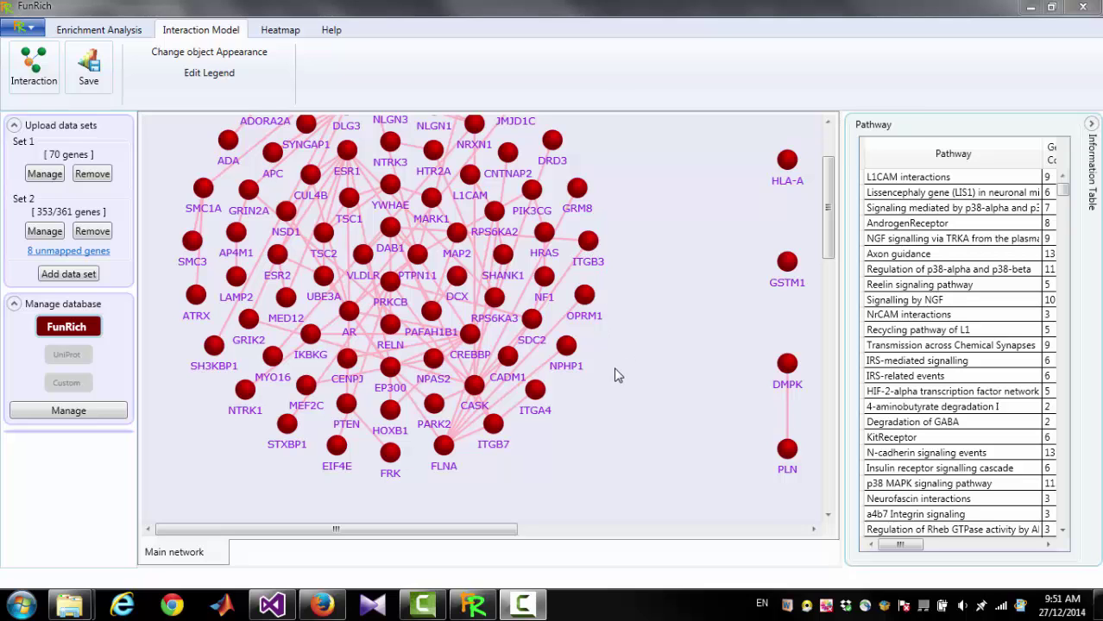
pyautogui.scroll(-2, 585, 398)
pyautogui.scroll(2, 580, 323)
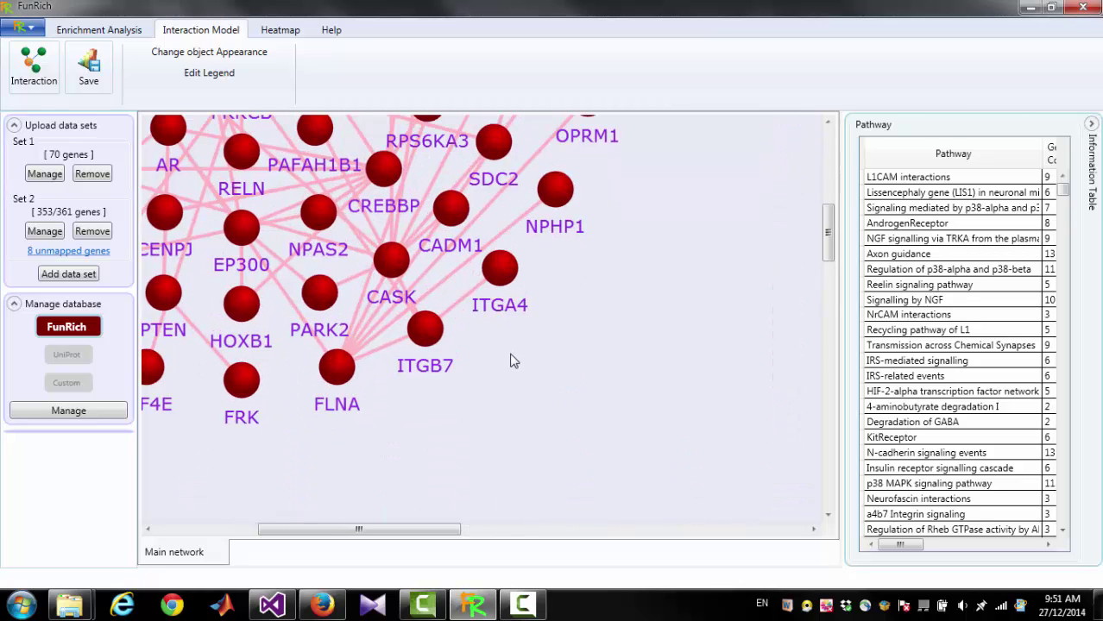
pyautogui.moveTo(498, 368); pyautogui.dragTo(642, 385)
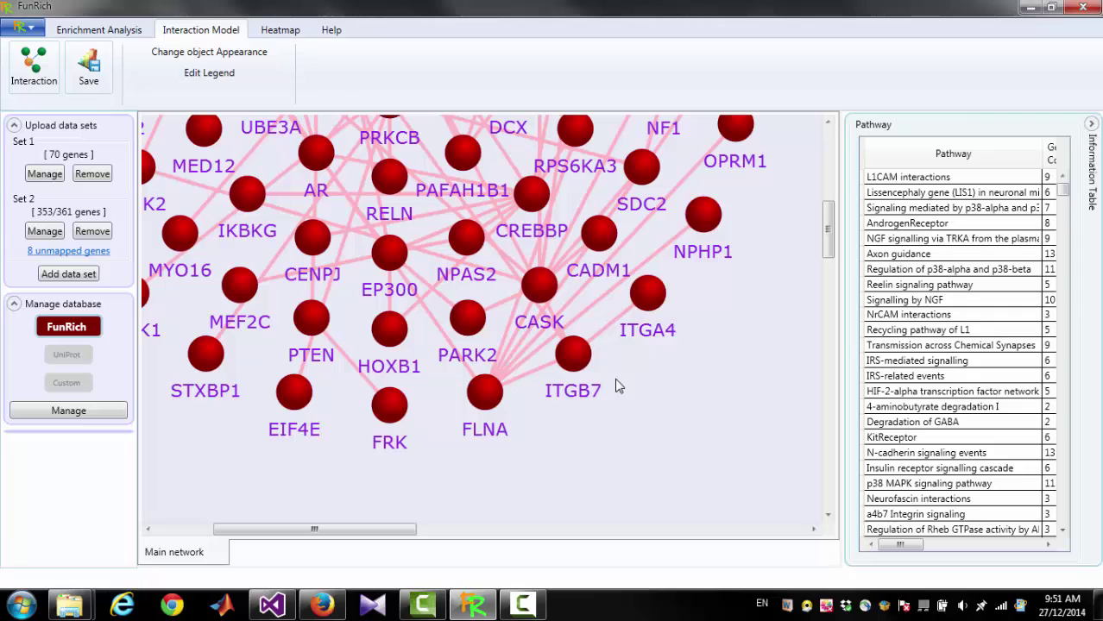
# Step: Focus the network on FLNA and its neighbours, then refresh it with no focus
pyautogui.rightClick(485, 399)
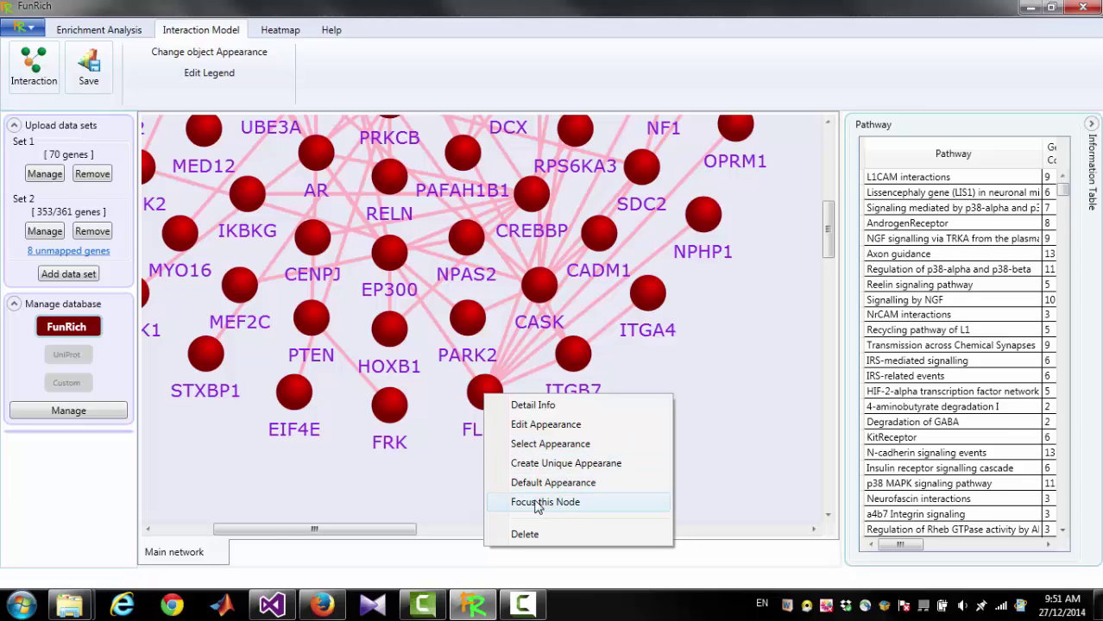
pyautogui.click(576, 508)
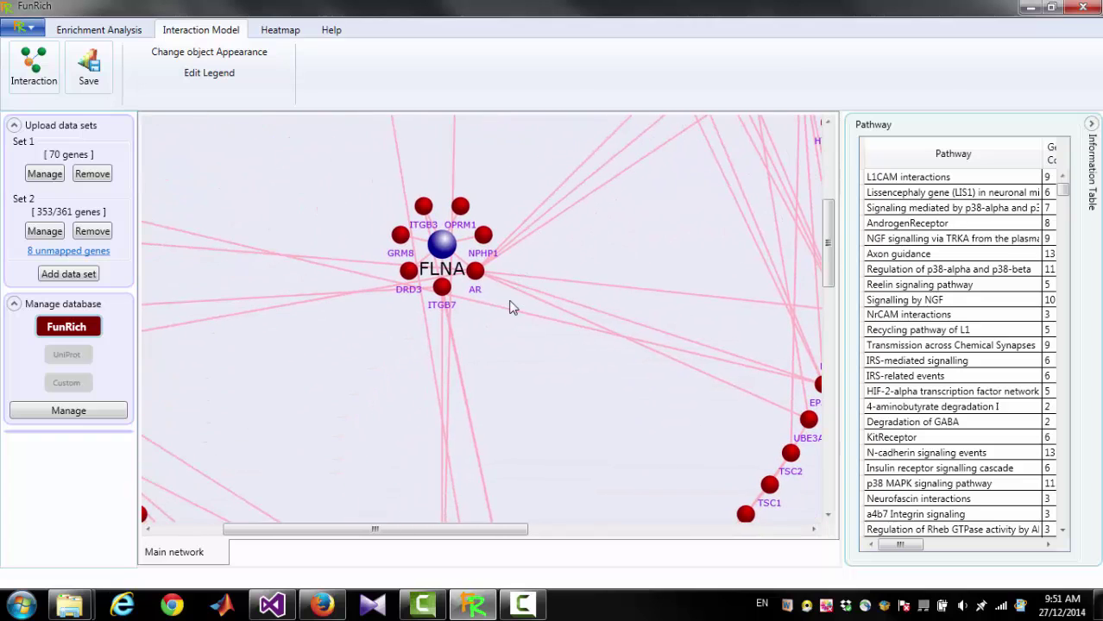
pyautogui.moveTo(517, 208); pyautogui.dragTo(499, 276)
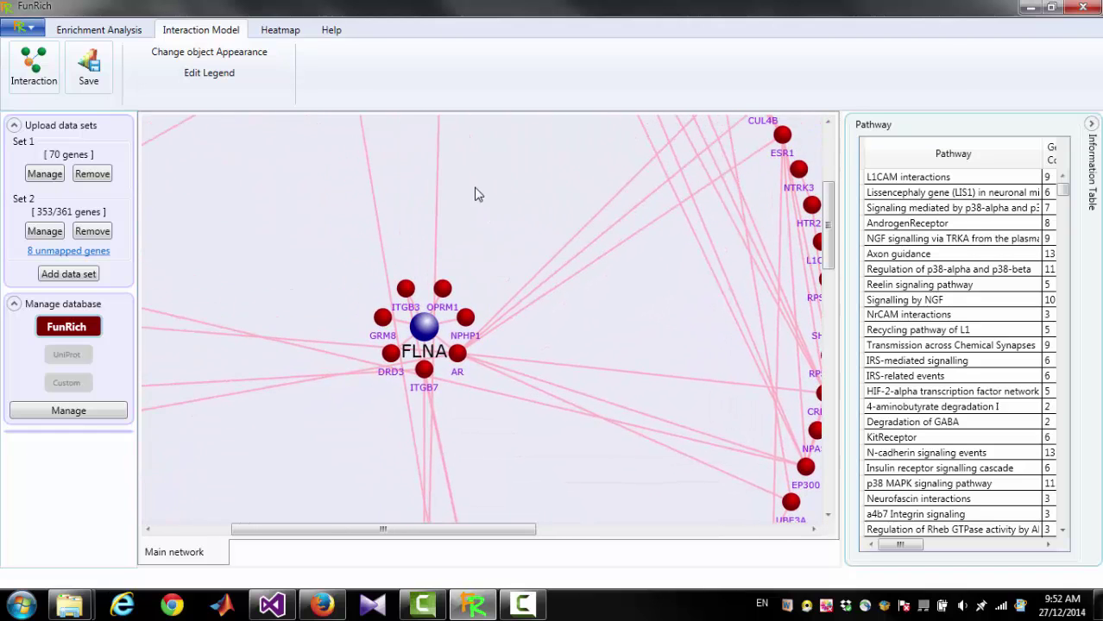
pyautogui.moveTo(494, 199); pyautogui.dragTo(498, 251)
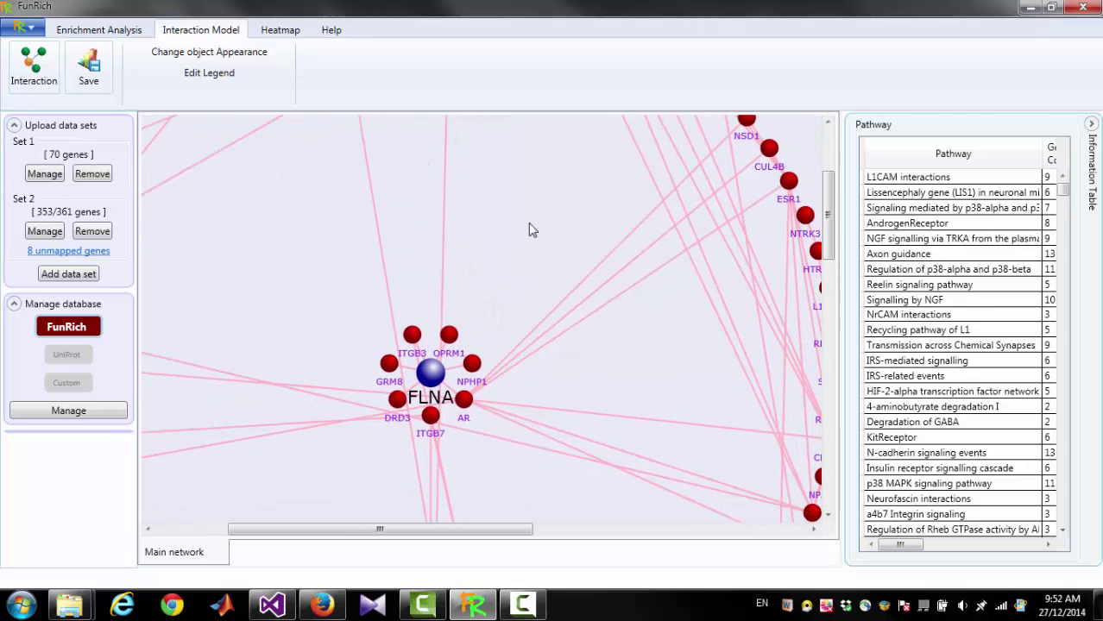
pyautogui.rightClick(483, 251)
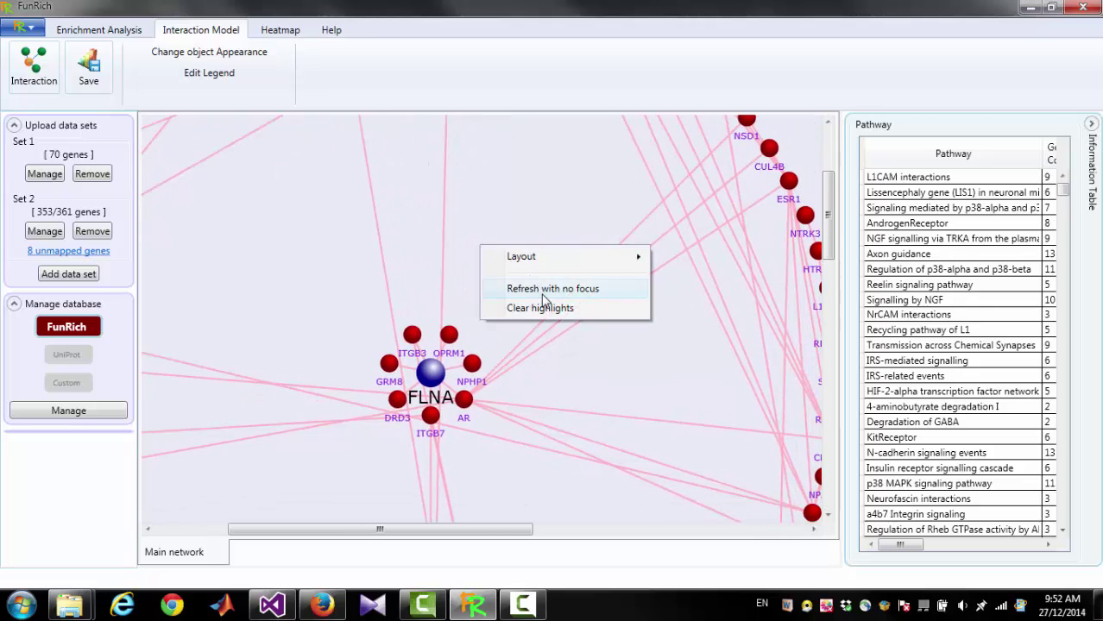
pyautogui.click(586, 290)
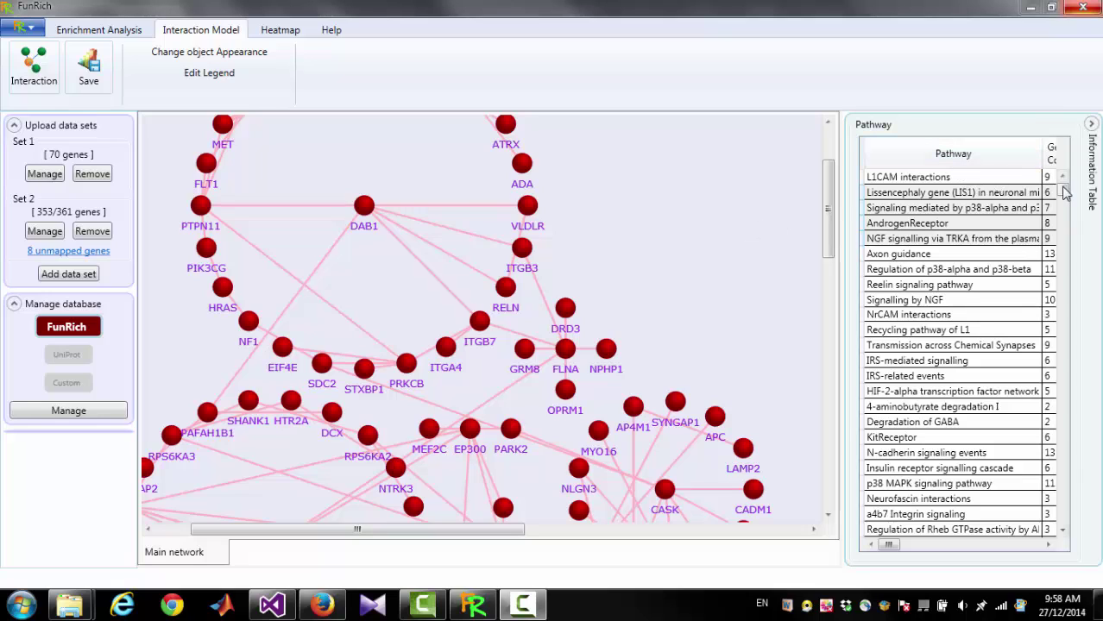
# Step: Highlight the Lissencephaly, Axon guidance and Reelin signaling pathway genes, then clear the highlights
pyautogui.click(934, 194)
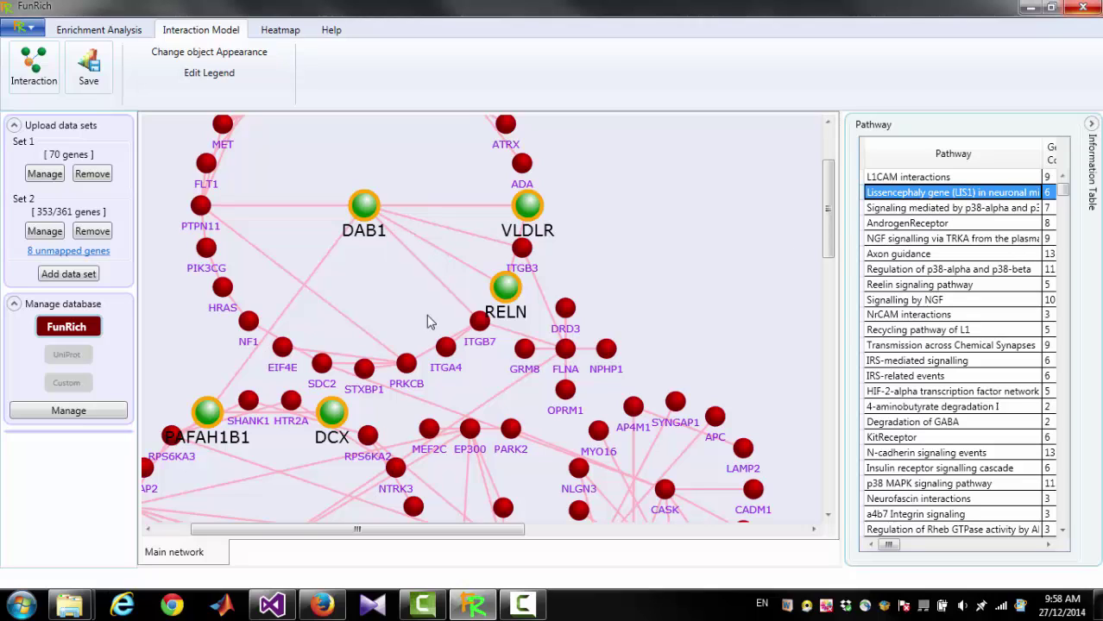
pyautogui.keyDown('shift'); pyautogui.click(928, 254); pyautogui.keyUp('shift')
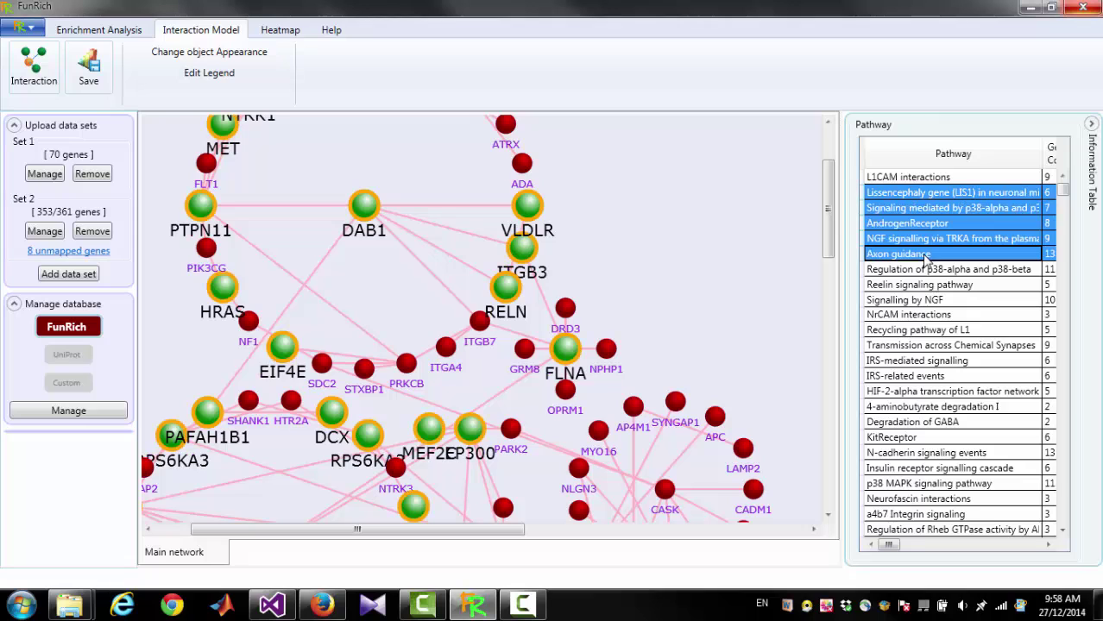
pyautogui.click(930, 285)
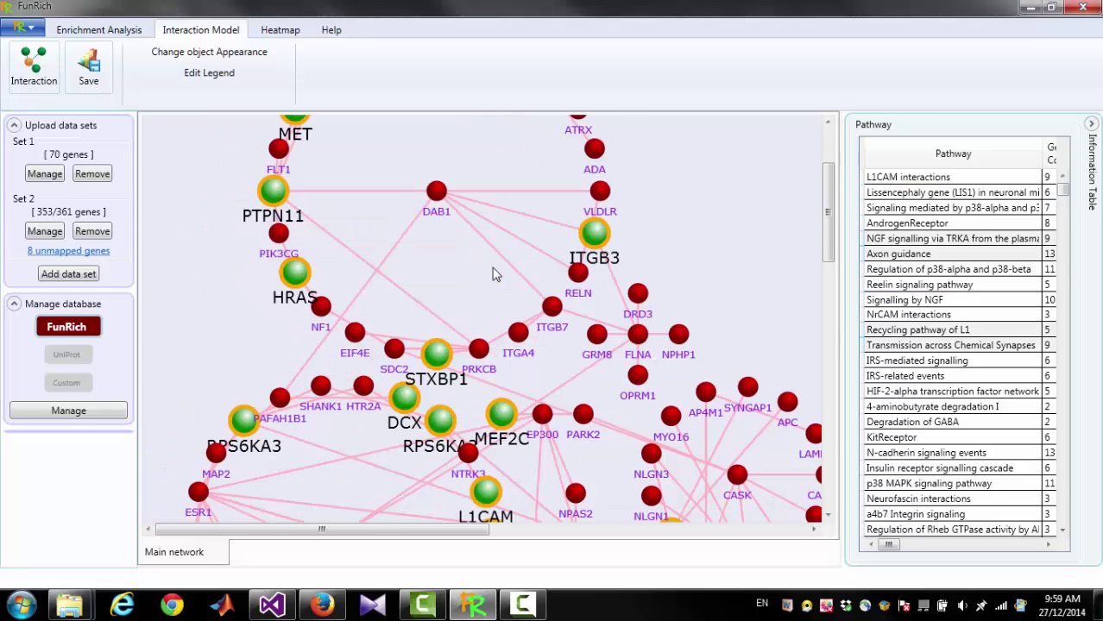
pyautogui.moveTo(477, 273)
pyautogui.mouseDown()
pyautogui.moveTo(470, 329)
pyautogui.moveTo(467, 289)
pyautogui.mouseUp()
pyautogui.rightClick(677, 206)
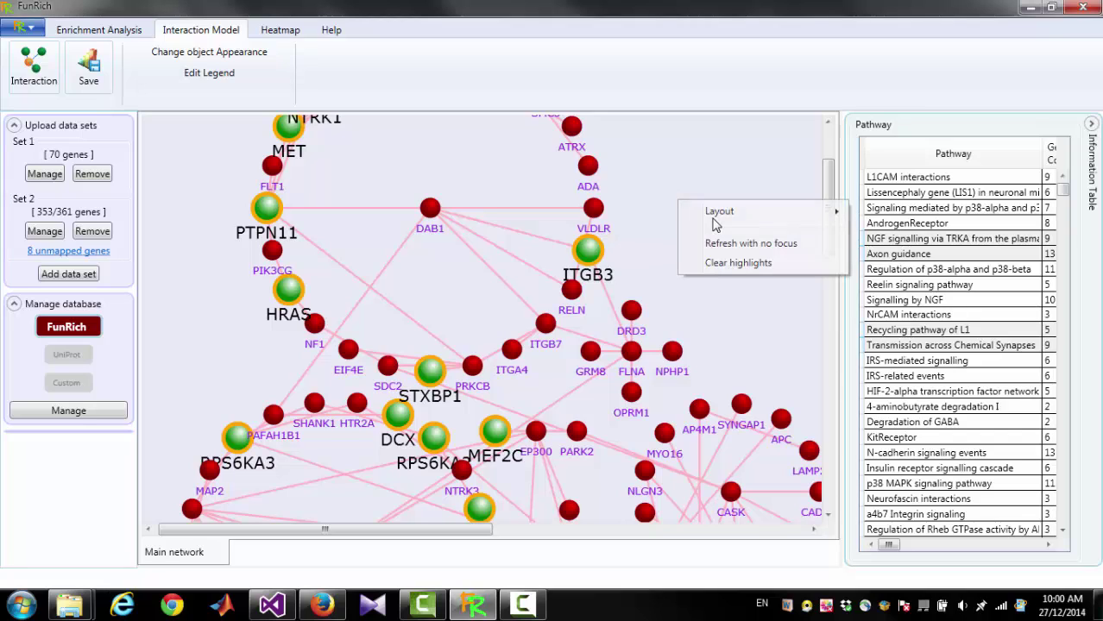
pyautogui.click(738, 264)
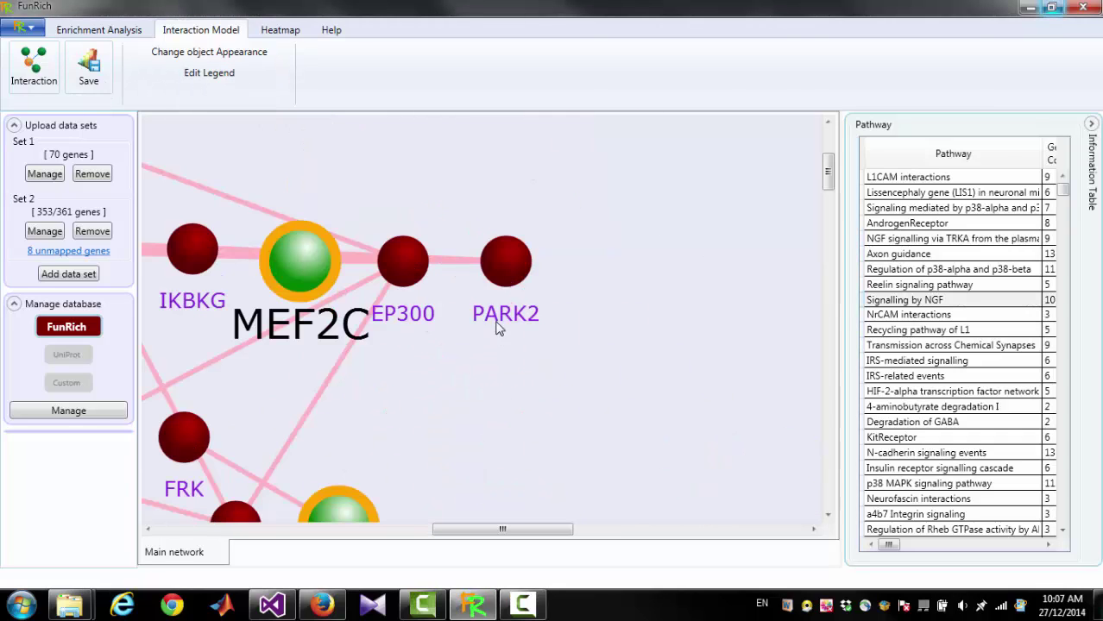
# Step: Restyle ordinary gene nodes with an orange fill and circle radius 7
pyautogui.rightClick(503, 267)
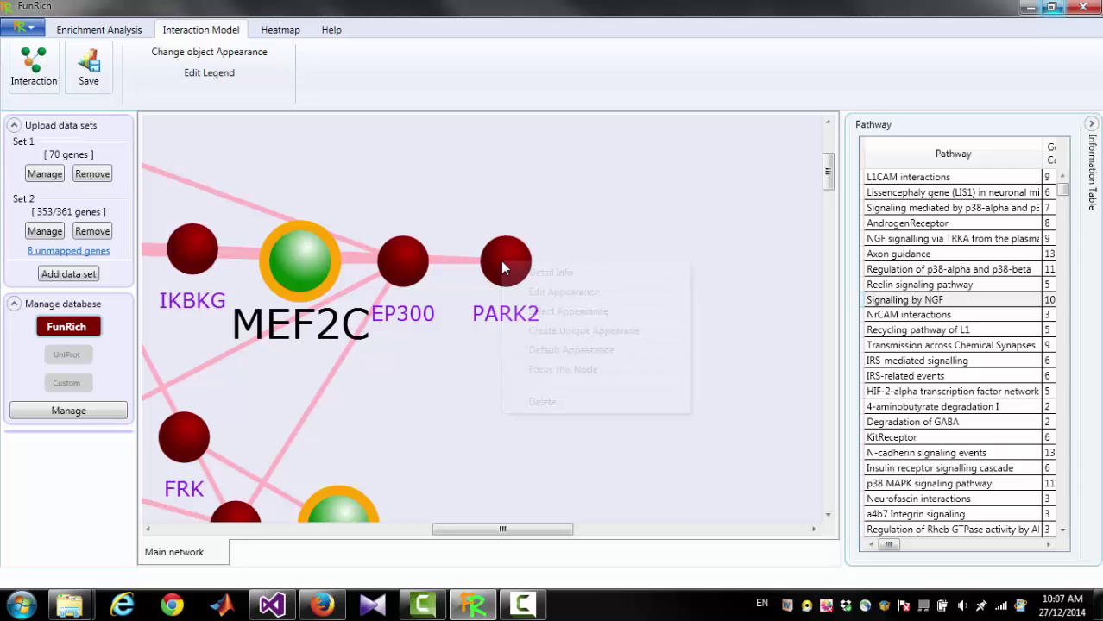
pyautogui.click(534, 296)
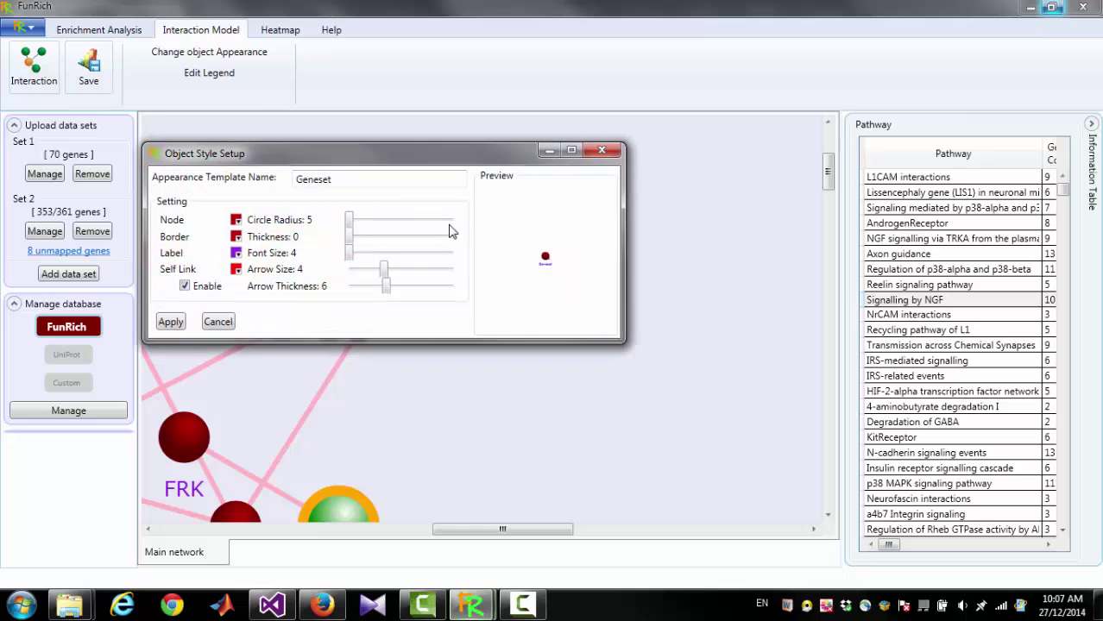
pyautogui.click(237, 221)
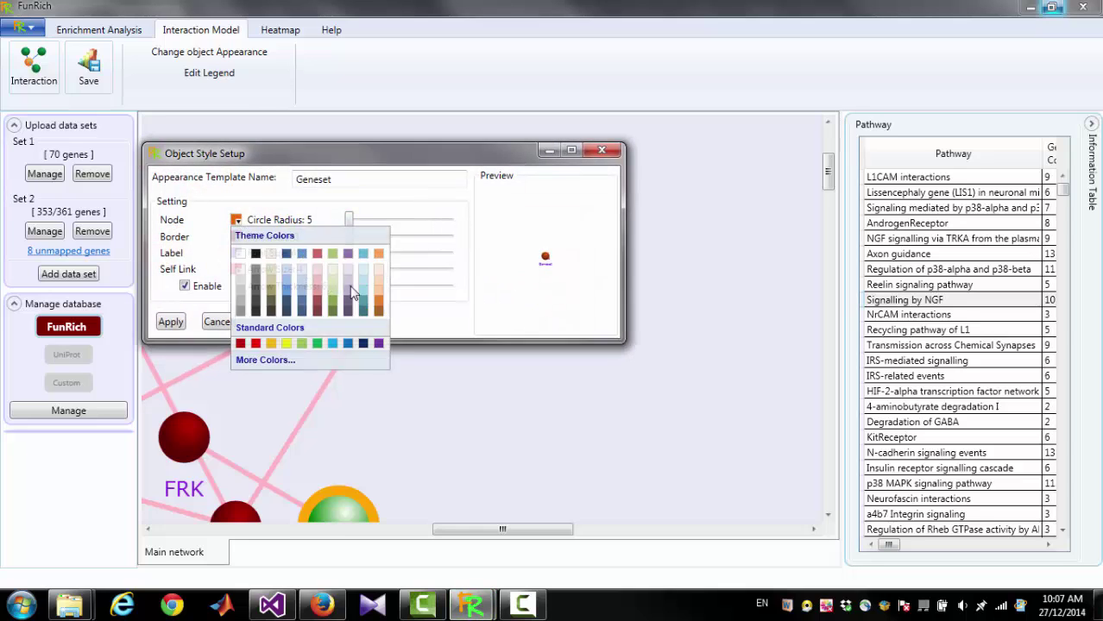
pyautogui.click(348, 221)
pyautogui.moveTo(349, 221); pyautogui.dragTo(355, 224)
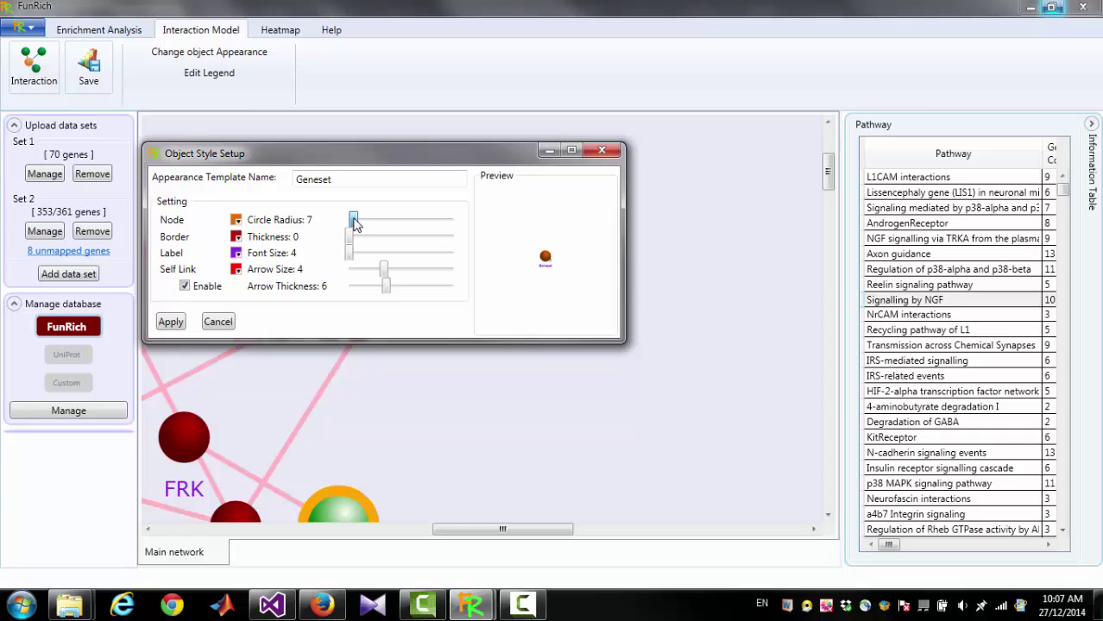
pyautogui.click(171, 321)
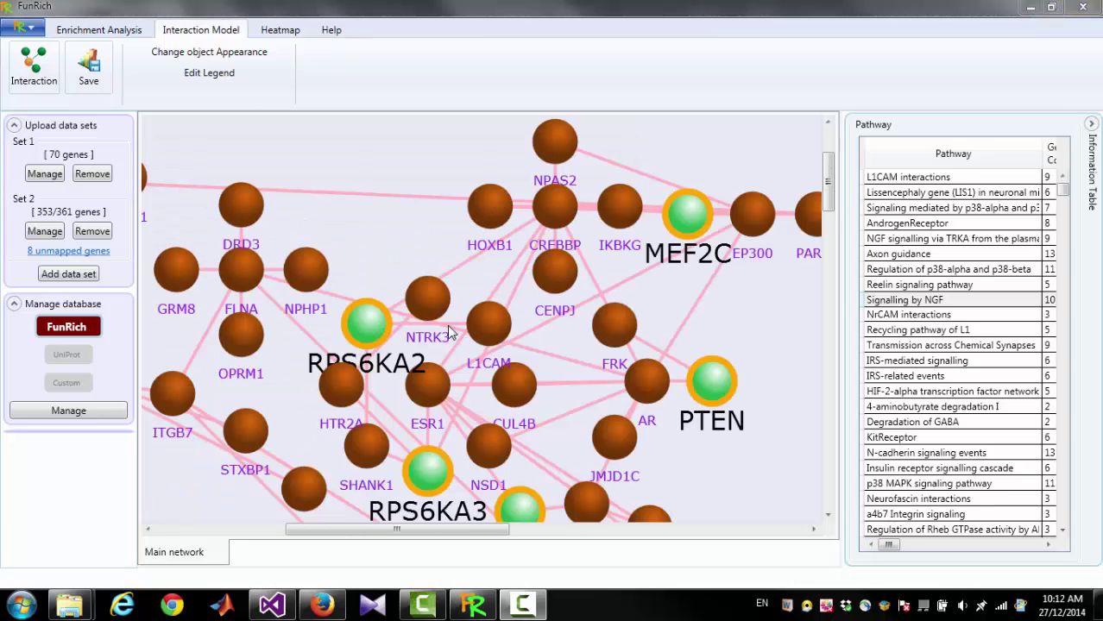
# Step: Give the Highlighted nodes style border thickness 1 and a light olive-green fill
pyautogui.moveTo(389, 264); pyautogui.dragTo(393, 191)
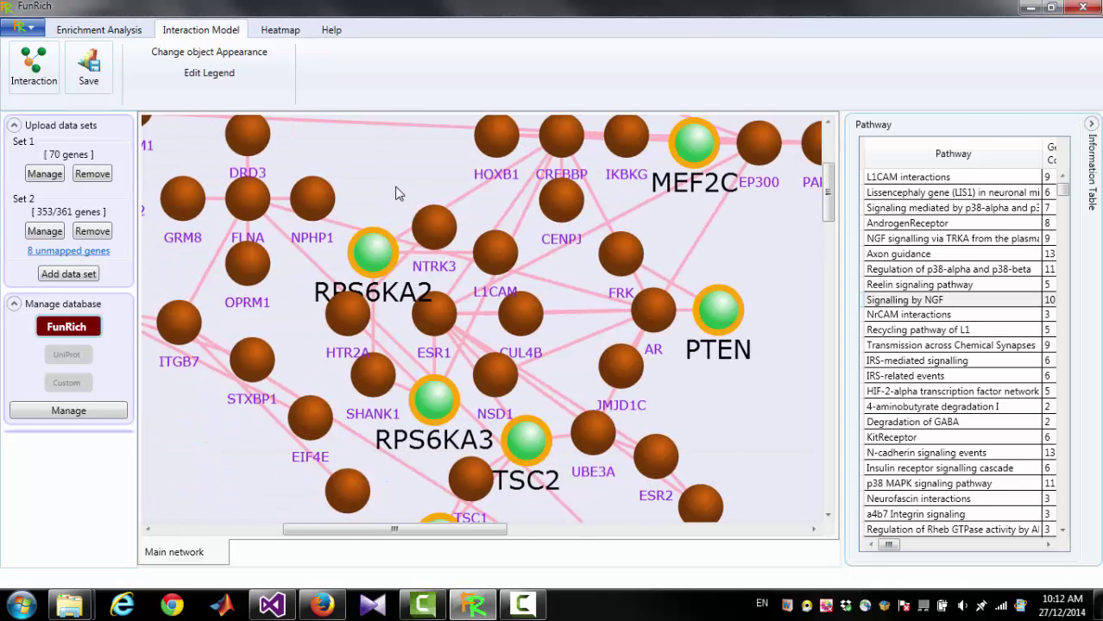
pyautogui.rightClick(372, 257)
pyautogui.click(421, 280)
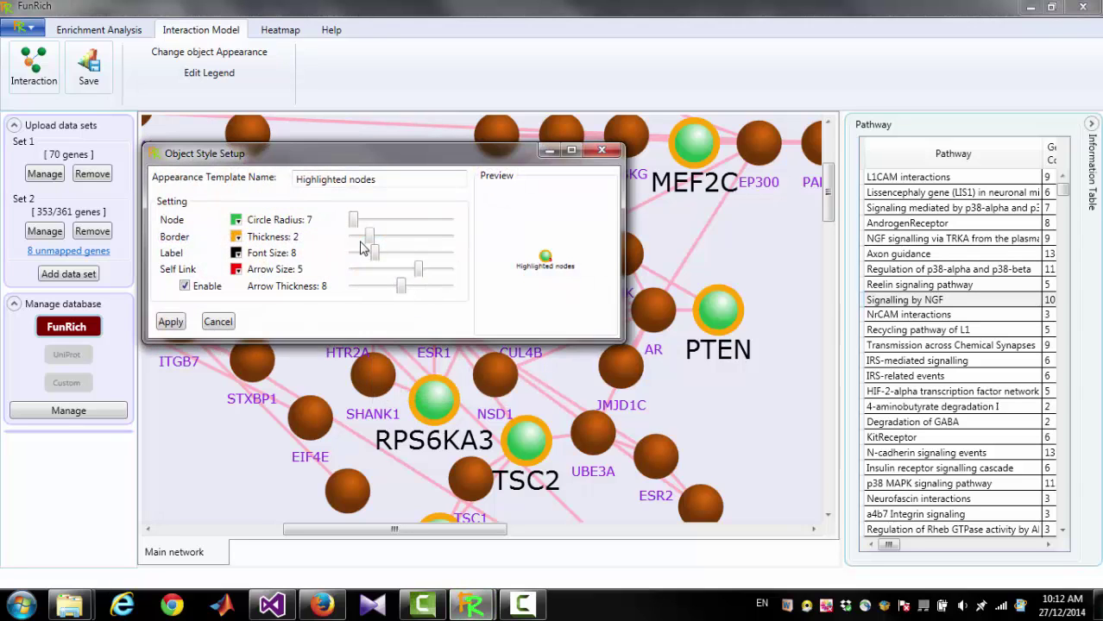
pyautogui.moveTo(368, 238); pyautogui.dragTo(359, 238)
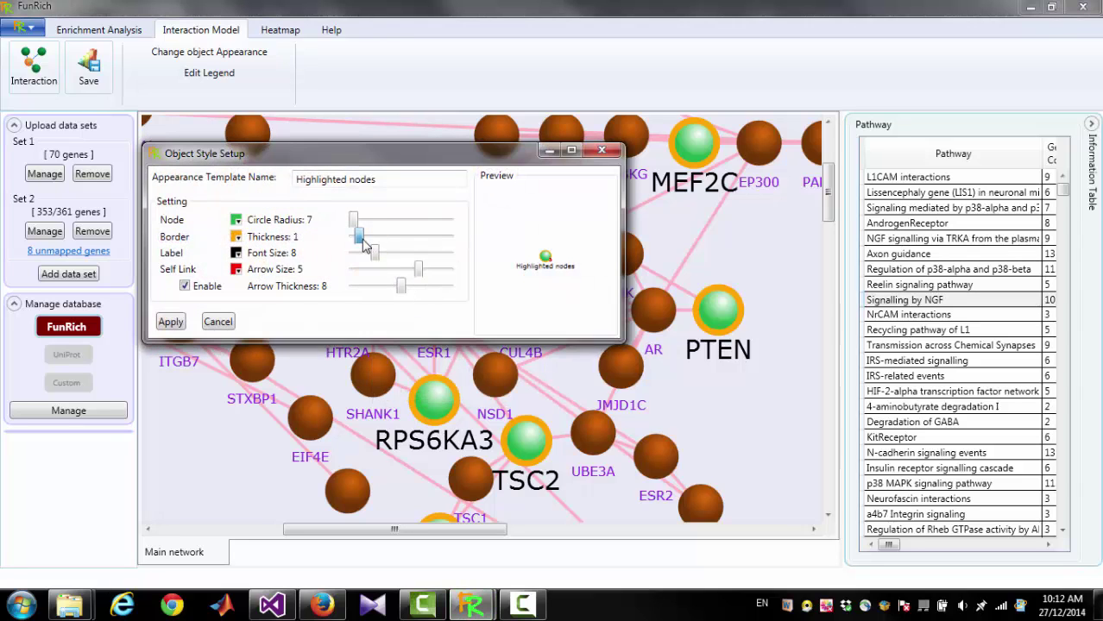
pyautogui.click(238, 222)
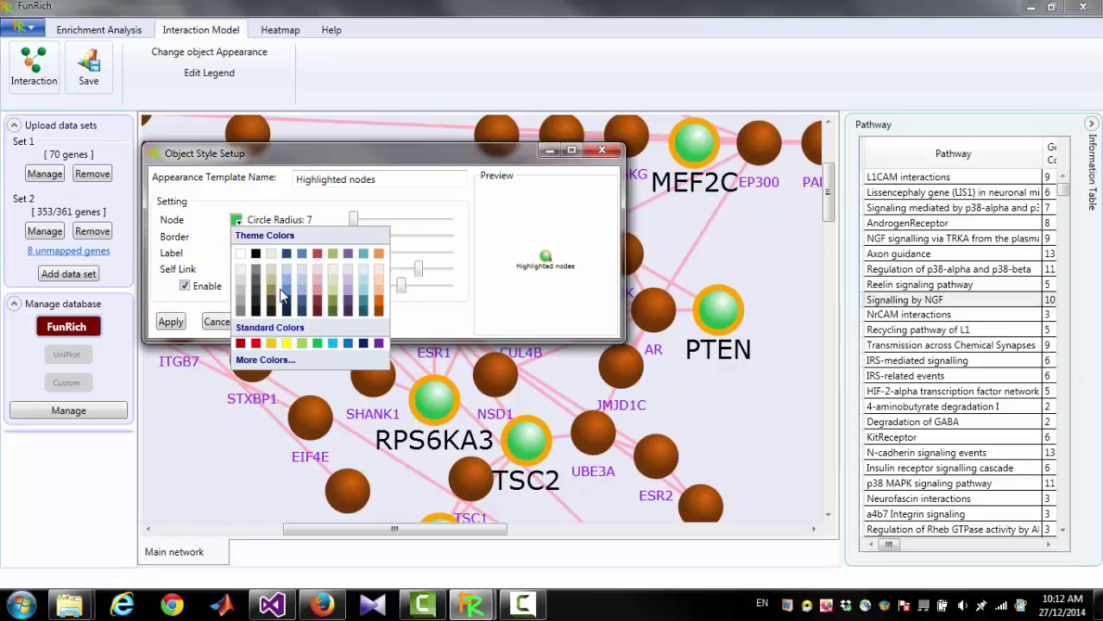
pyautogui.click(336, 302)
pyautogui.click(170, 322)
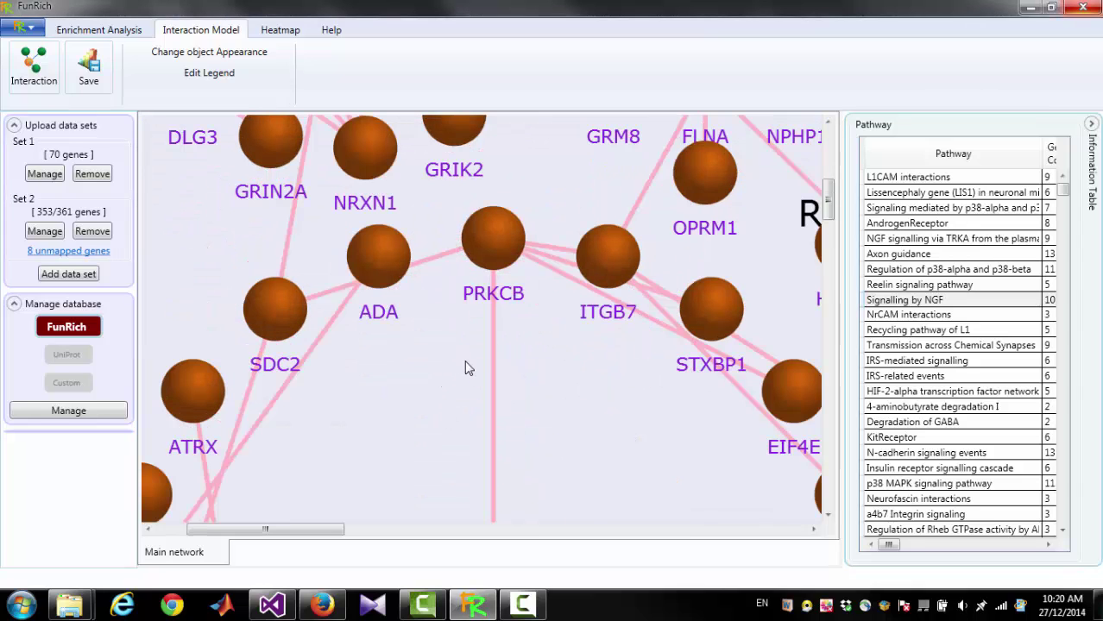
# Step: Give PRKCB a unique appearance template named MyModel with border thickness 1
pyautogui.scroll(-1, 468, 330)
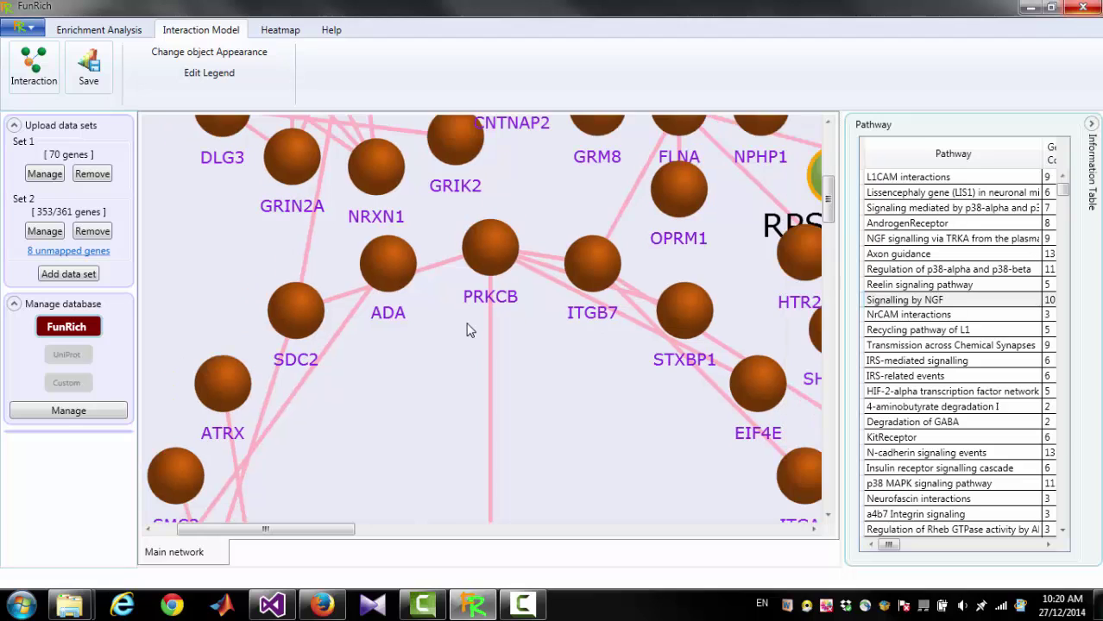
pyautogui.rightClick(482, 251)
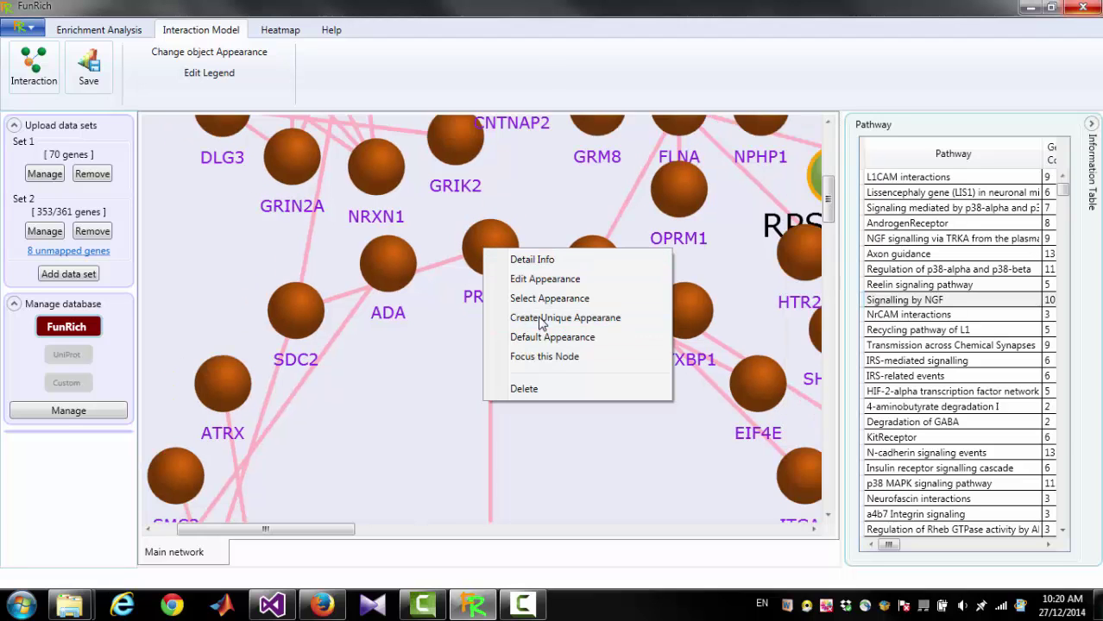
pyautogui.click(528, 319)
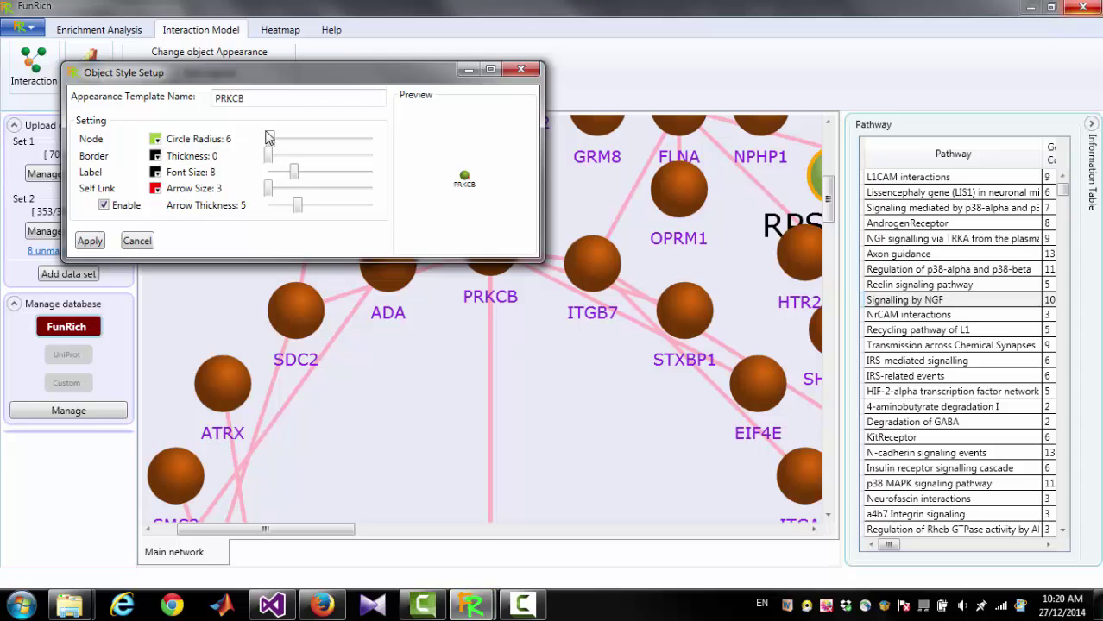
pyautogui.moveTo(274, 154); pyautogui.dragTo(281, 156)
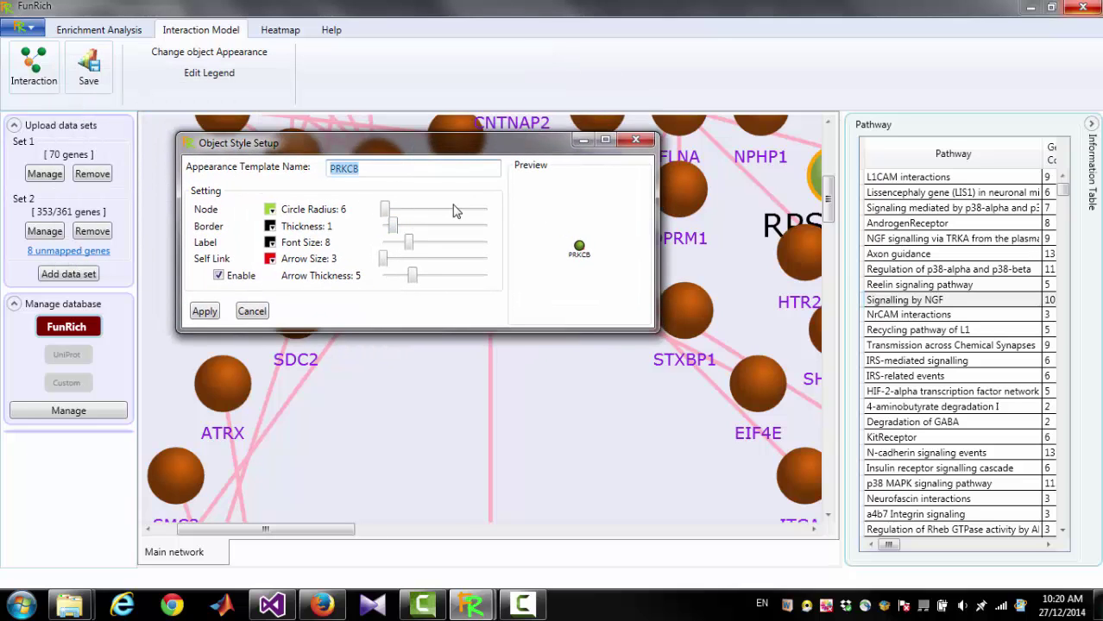
pyautogui.write('MyModel')
pyautogui.click(205, 311)
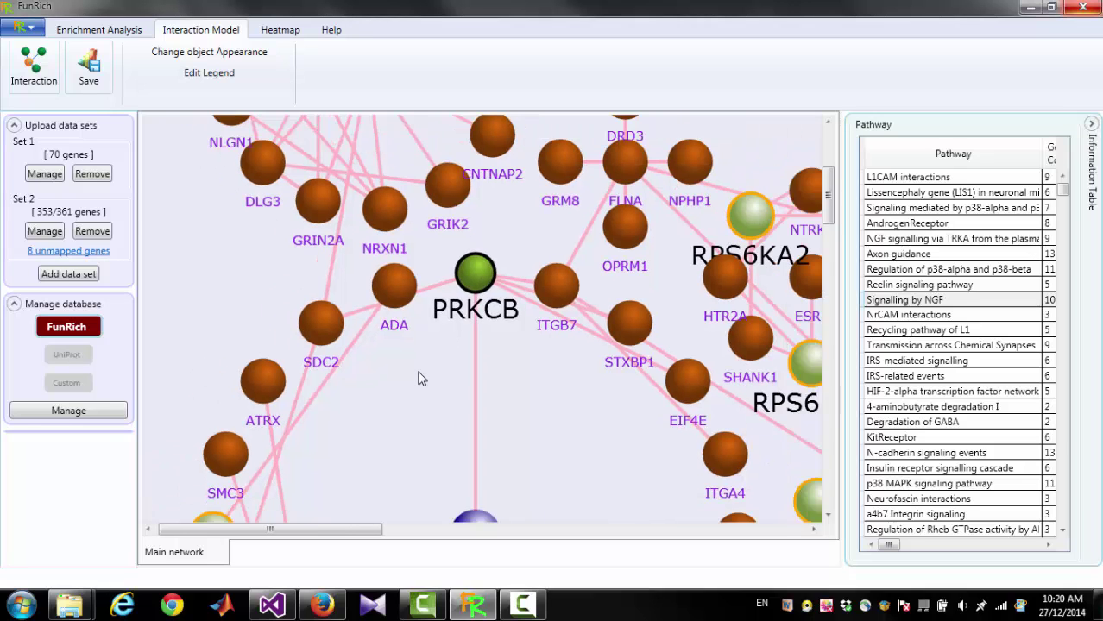
pyautogui.scroll(-2, 420, 376)
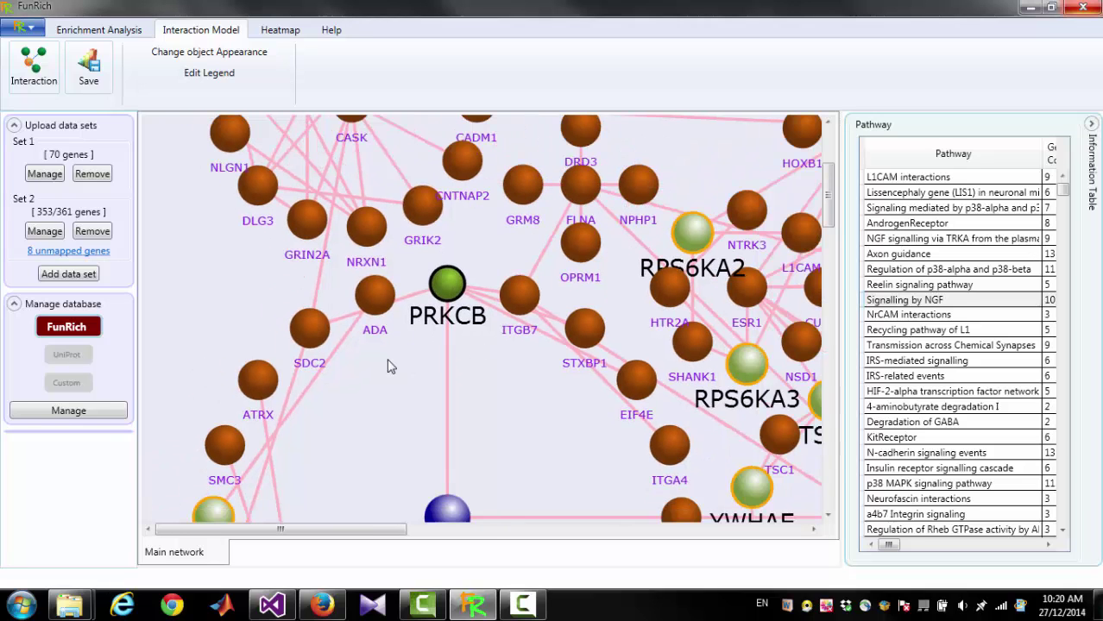
pyautogui.scroll(1, 391, 366)
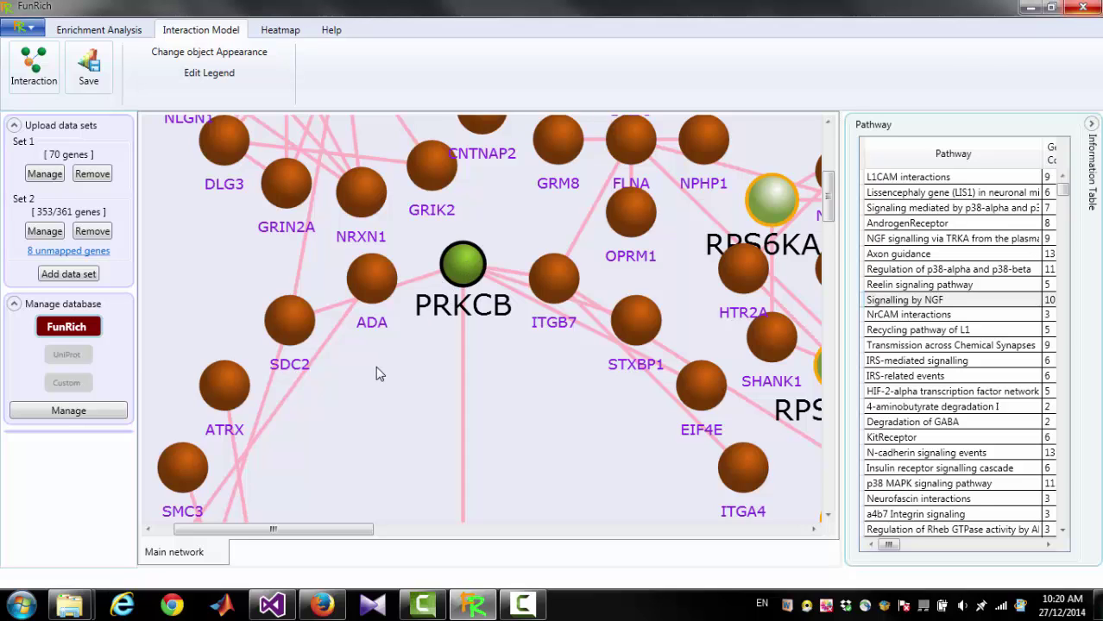
pyautogui.moveTo(376, 373); pyautogui.dragTo(438, 312)
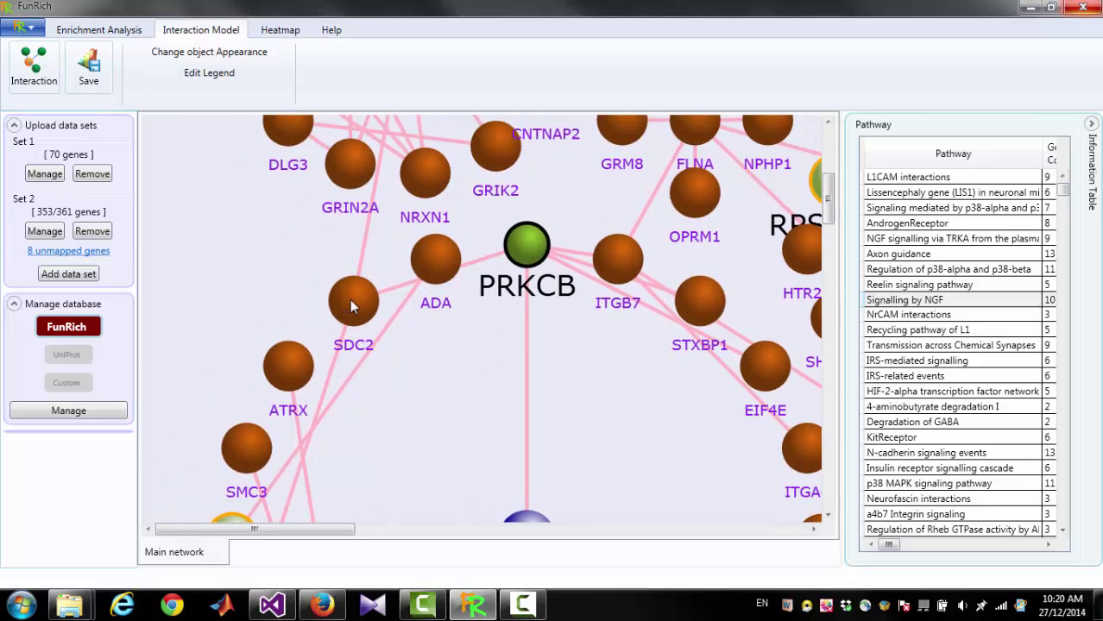
# Step: Apply the MyModel template to SDC2, then reset SDC2 to the default appearance
pyautogui.rightClick(350, 301)
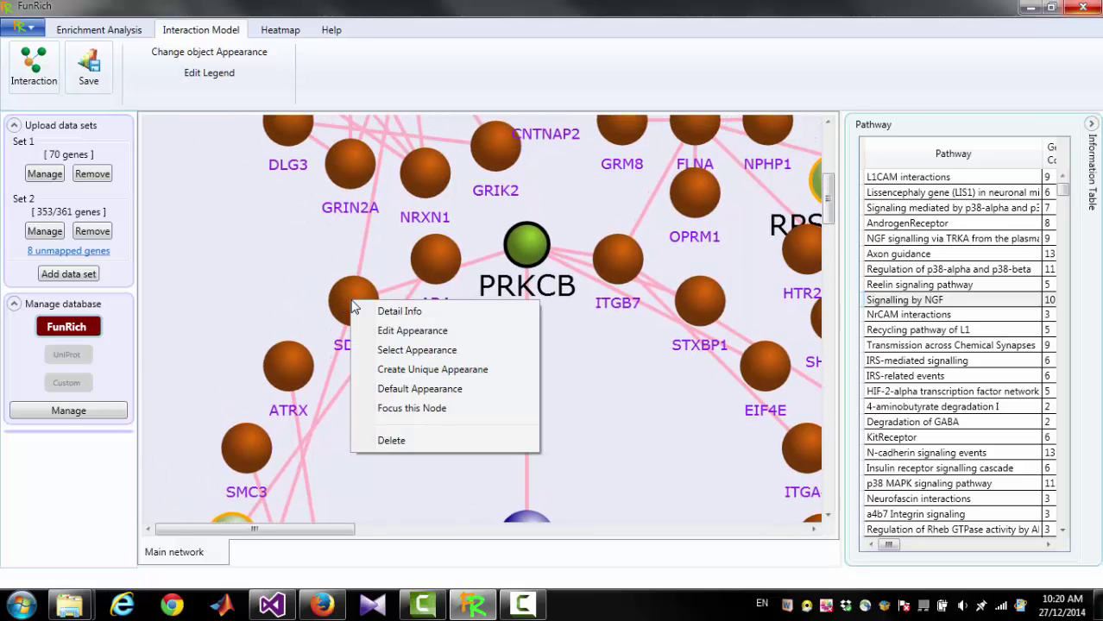
pyautogui.click(394, 350)
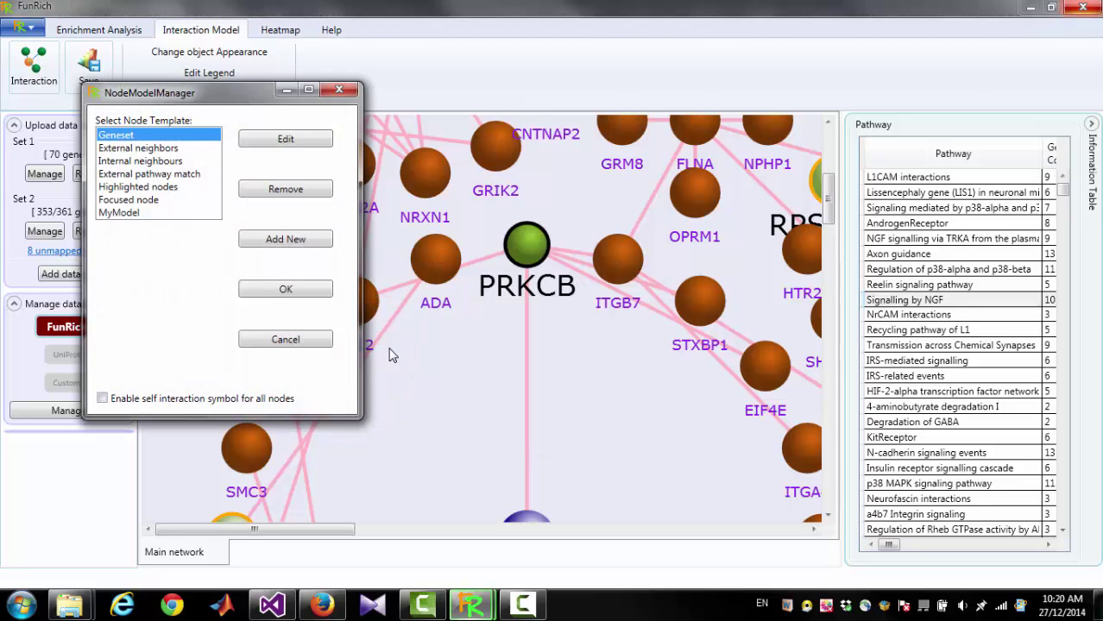
pyautogui.click(121, 213)
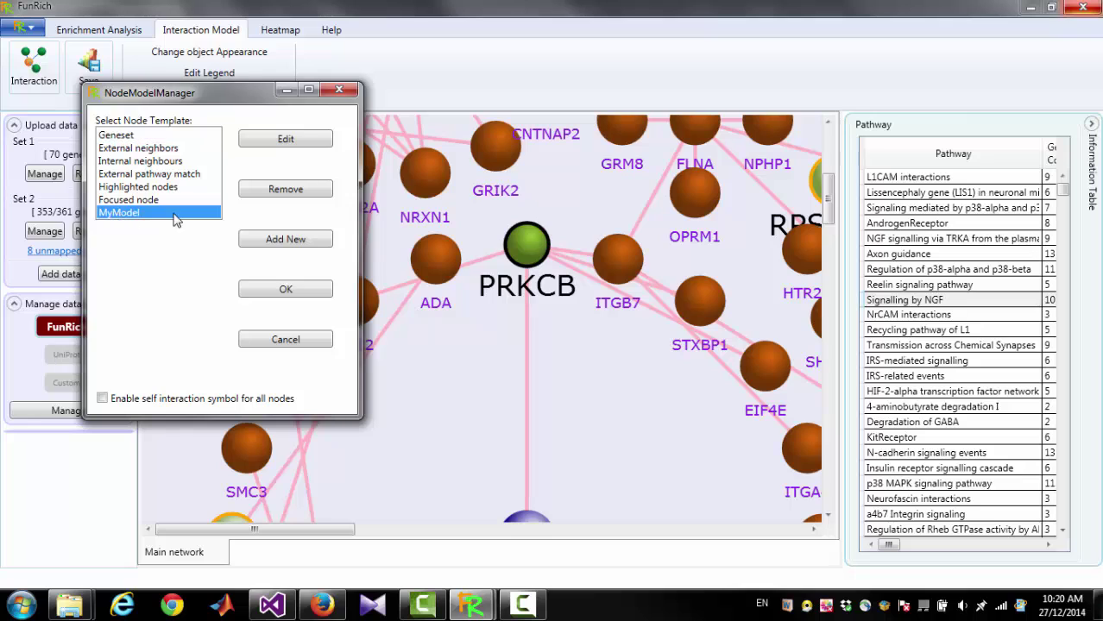
pyautogui.click(247, 294)
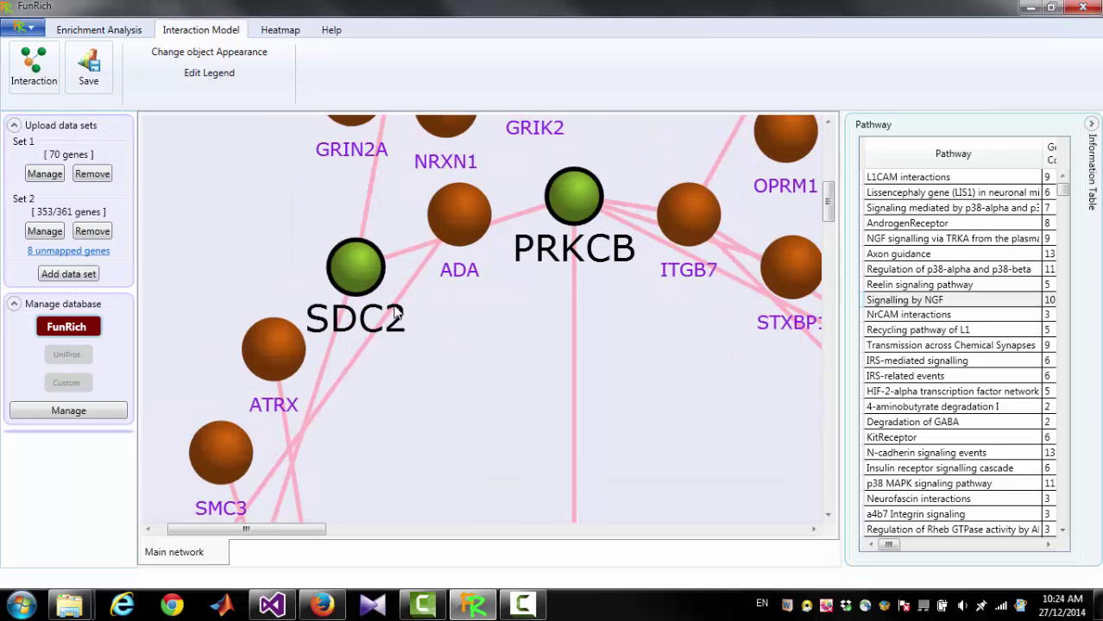
pyautogui.rightClick(354, 271)
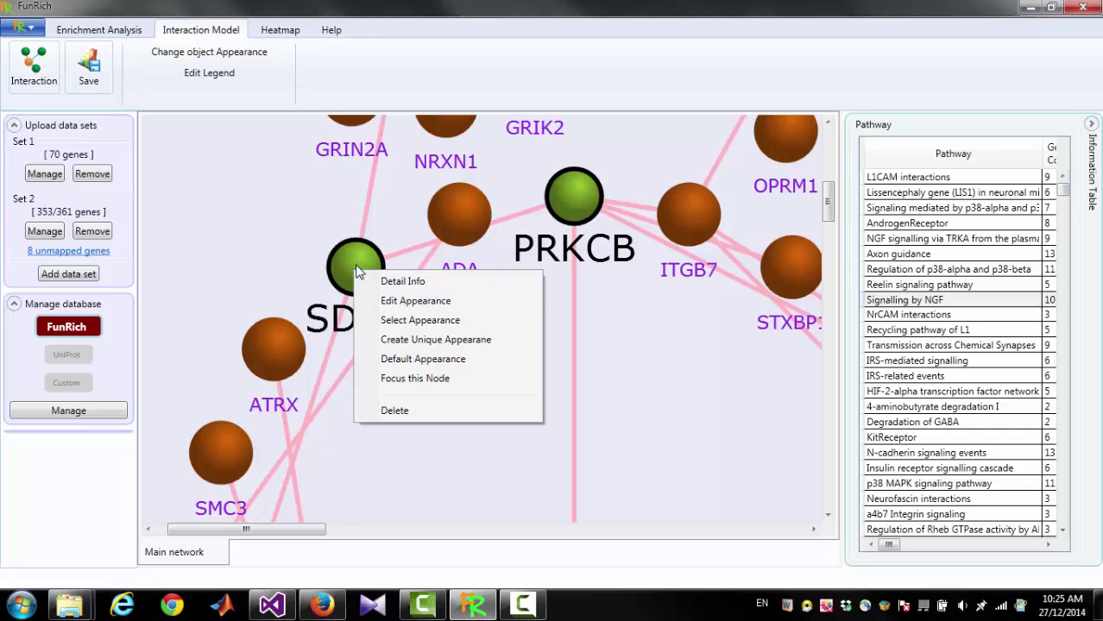
pyautogui.click(425, 360)
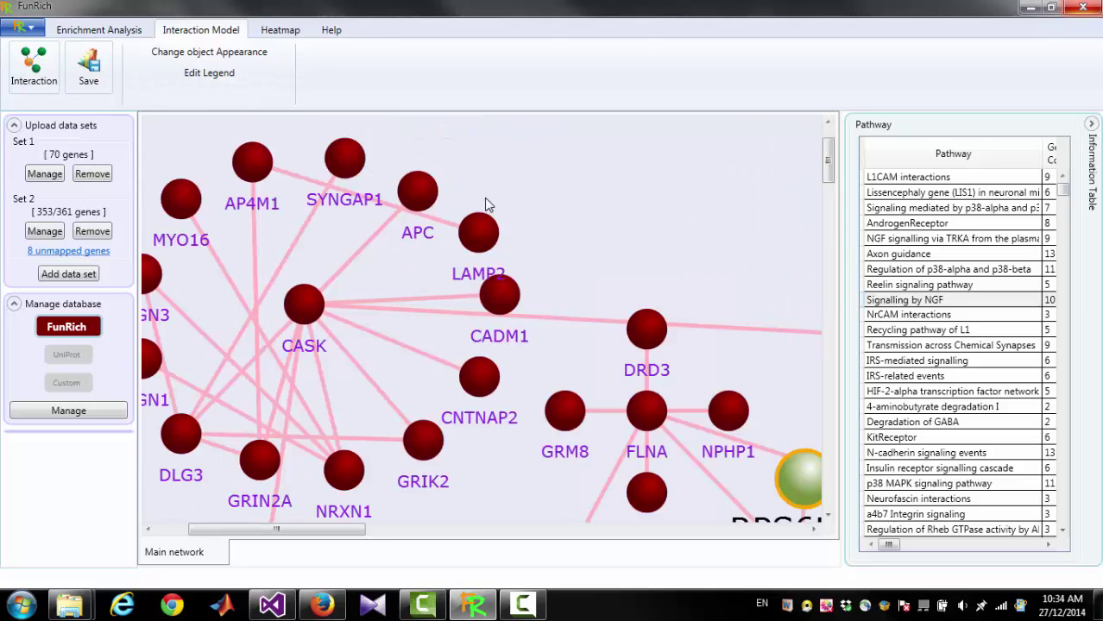
# Step: Select SYNGAP1, APC, CASK and the genes around CADM1 and CNTNAP2, then nudge the group upward
pyautogui.click(347, 160)
pyautogui.keyDown('ctrl'); pyautogui.click(415, 192); pyautogui.keyUp('ctrl')
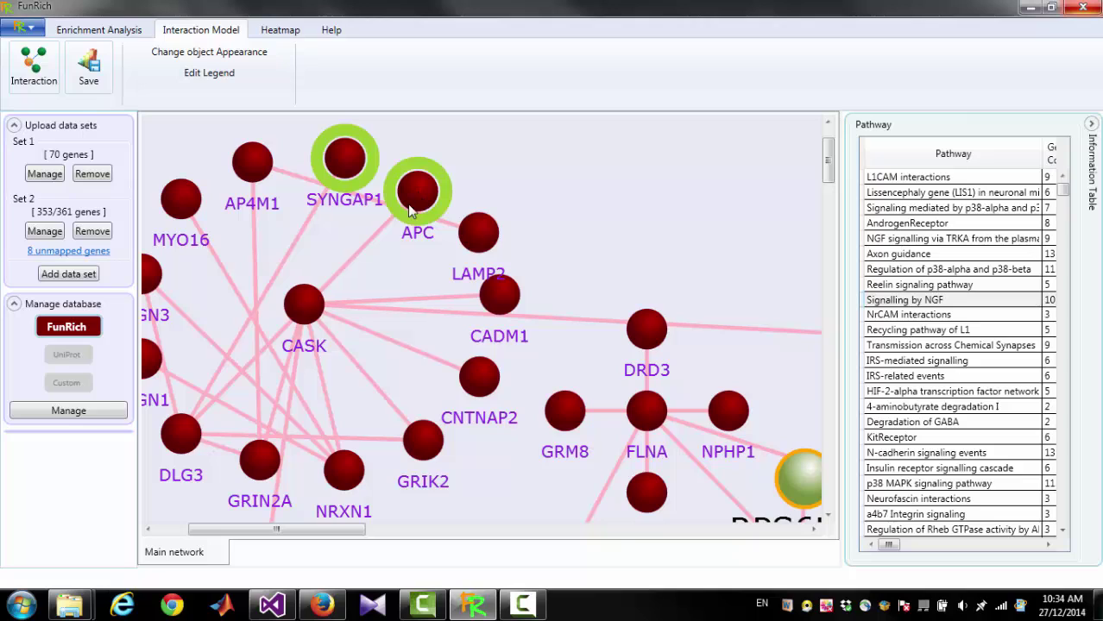
pyautogui.keyDown('ctrl'); pyautogui.click(299, 318); pyautogui.keyUp('ctrl')
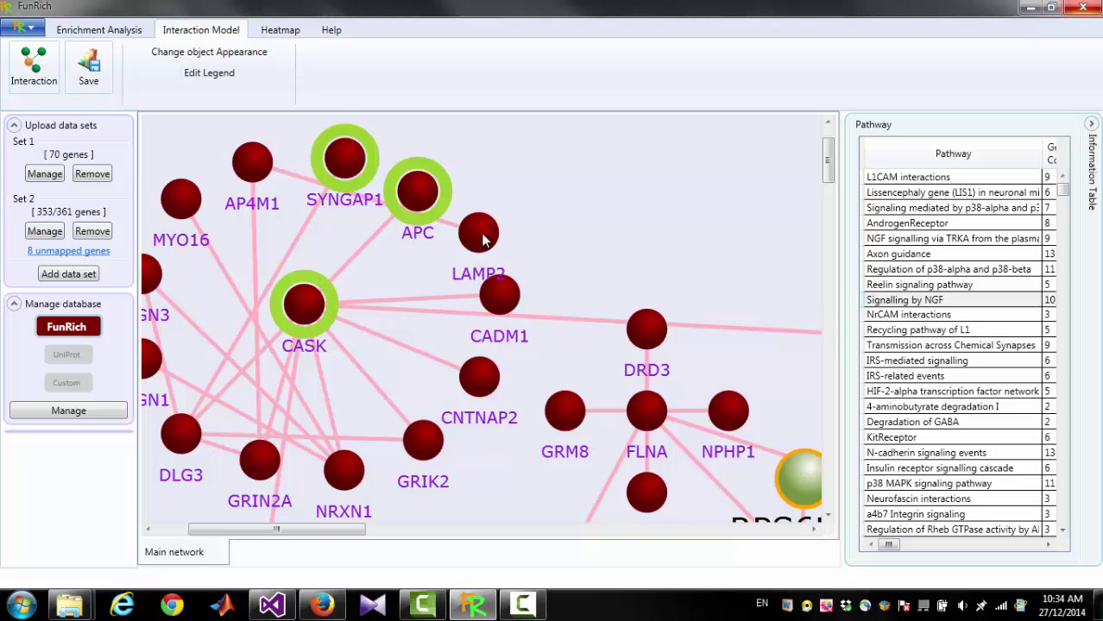
pyautogui.moveTo(374, 273); pyautogui.dragTo(754, 473)
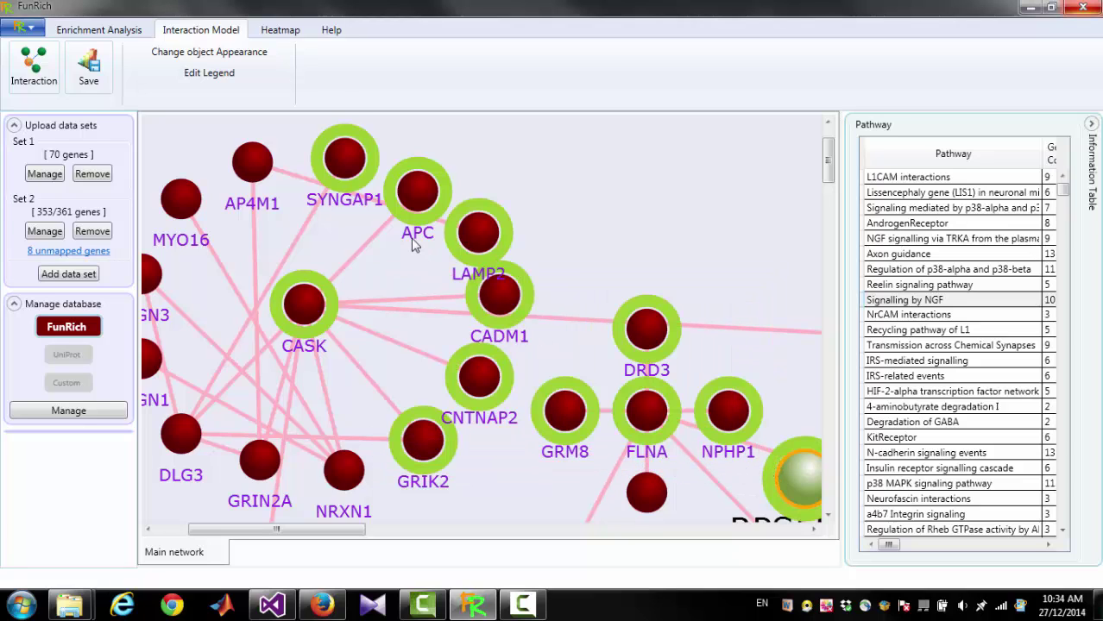
pyautogui.moveTo(479, 237); pyautogui.dragTo(475, 233)
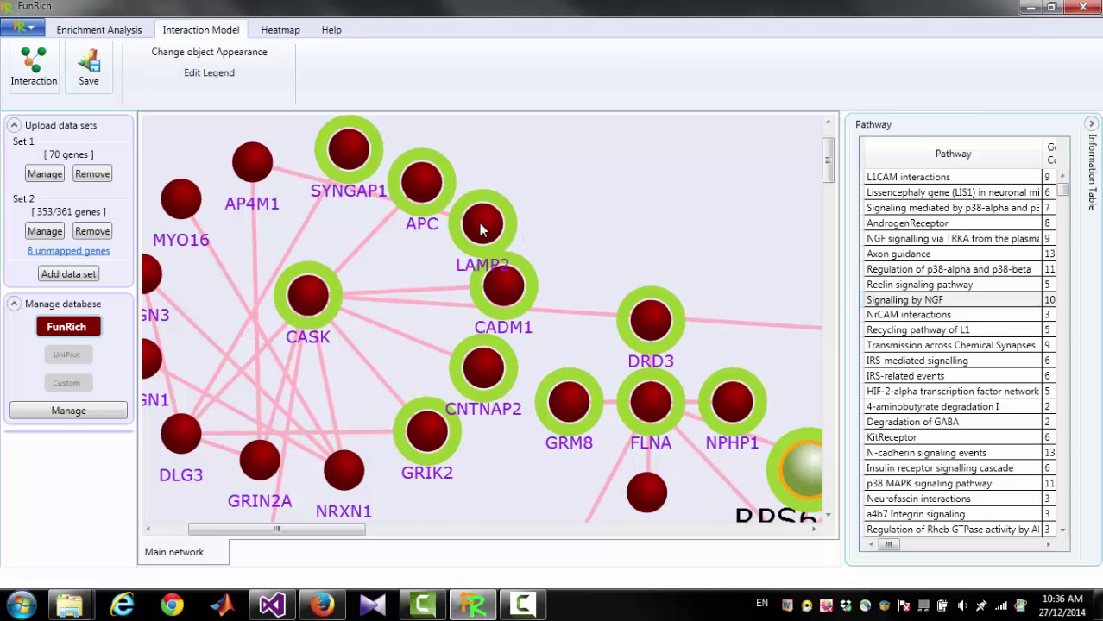
pyautogui.rightClick(475, 233)
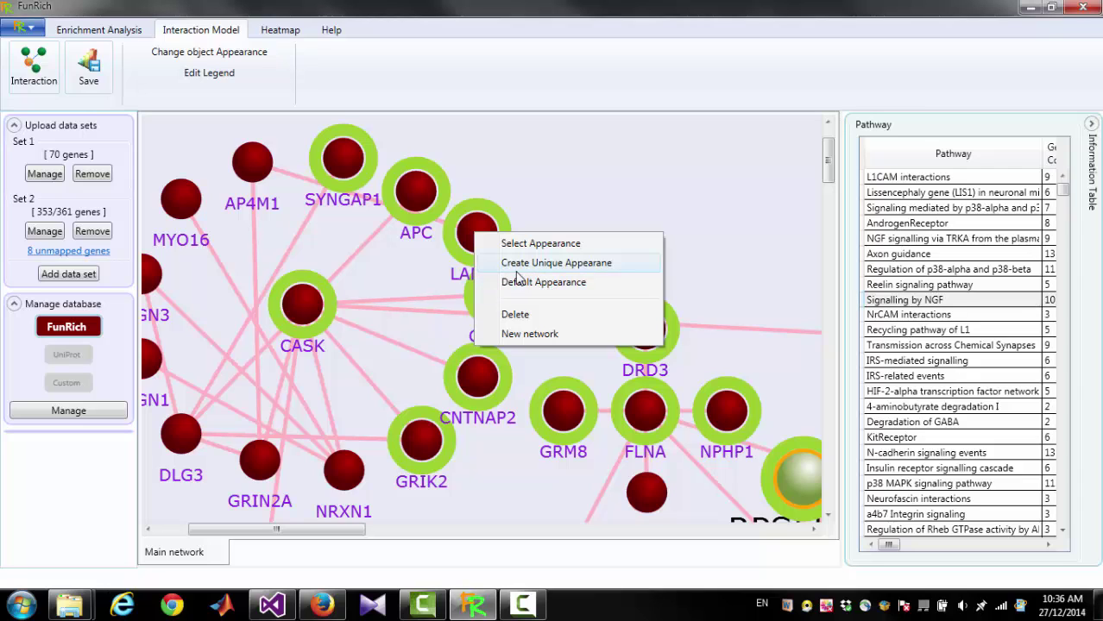
pyautogui.click(515, 316)
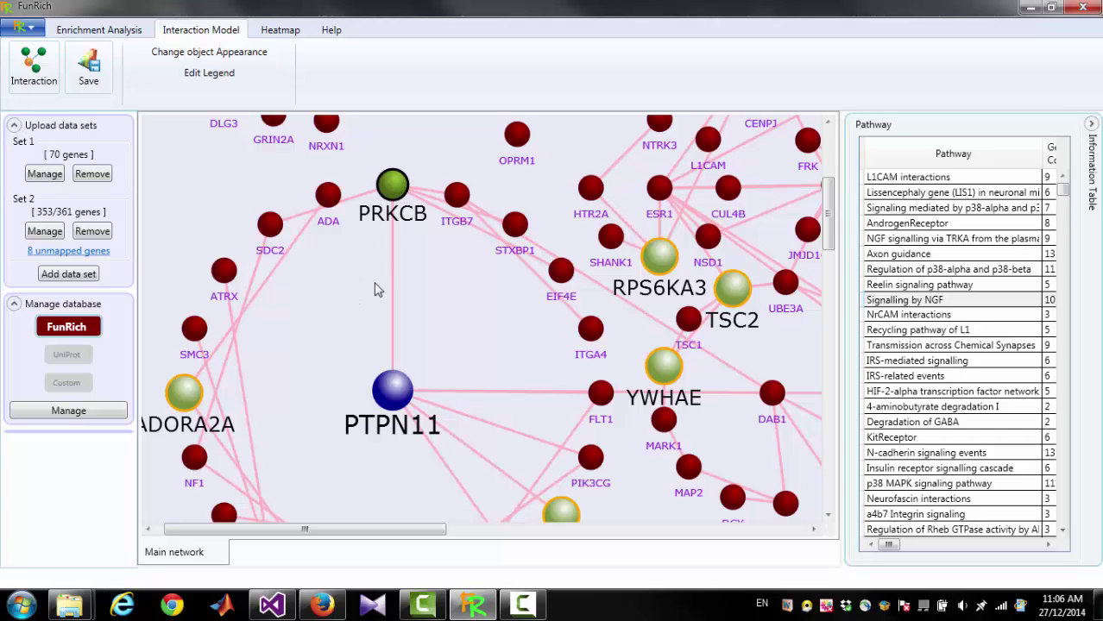
# Step: Start a new network from PRKCB, ITGB7 and PTPN11 with direct neighbours from Set 2
pyautogui.click(391, 201)
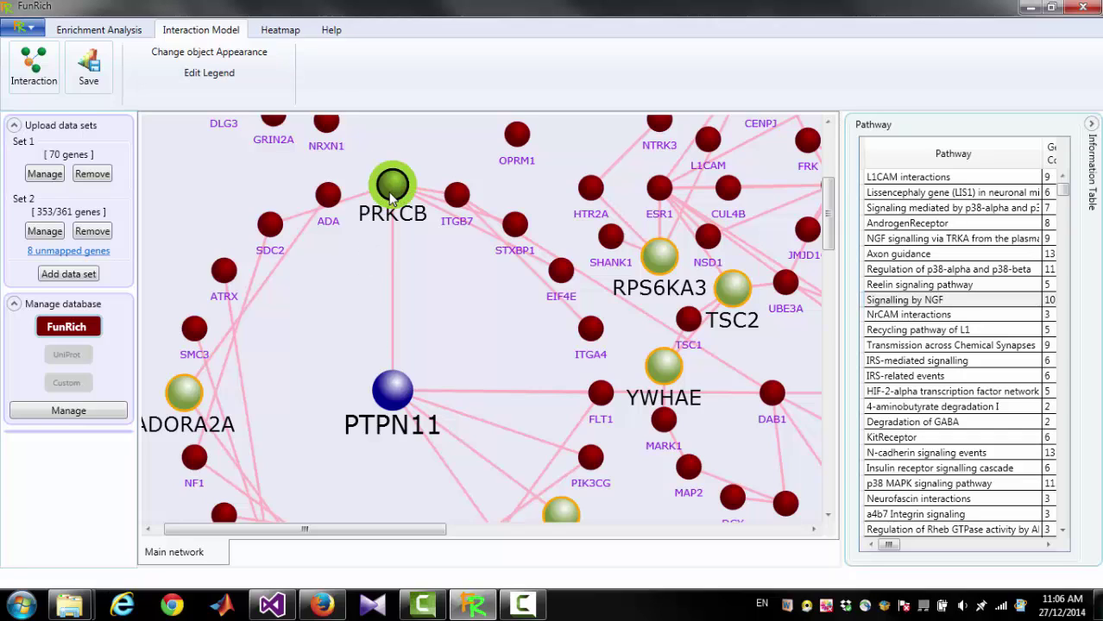
pyautogui.click(452, 209)
pyautogui.click(395, 390)
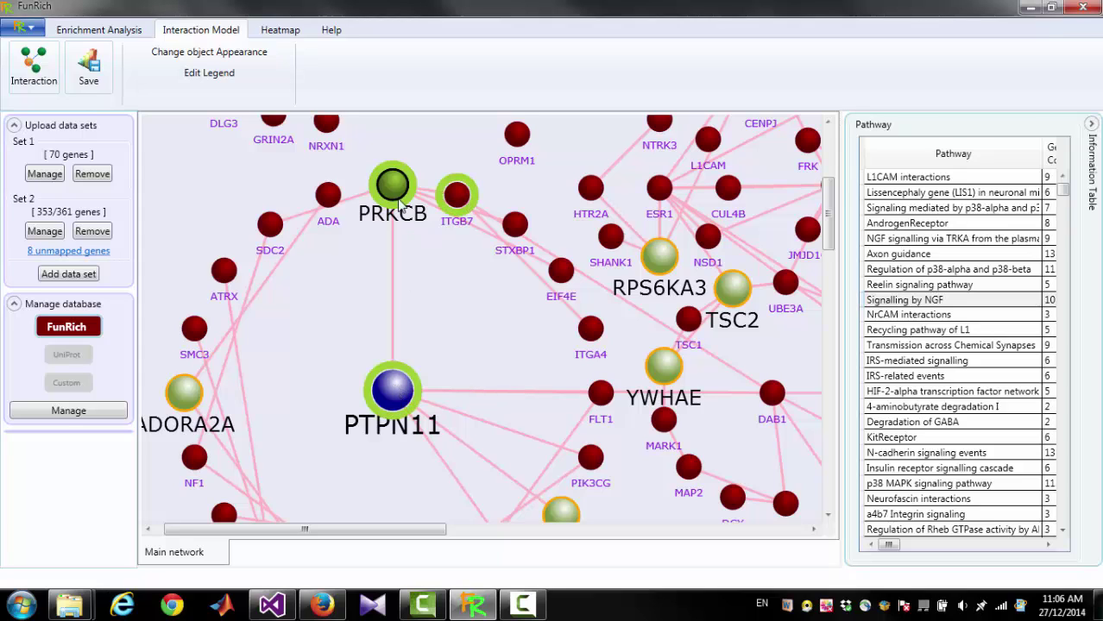
pyautogui.rightClick(400, 192)
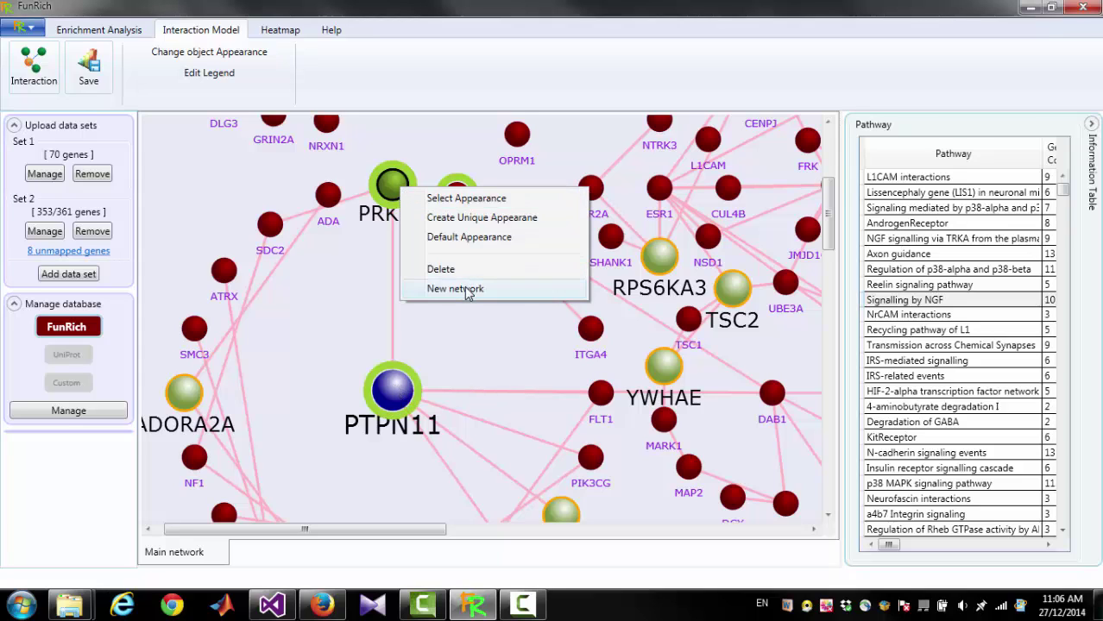
pyautogui.click(464, 289)
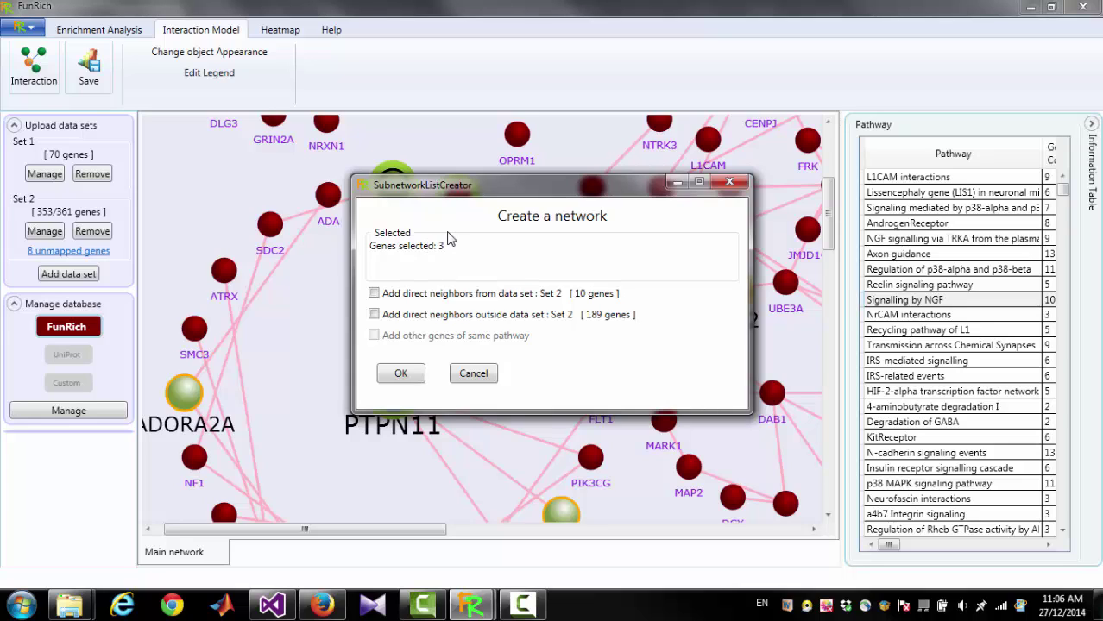
pyautogui.click(374, 294)
# Step: Add neighbours from outside the data set, create Sub-network 1, and pan to its legend
pyautogui.click(375, 316)
pyautogui.click(400, 374)
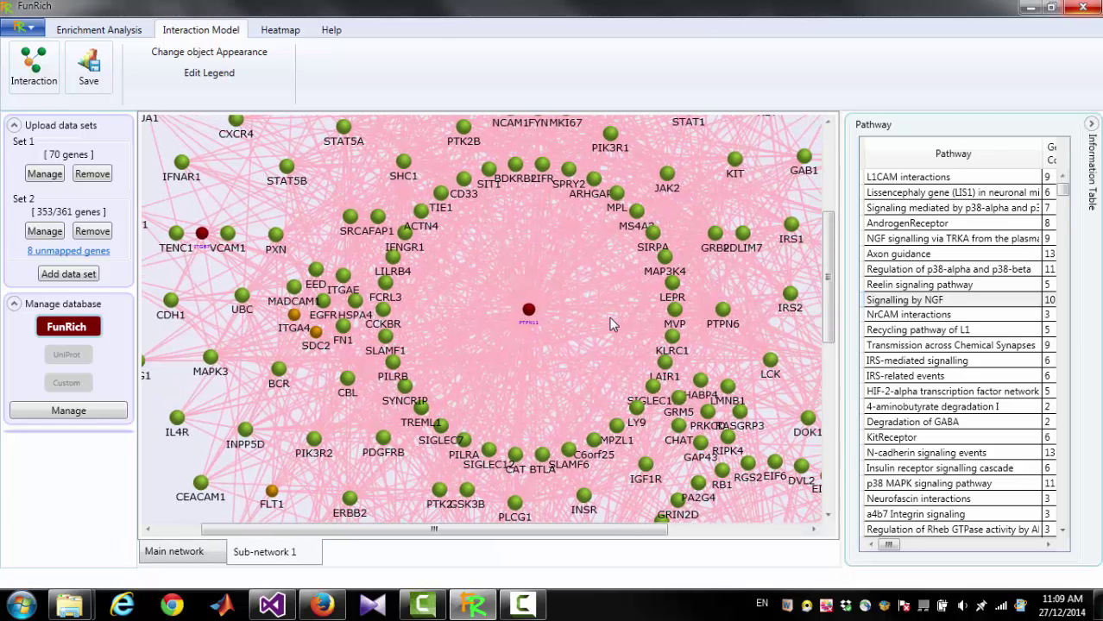
pyautogui.moveTo(471, 358); pyautogui.dragTo(420, 287)
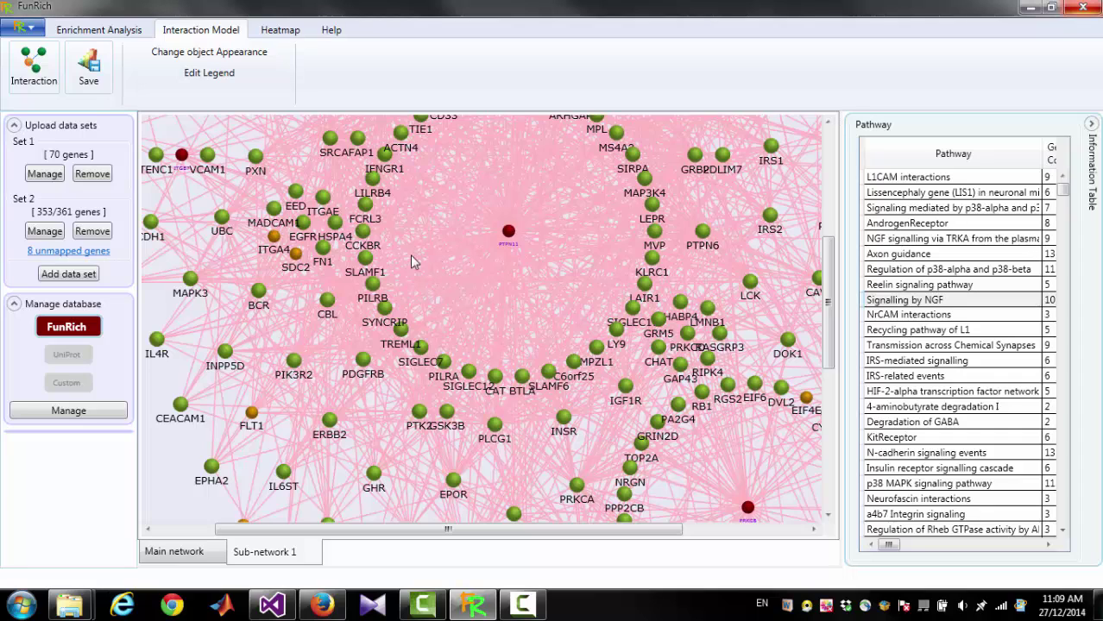
pyautogui.moveTo(413, 278); pyautogui.dragTo(395, 199)
pyautogui.moveTo(349, 365); pyautogui.dragTo(285, 198)
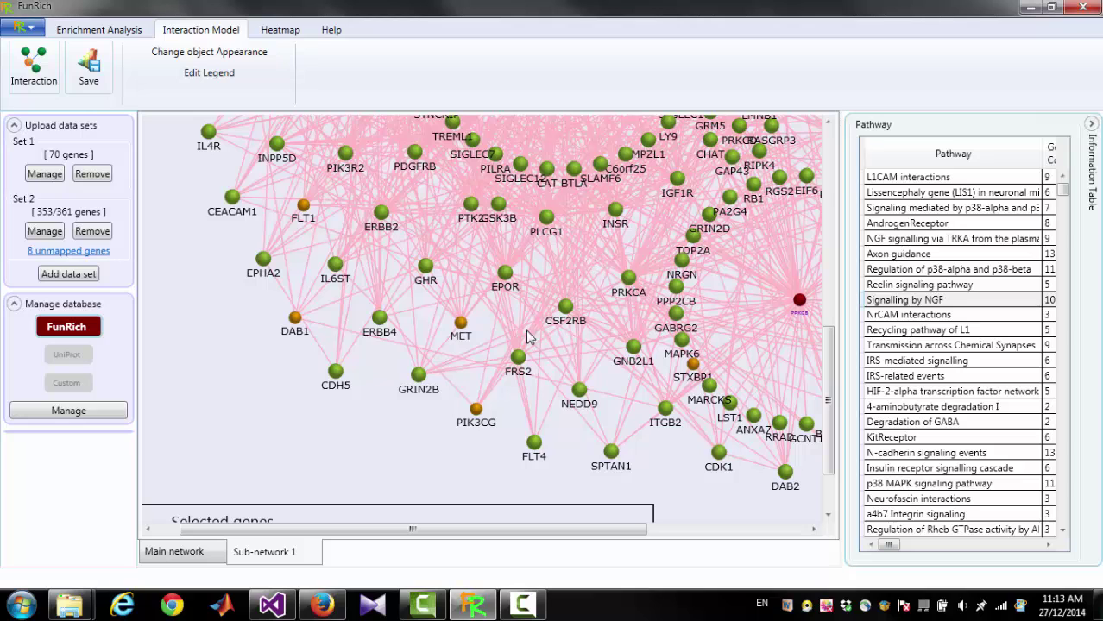
pyautogui.moveTo(529, 337); pyautogui.dragTo(565, 247)
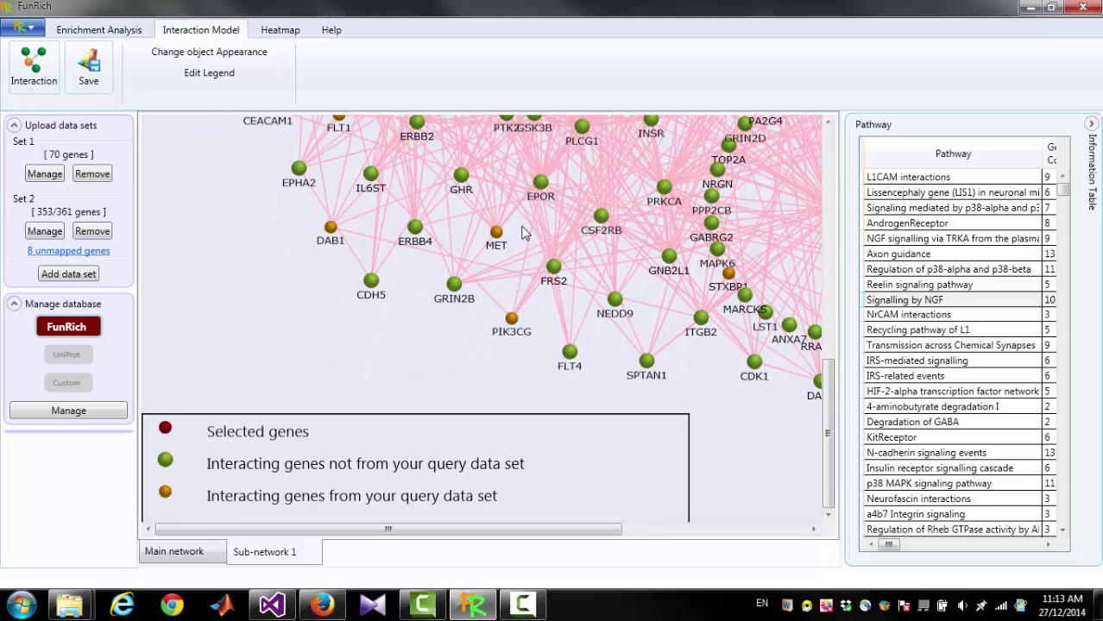
# Step: Toggle the enriched-pathway-absent legend entry and edit the Selected genes label
pyautogui.rightClick(338, 458)
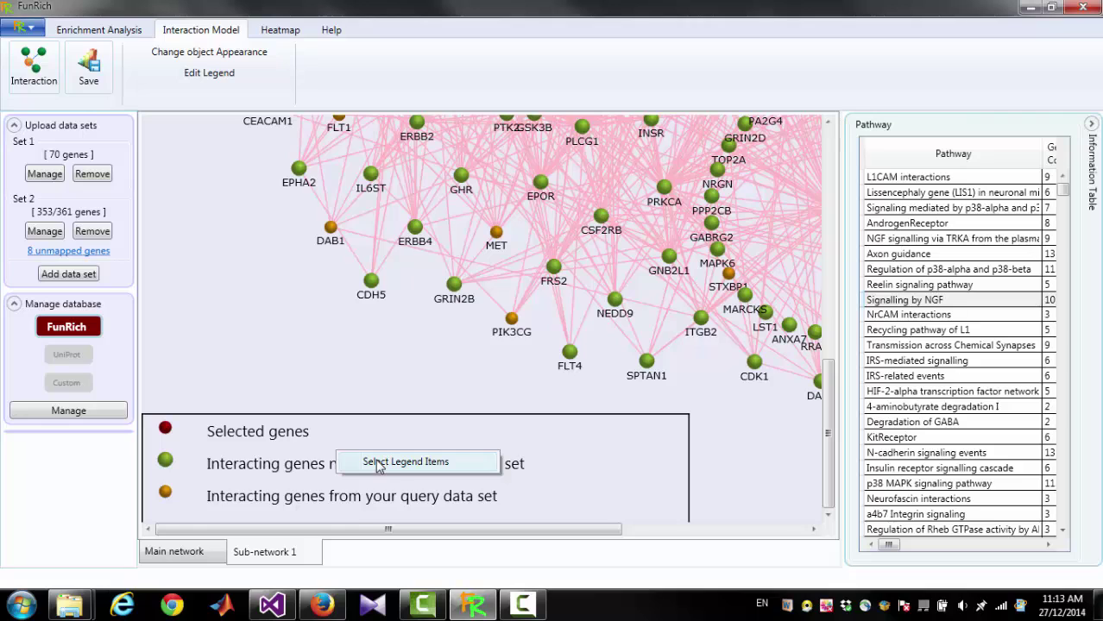
pyautogui.click(378, 463)
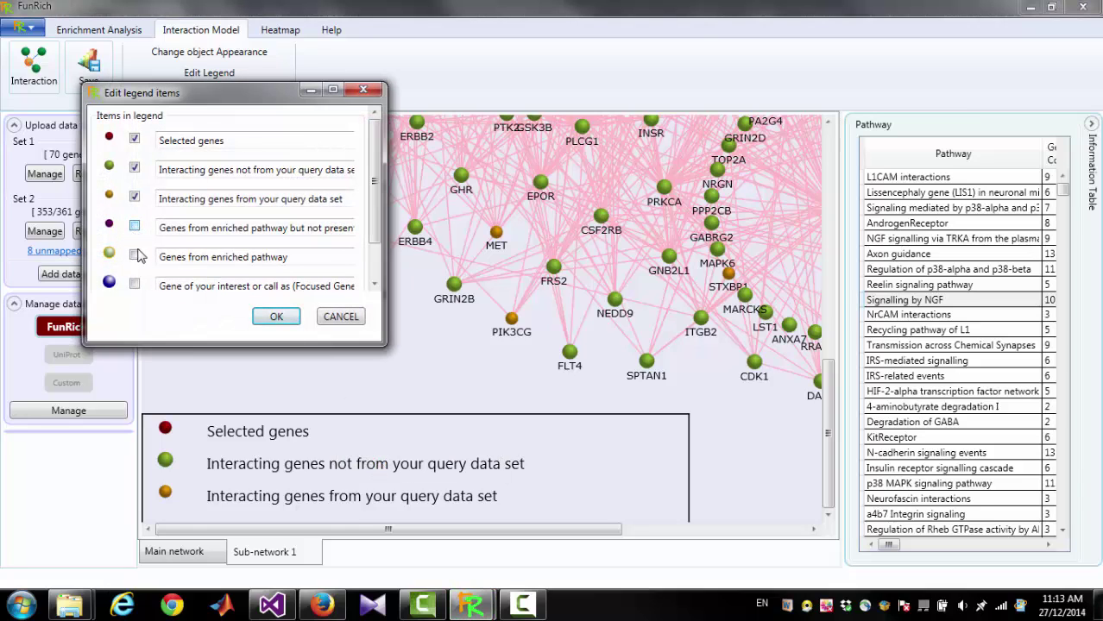
pyautogui.click(136, 231)
pyautogui.click(247, 142)
pyautogui.moveTo(245, 143); pyautogui.dragTo(172, 143)
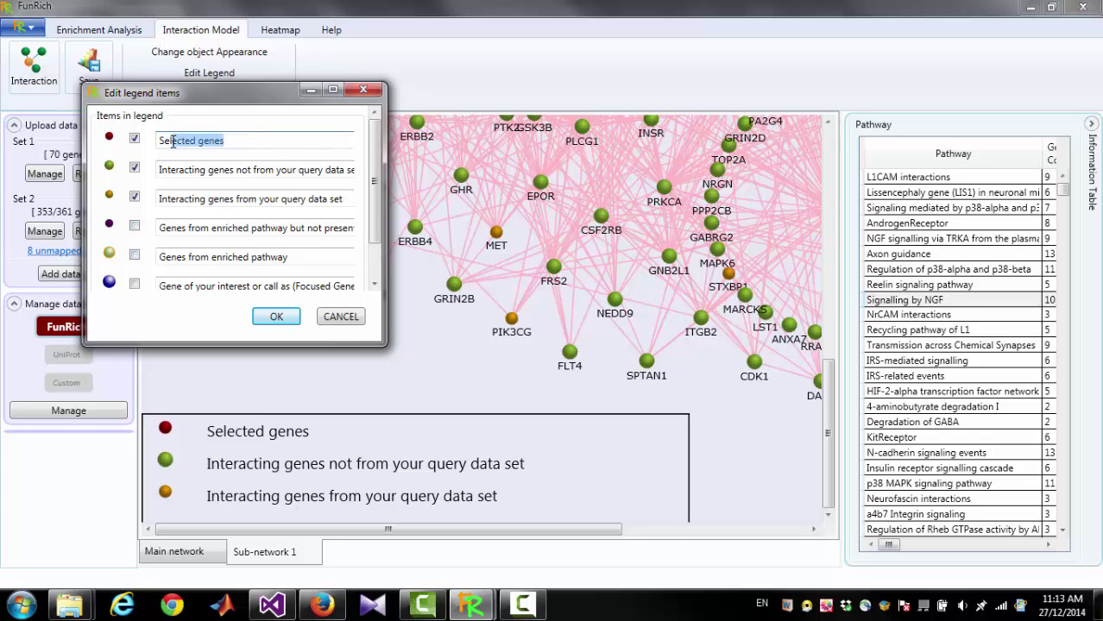
pyautogui.click(276, 317)
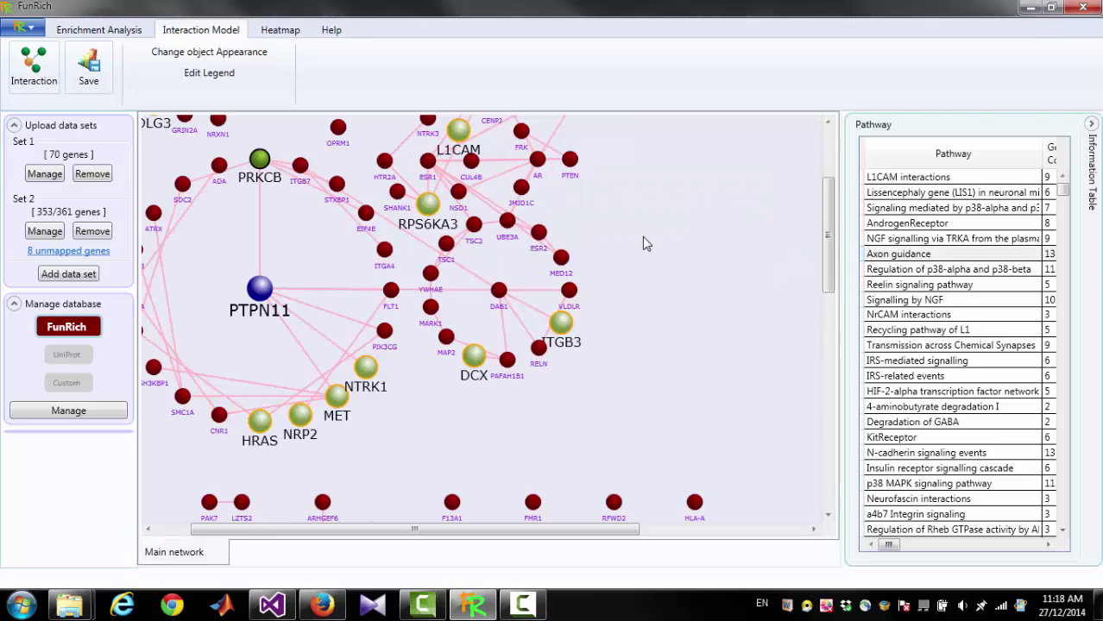
# Step: Plot the p38-alpha/p38-beta signalling pathway to a new network with Set 2 neighbours and pathway genes
pyautogui.click(928, 208)
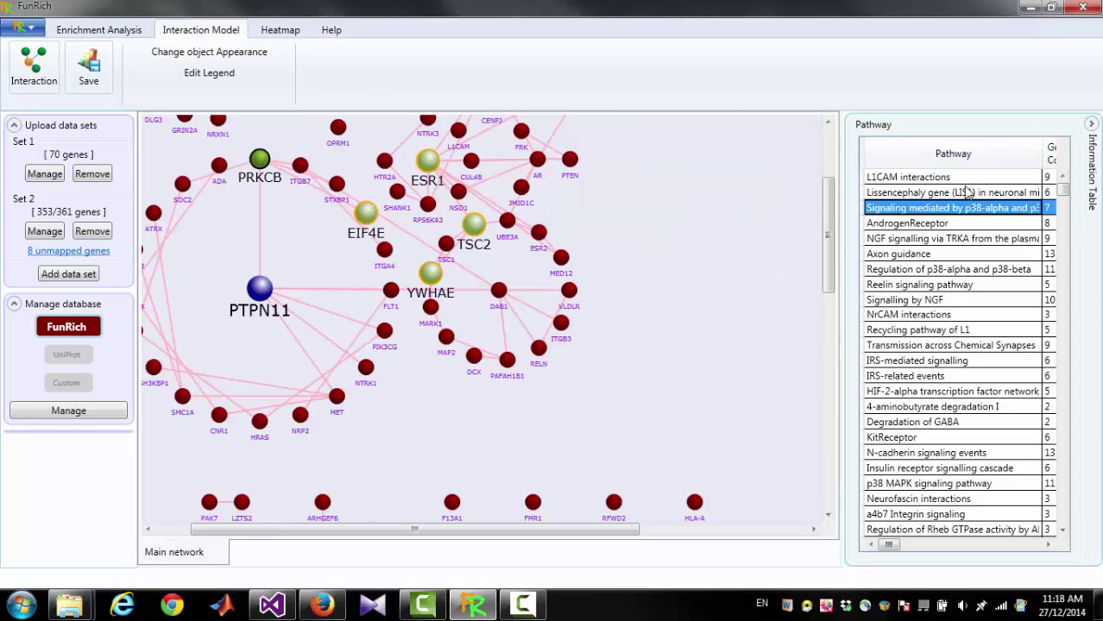
pyautogui.rightClick(928, 209)
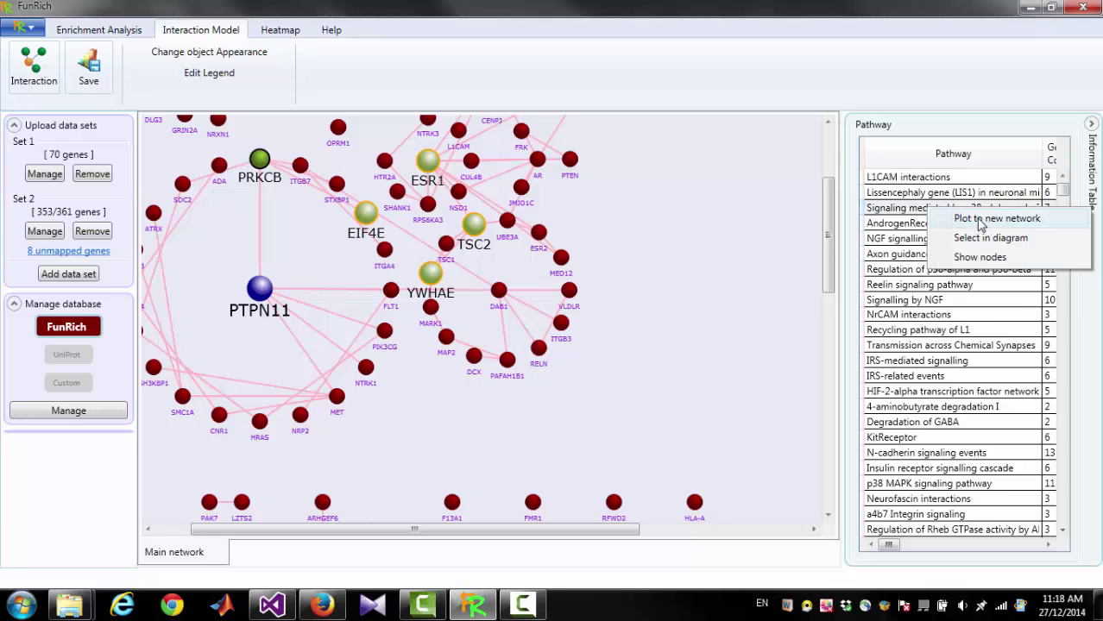
pyautogui.click(979, 221)
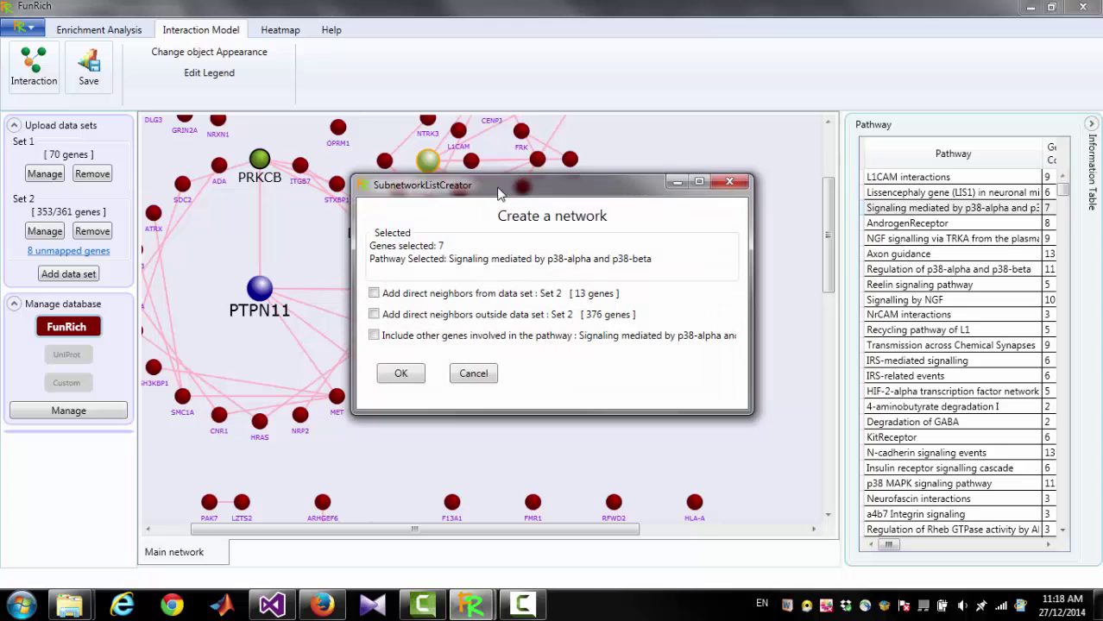
pyautogui.moveTo(501, 189); pyautogui.dragTo(535, 248)
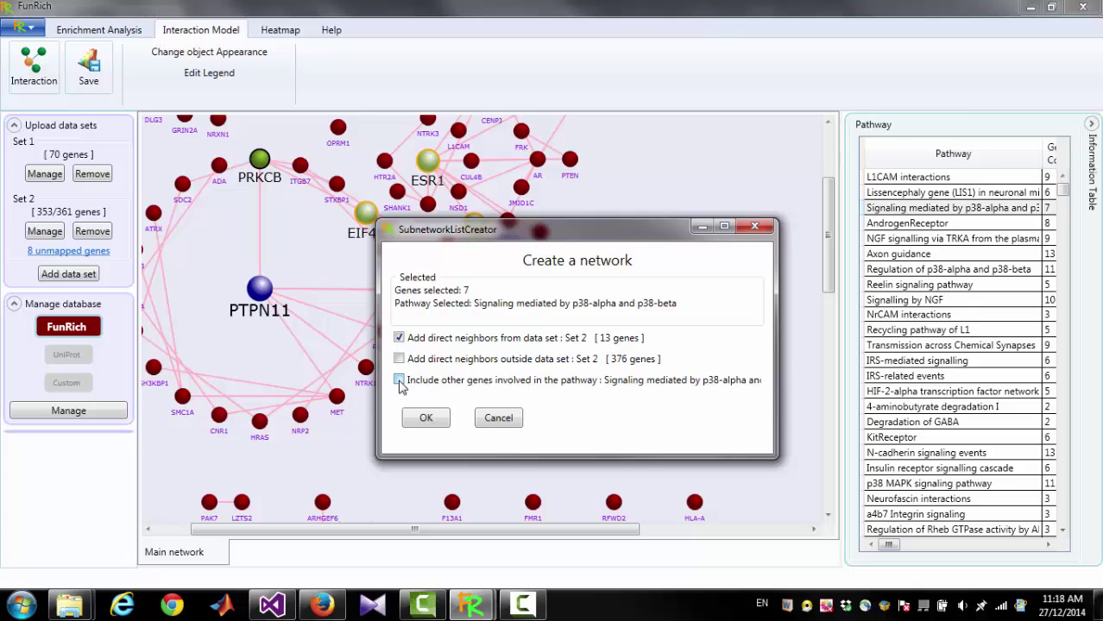
pyautogui.click(450, 403)
pyautogui.moveTo(772, 460); pyautogui.dragTo(988, 473)
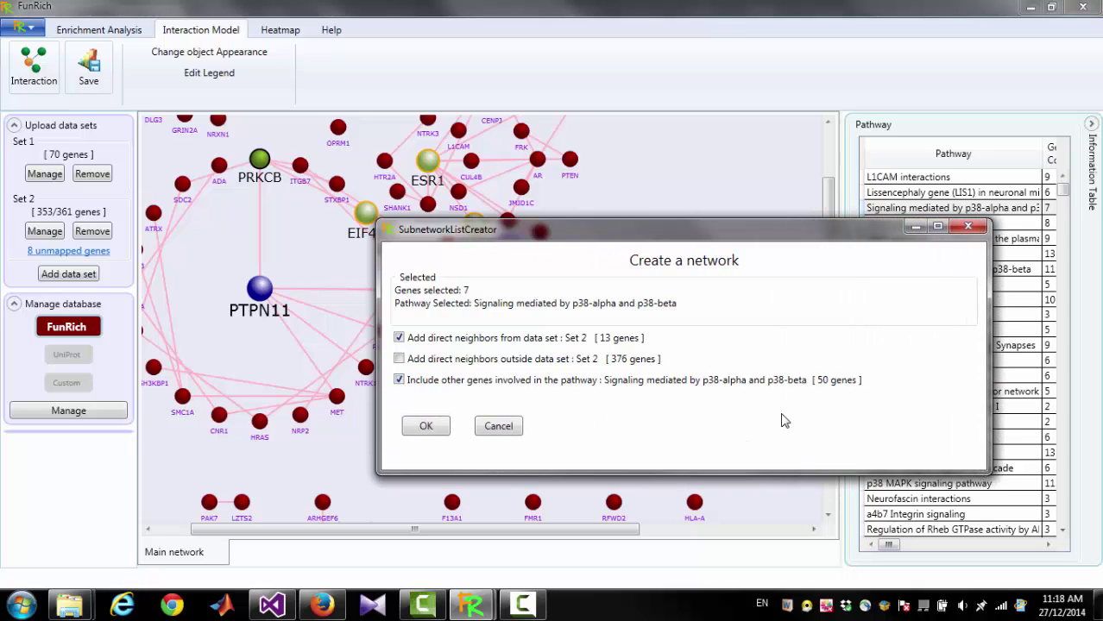
pyautogui.click(427, 426)
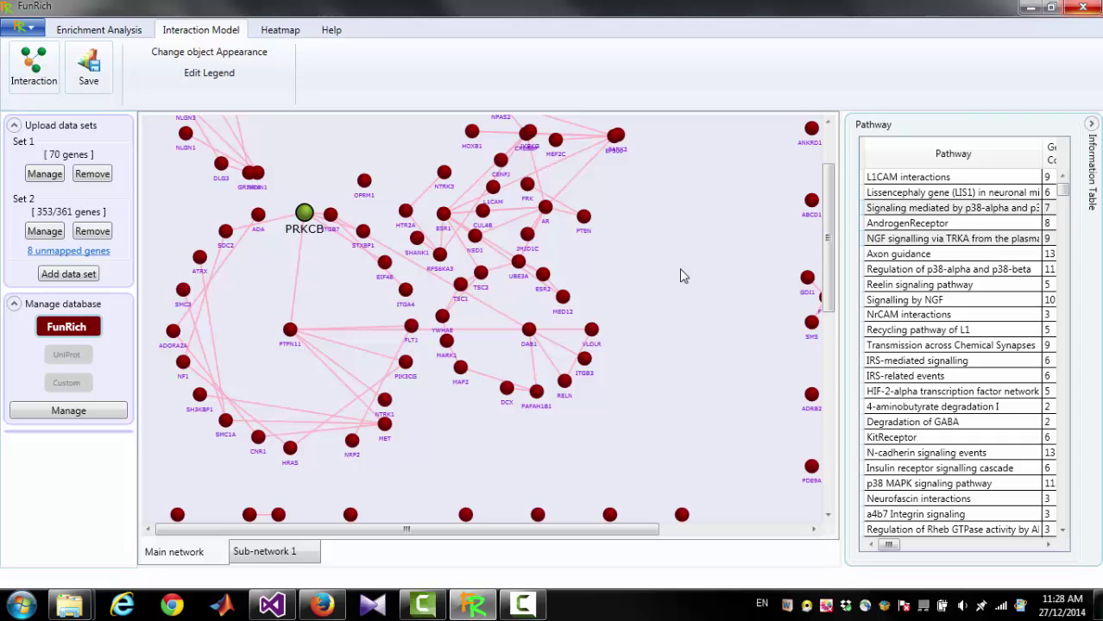
# Step: List the genes of the AndrogenReceptor and Axon guidance pathways
pyautogui.click(904, 226)
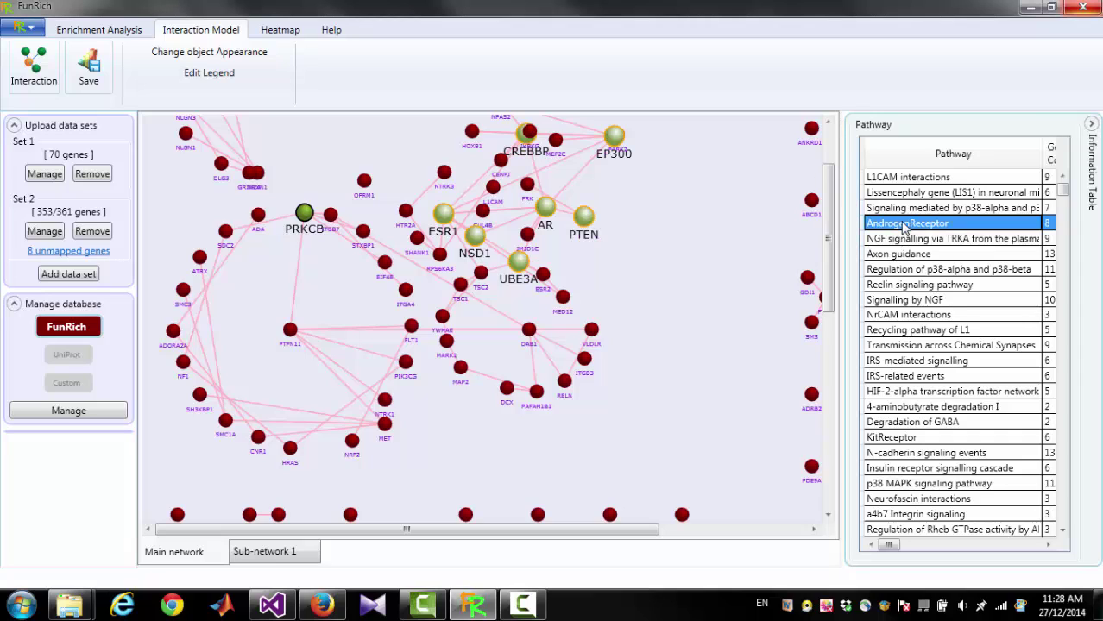
pyautogui.keyDown('ctrl'); pyautogui.click(900, 255); pyautogui.keyUp('ctrl')
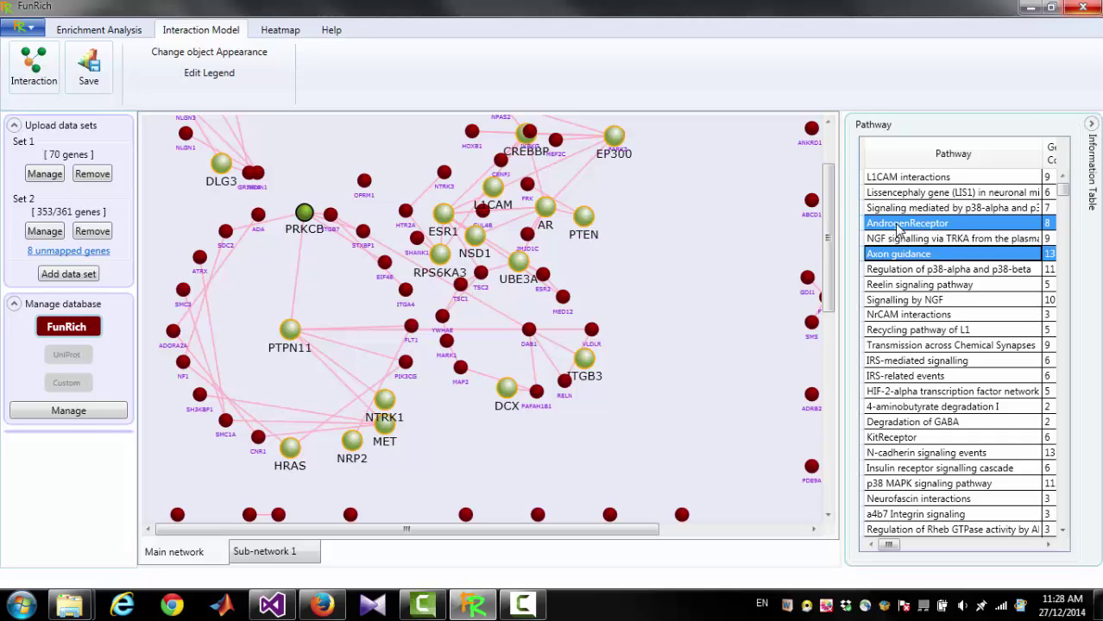
pyautogui.rightClick(900, 228)
pyautogui.click(934, 276)
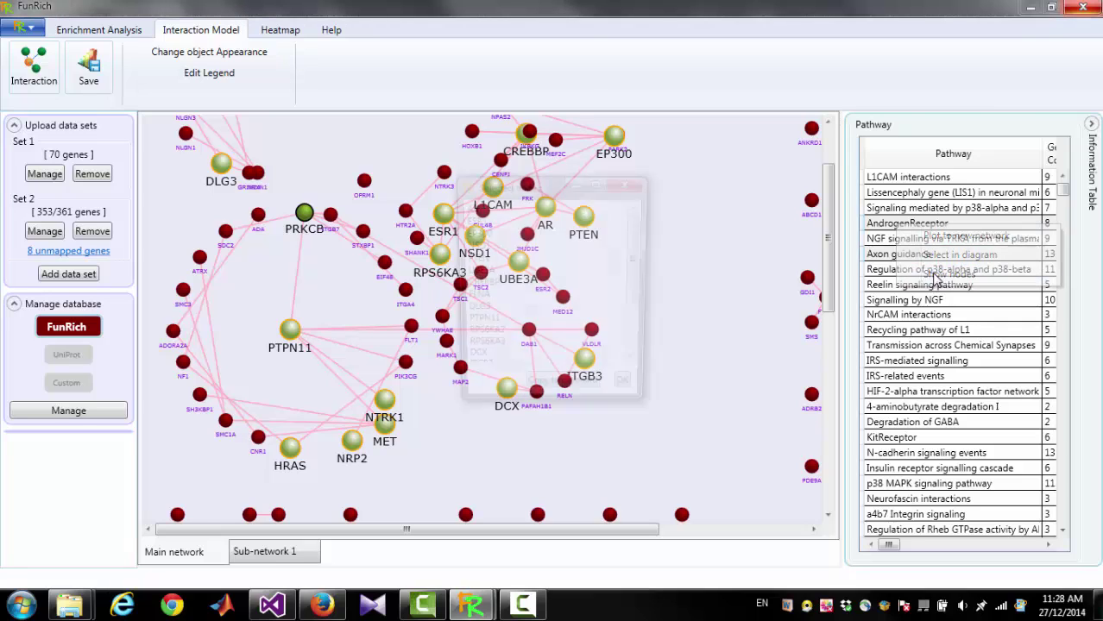
pyautogui.moveTo(642, 256); pyautogui.dragTo(650, 234)
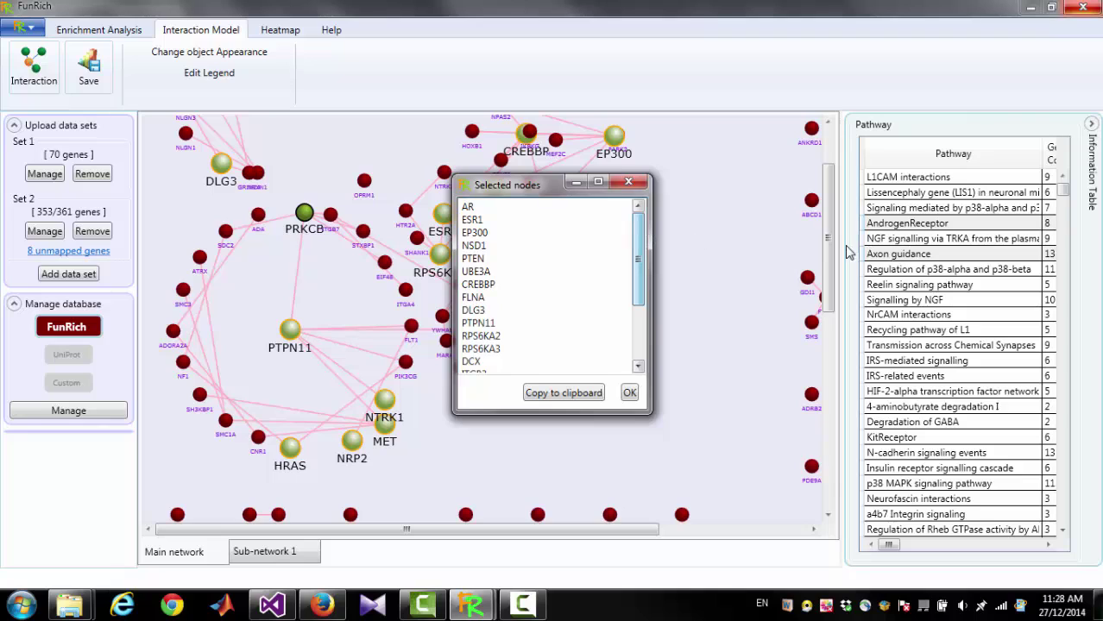
pyautogui.click(628, 181)
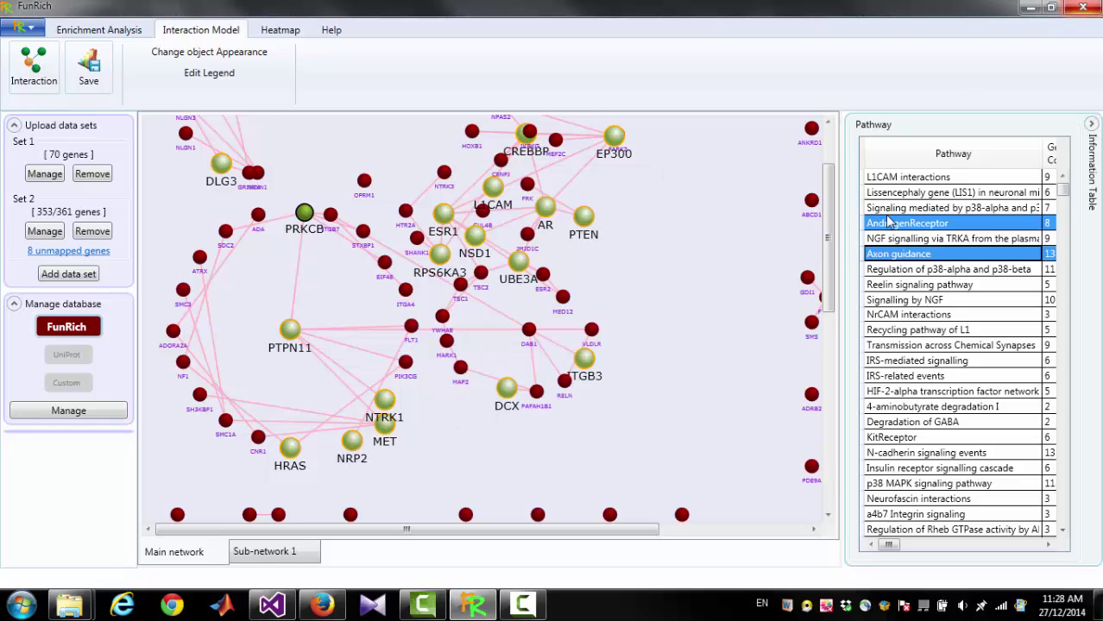
# Step: Select those pathways' genes in the network and shift them slightly down and right
pyautogui.rightClick(894, 227)
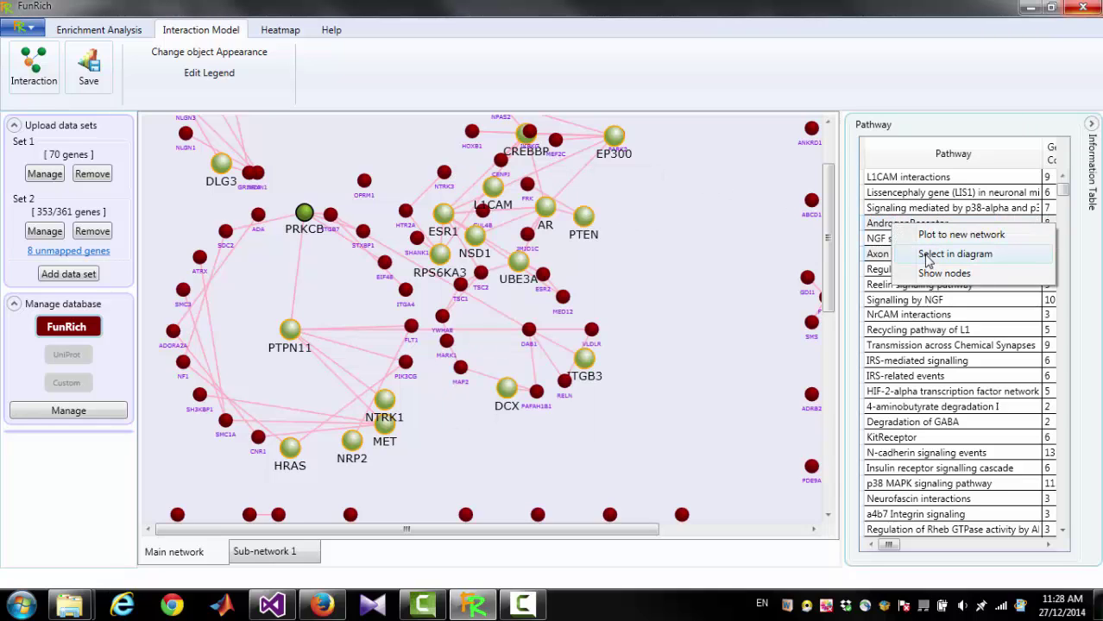
pyautogui.click(941, 254)
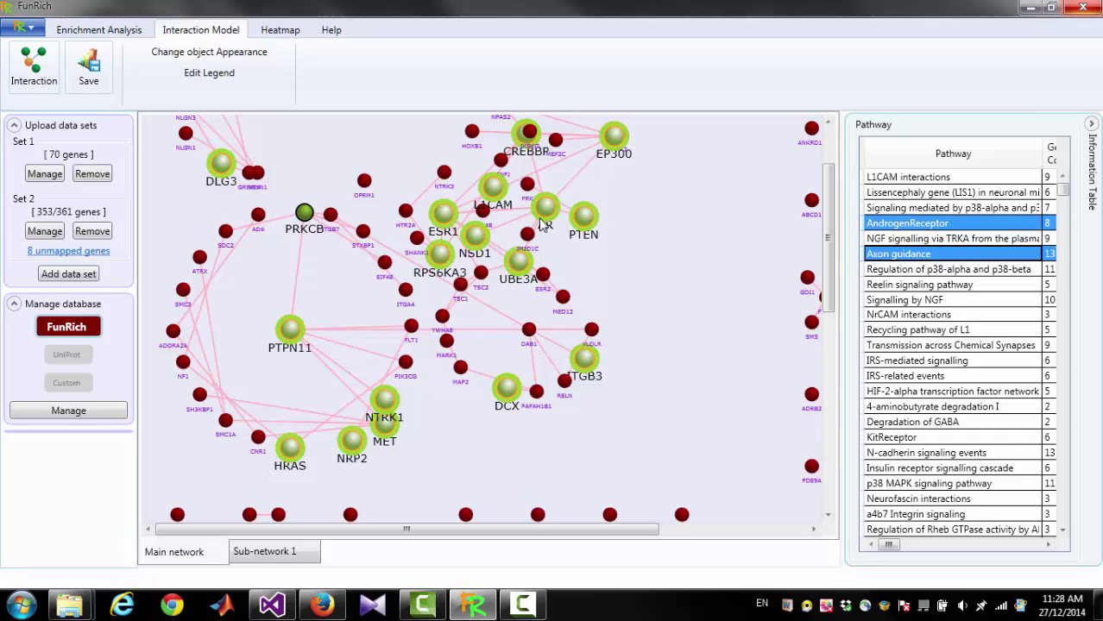
pyautogui.moveTo(537, 210); pyautogui.dragTo(565, 250)
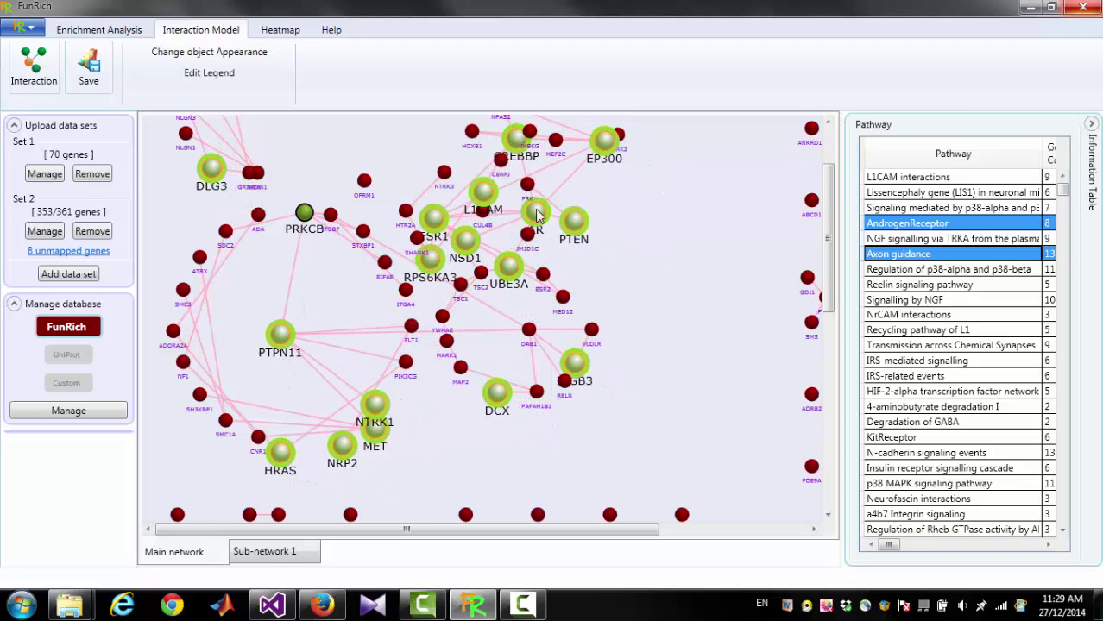
# Step: Apply the MyModel appearance template to the highlighted pathway genes
pyautogui.rightClick(563, 218)
pyautogui.click(602, 222)
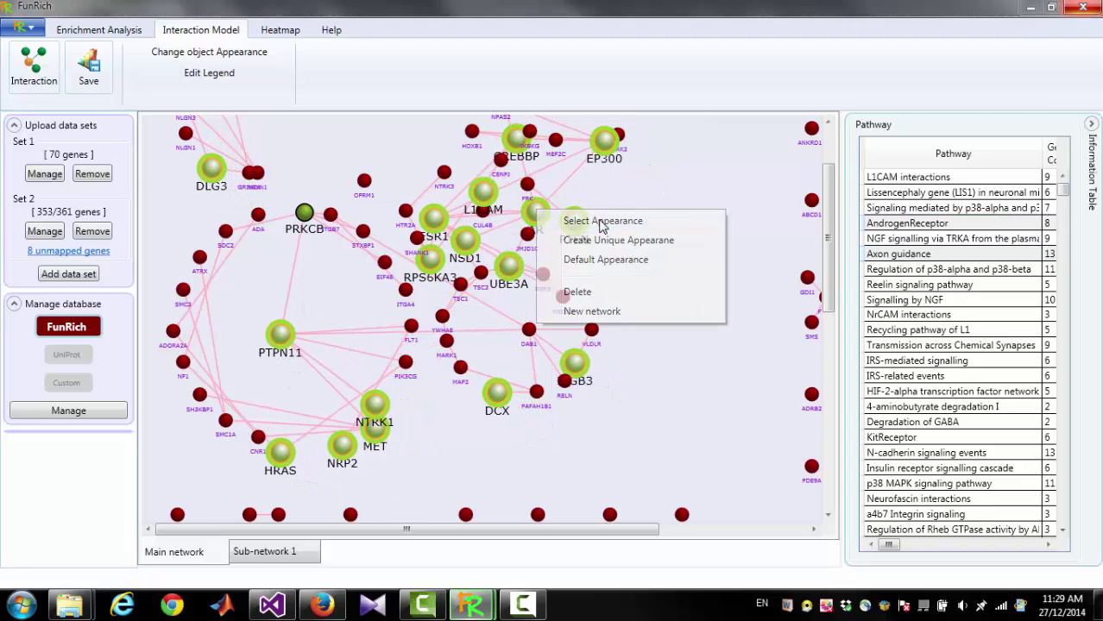
pyautogui.click(108, 195)
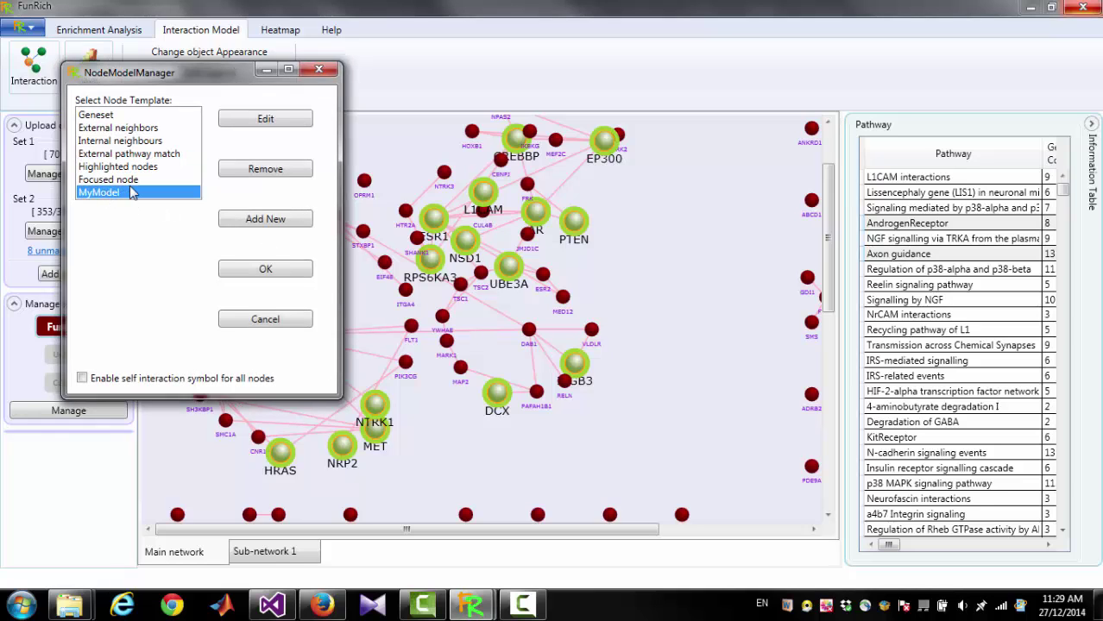
pyautogui.click(268, 271)
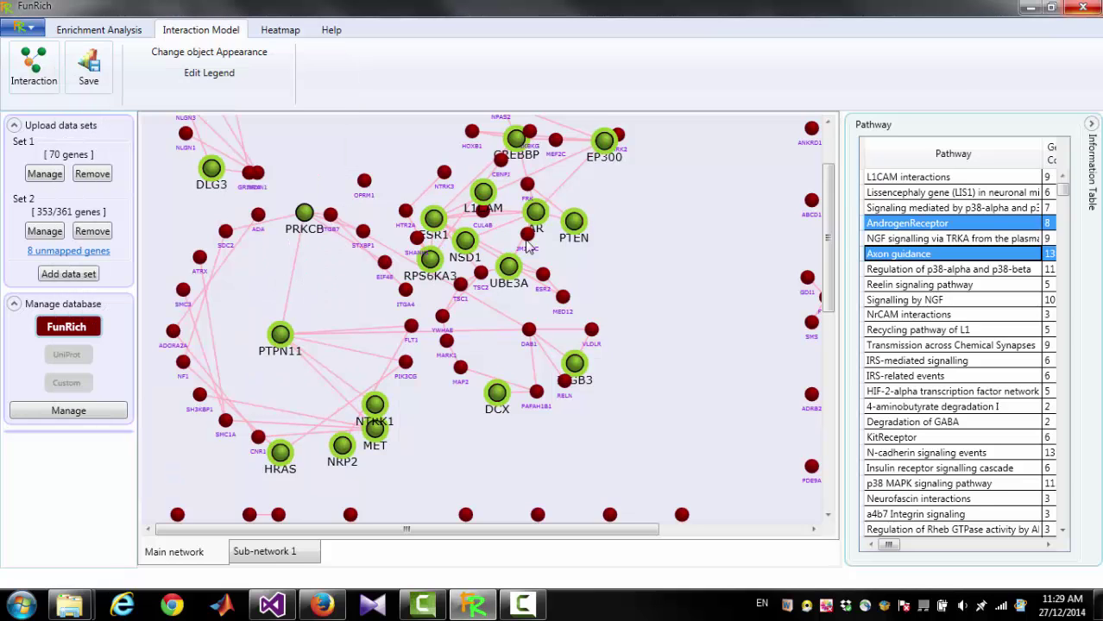
# Step: Create a unique appearance named AR for them with a light pink node colour
pyautogui.rightClick(576, 222)
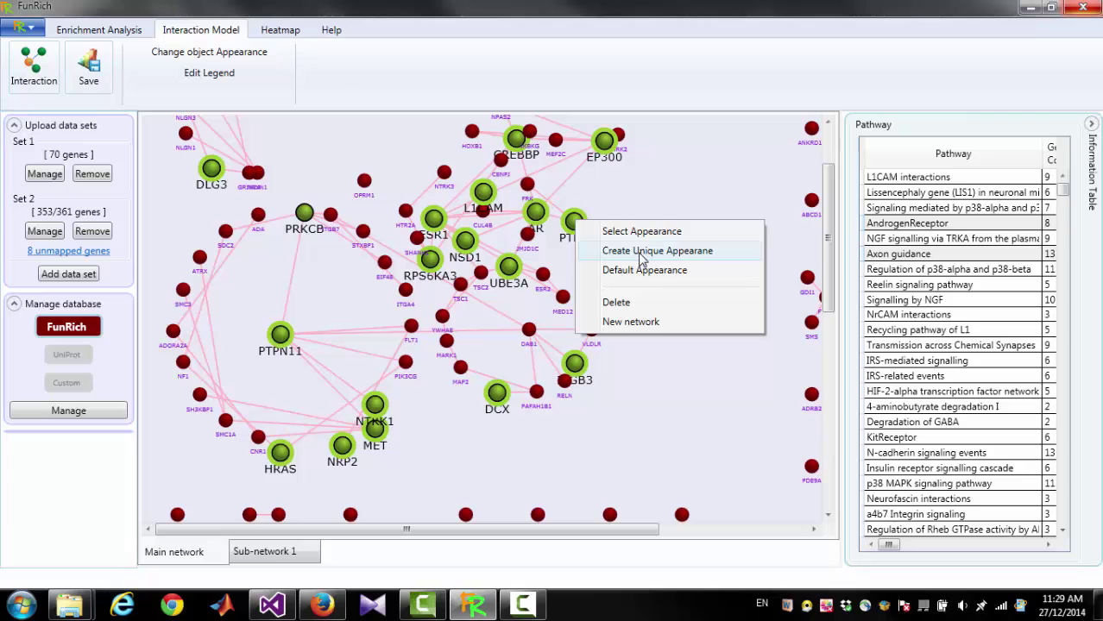
pyautogui.click(641, 252)
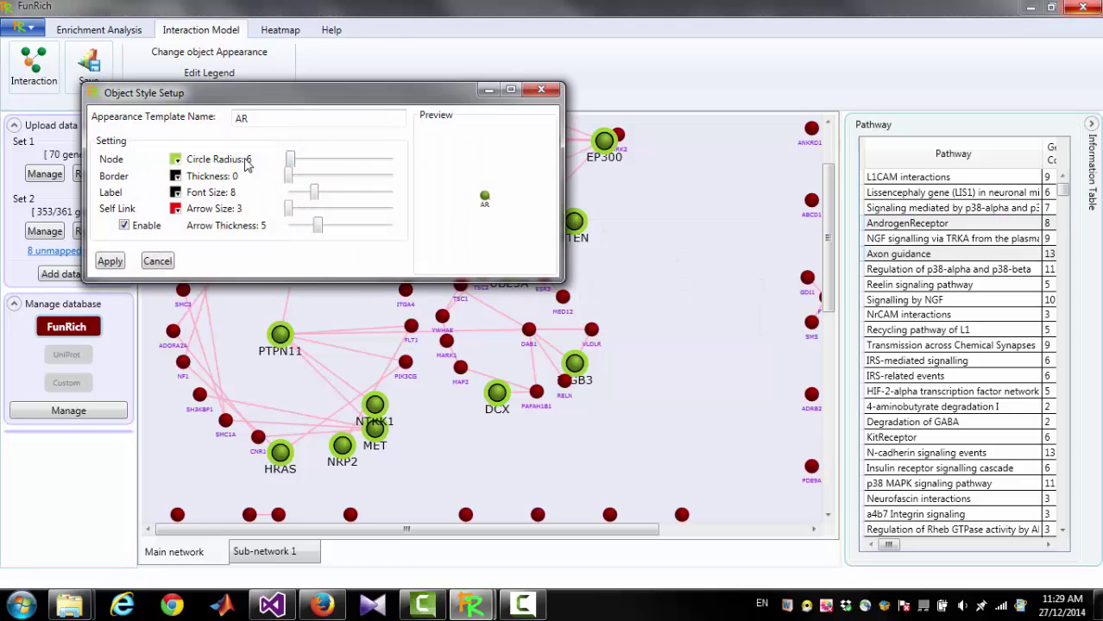
pyautogui.click(176, 160)
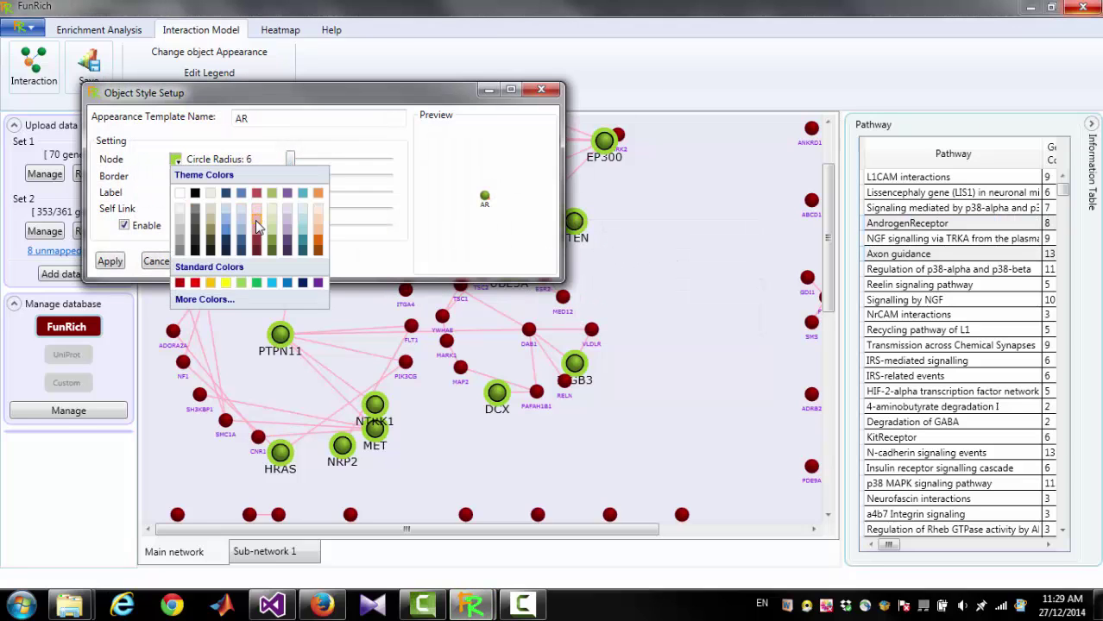
pyautogui.click(256, 220)
pyautogui.click(118, 266)
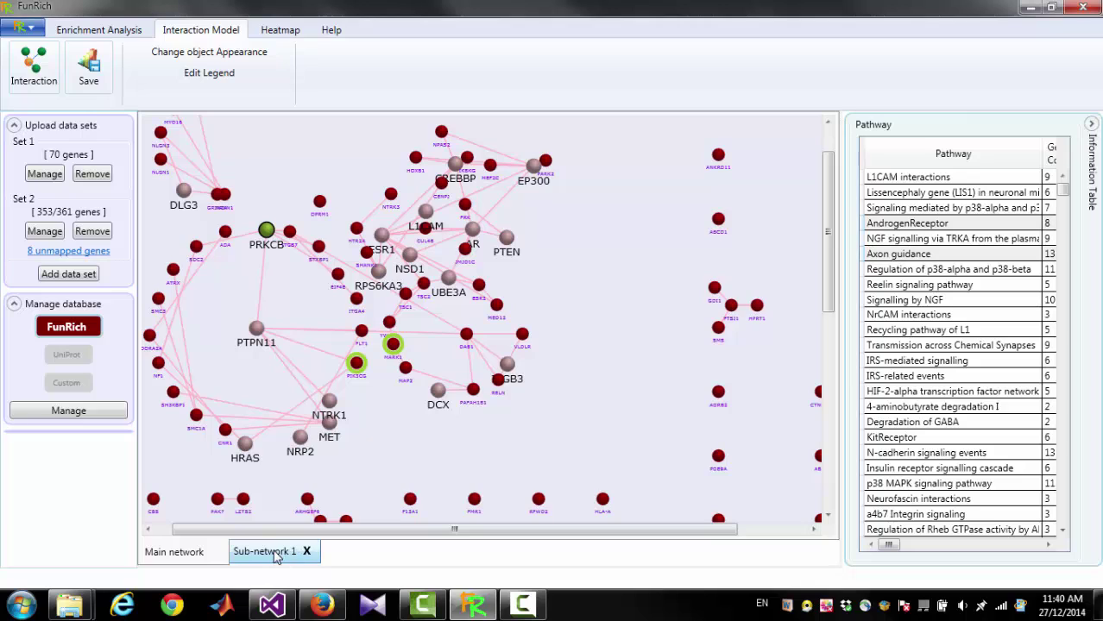
# Step: Check Sub-network 1, then save the main network diagram as the JPEG image SaveImage
pyautogui.click(259, 554)
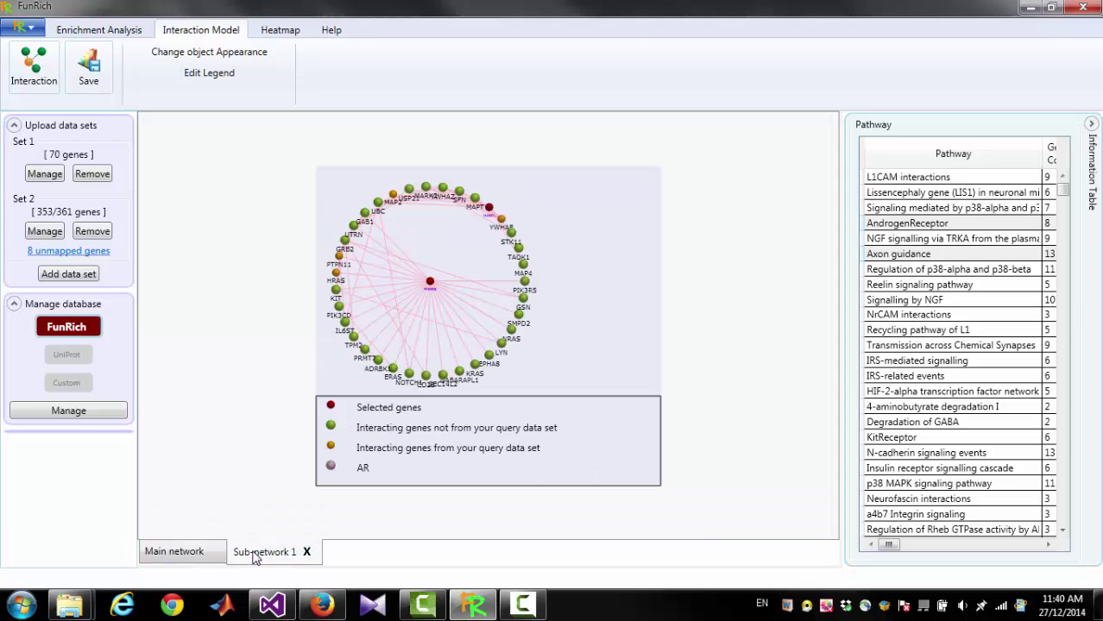
pyautogui.click(183, 556)
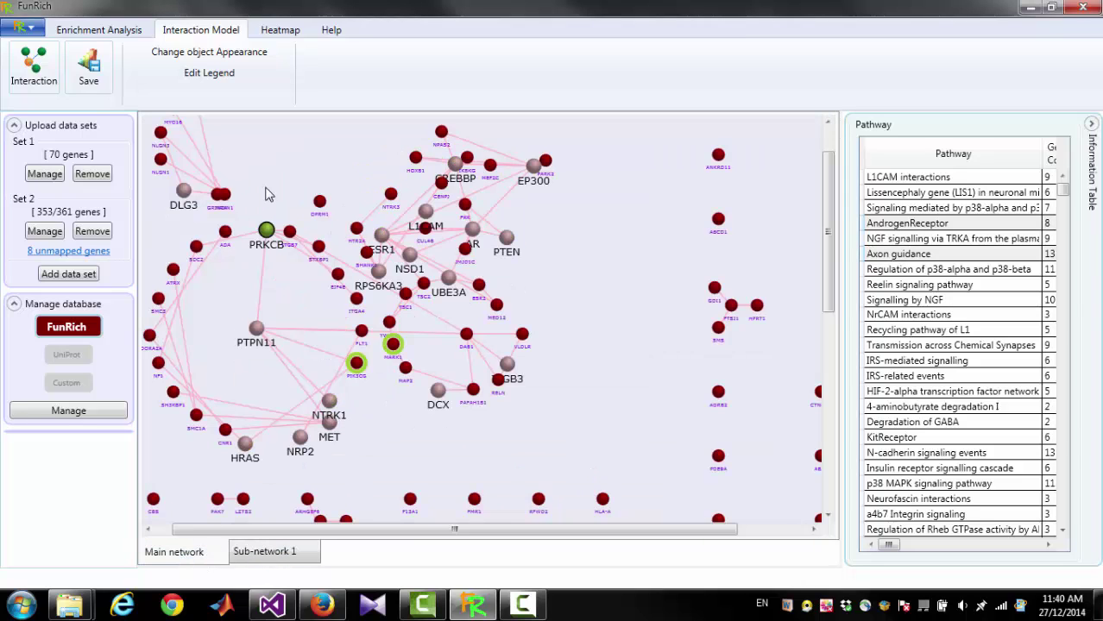
pyautogui.click(91, 80)
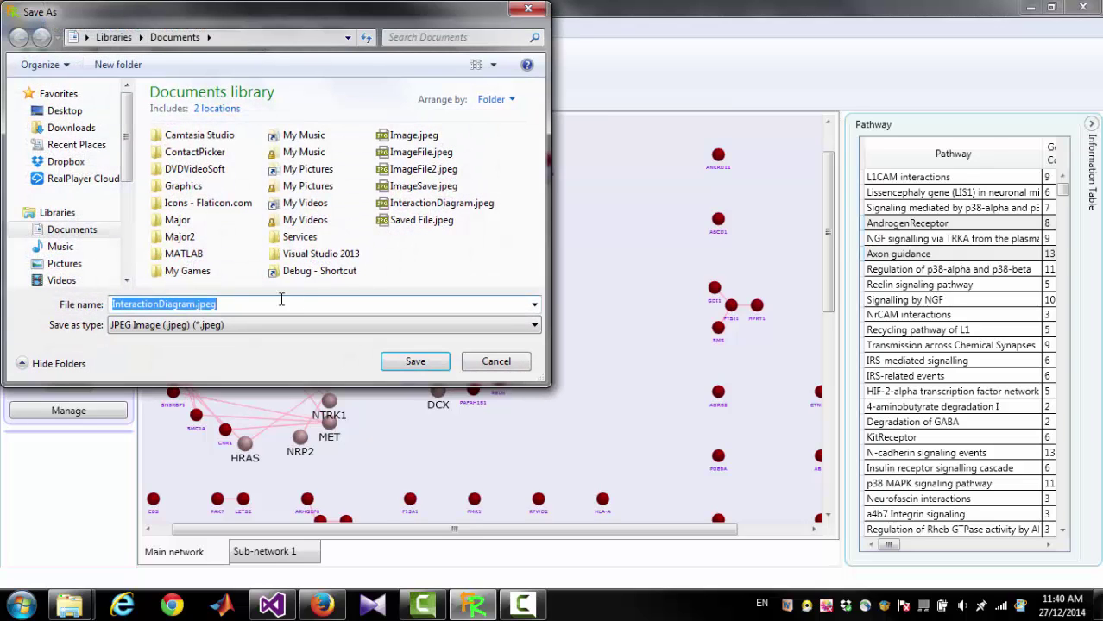
pyautogui.write('Sa')
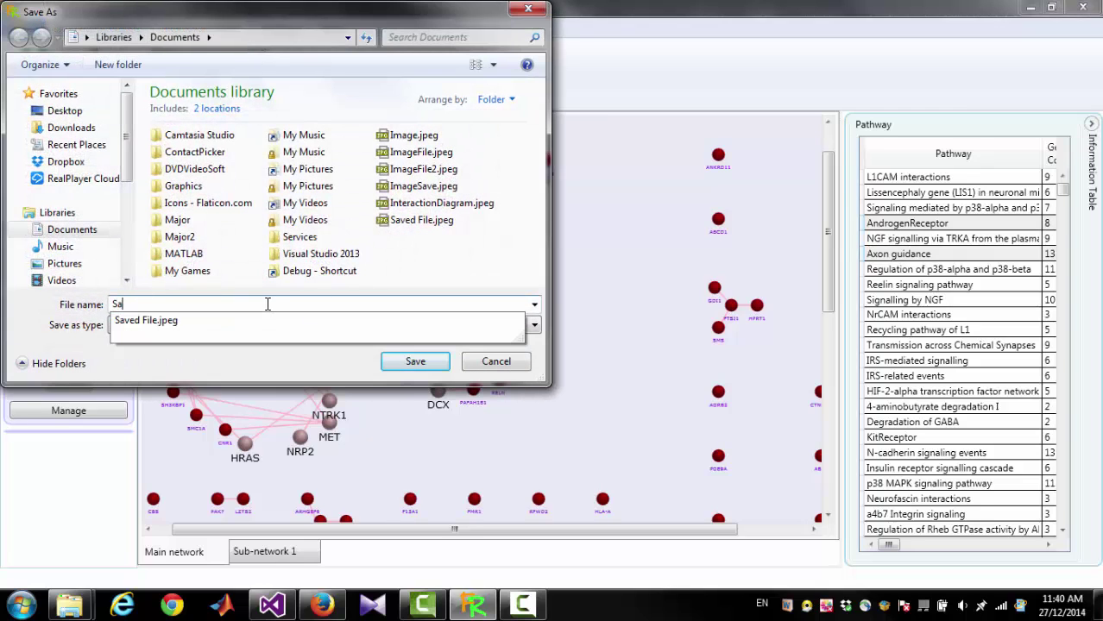
pyautogui.write('veImage')
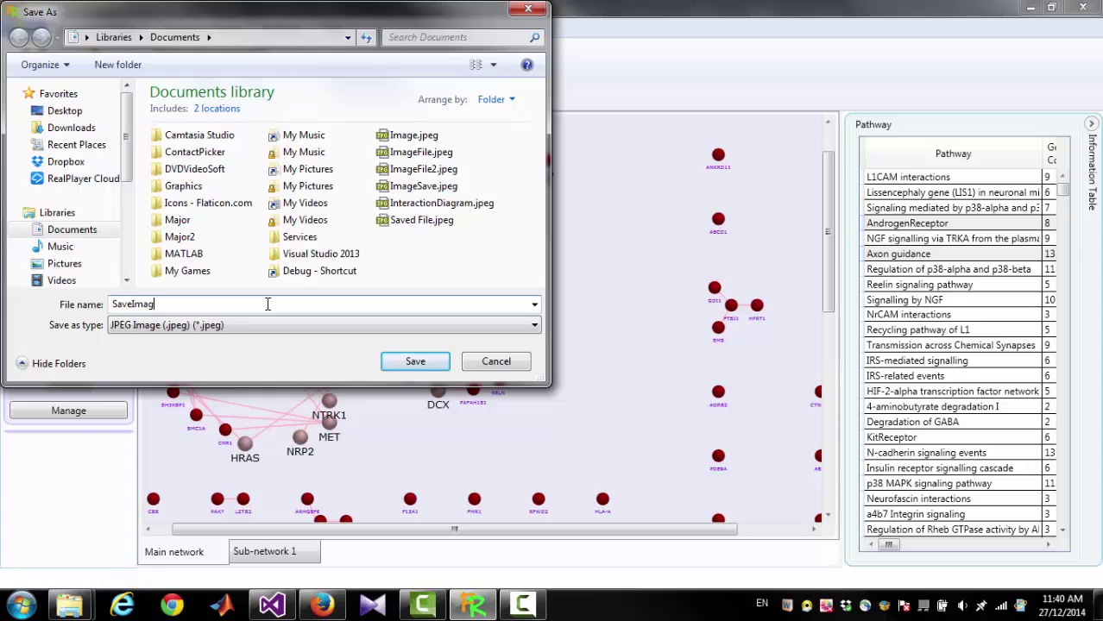
pyautogui.press('Return')
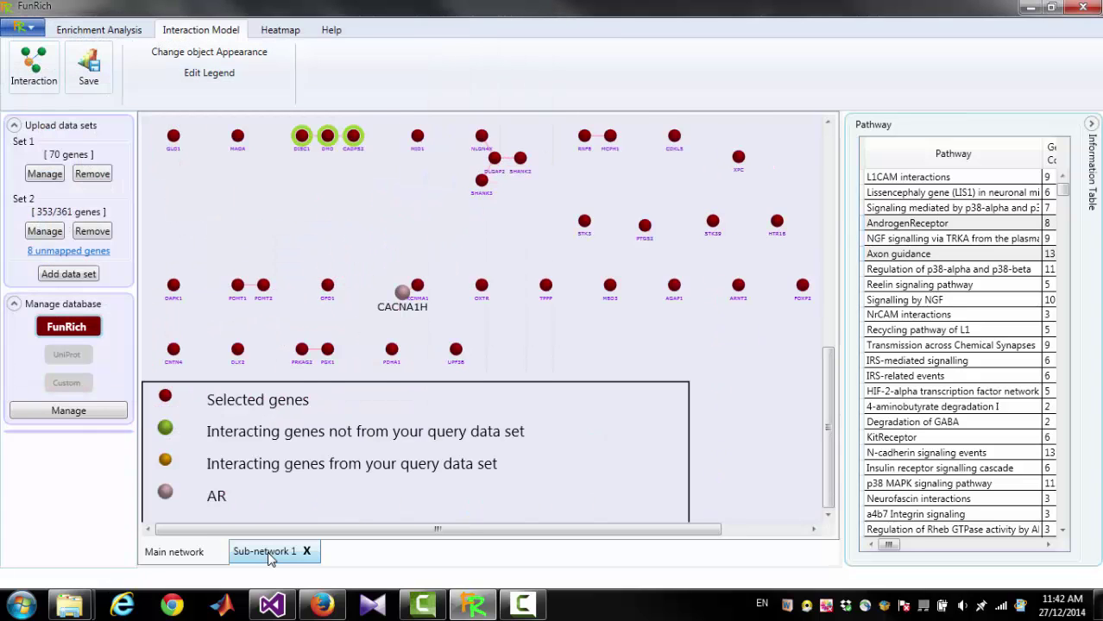
# Step: Close the Sub-network 1 tab, leaving the main network with its grey-mauve AR genes
pyautogui.click(270, 556)
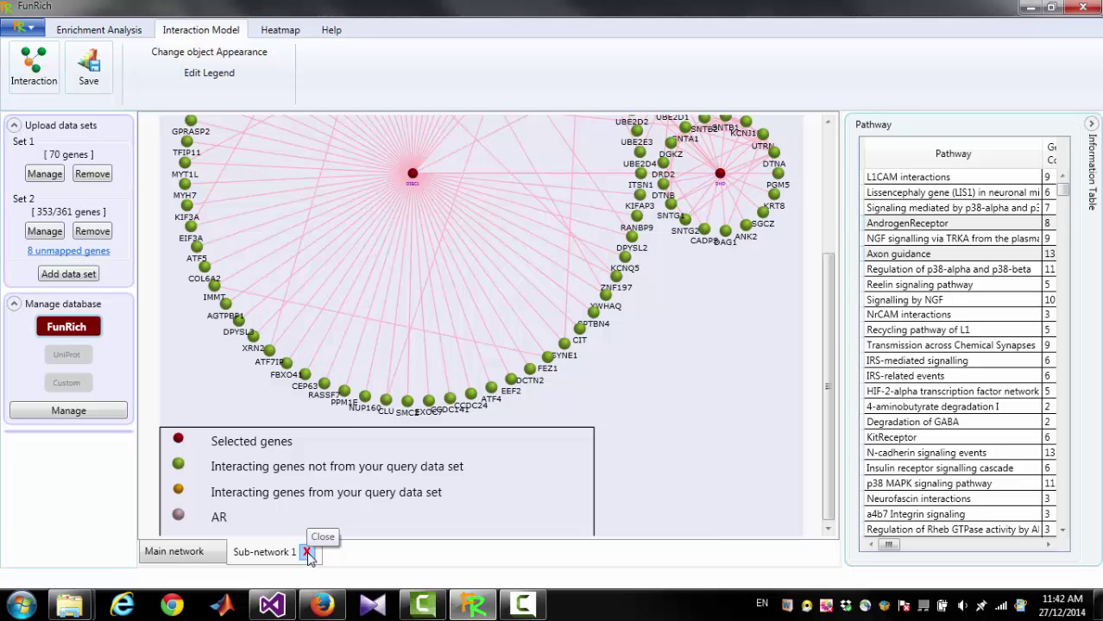
pyautogui.click(307, 552)
pyautogui.scroll(10, 391, 224)
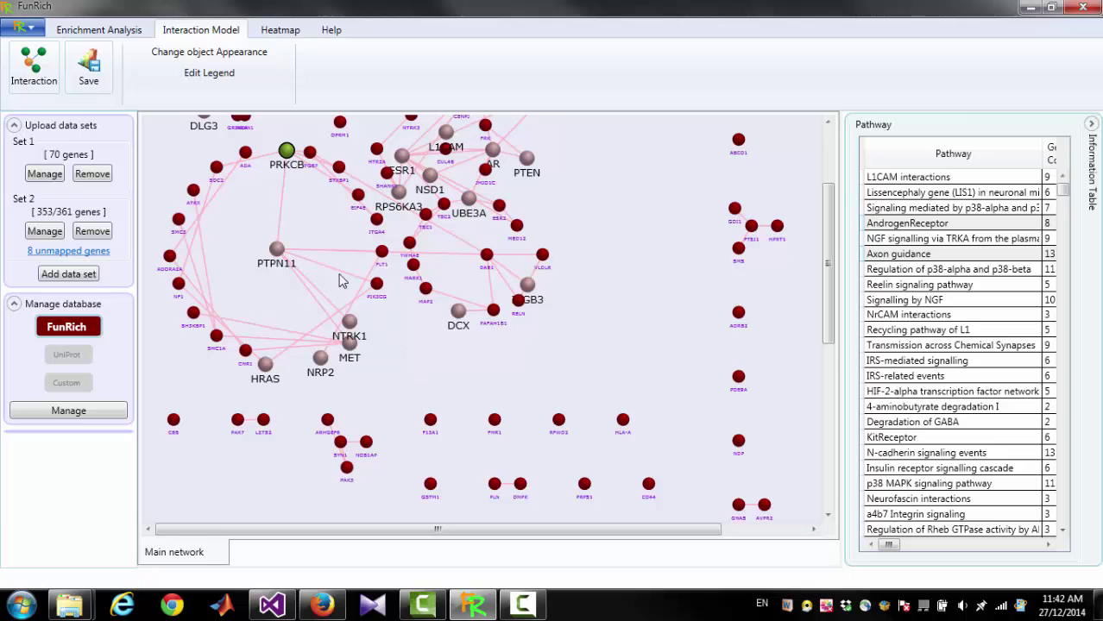
pyautogui.scroll(3, 324, 259)
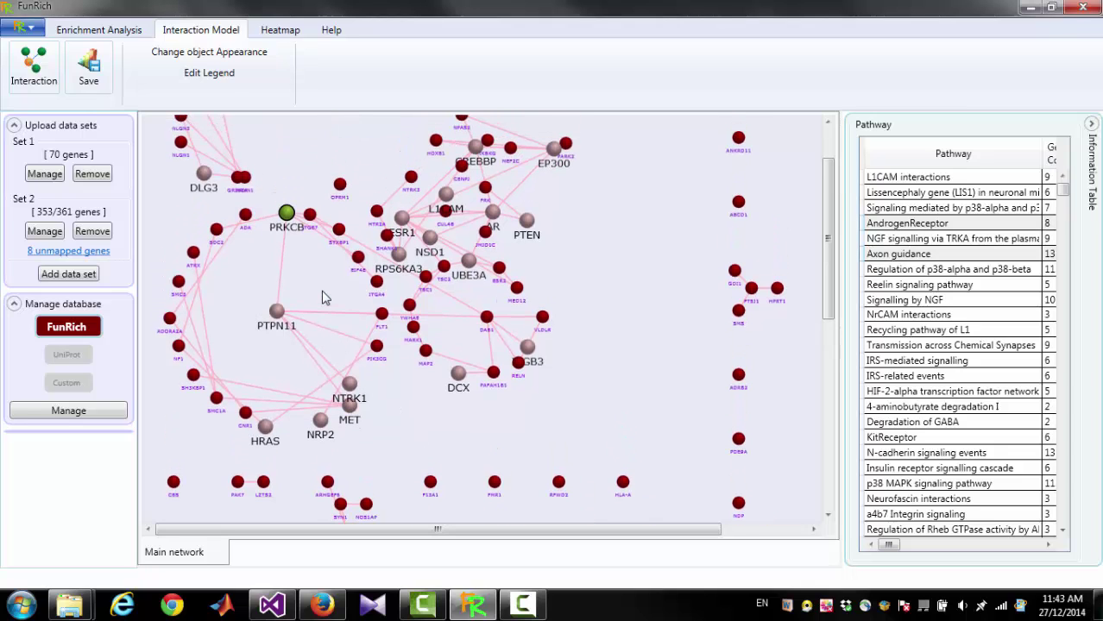
pyautogui.click(216, 57)
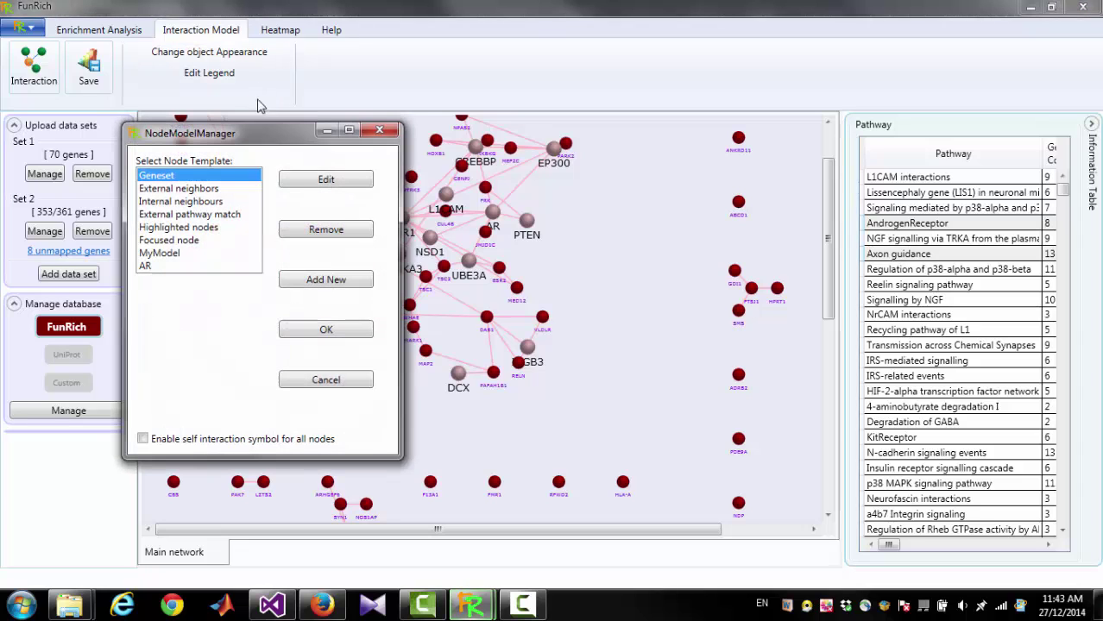
pyautogui.click(378, 131)
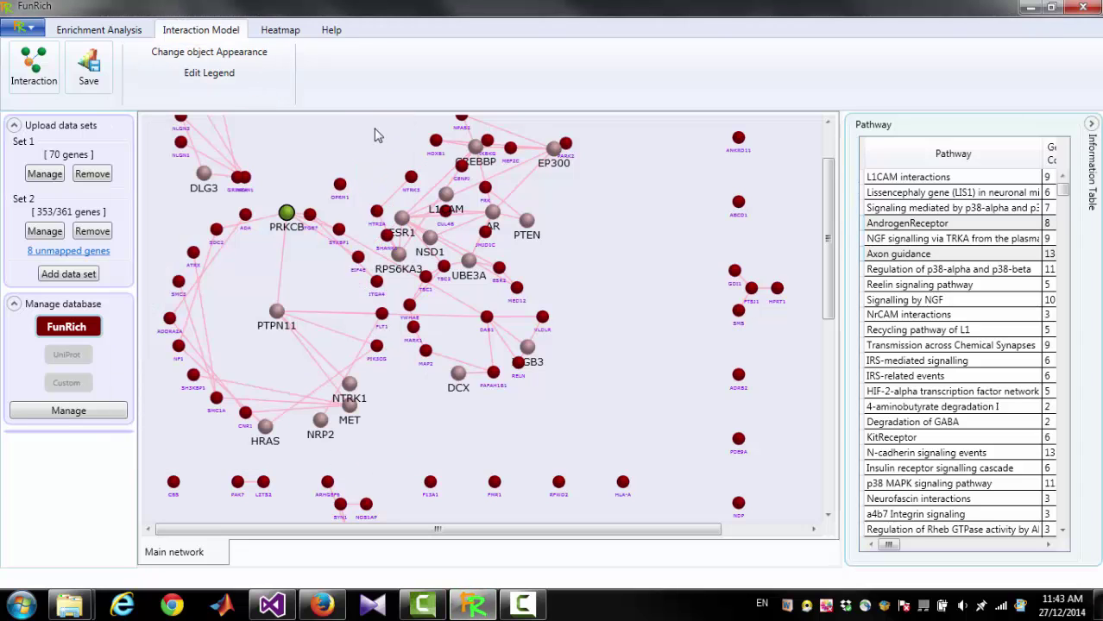
pyautogui.rightClick(246, 216)
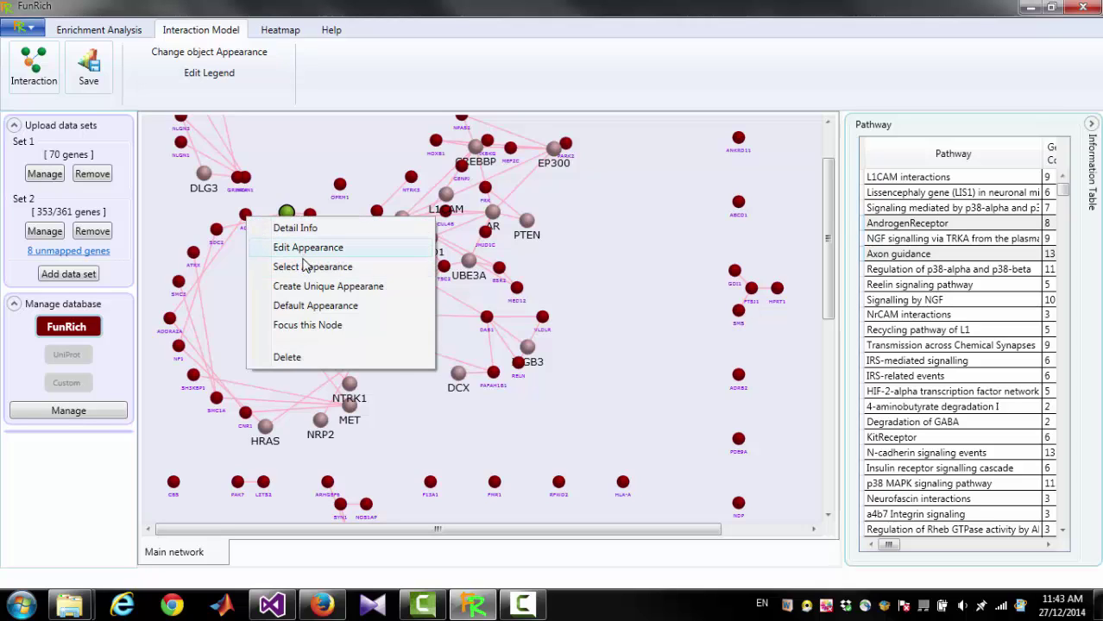
pyautogui.click(299, 158)
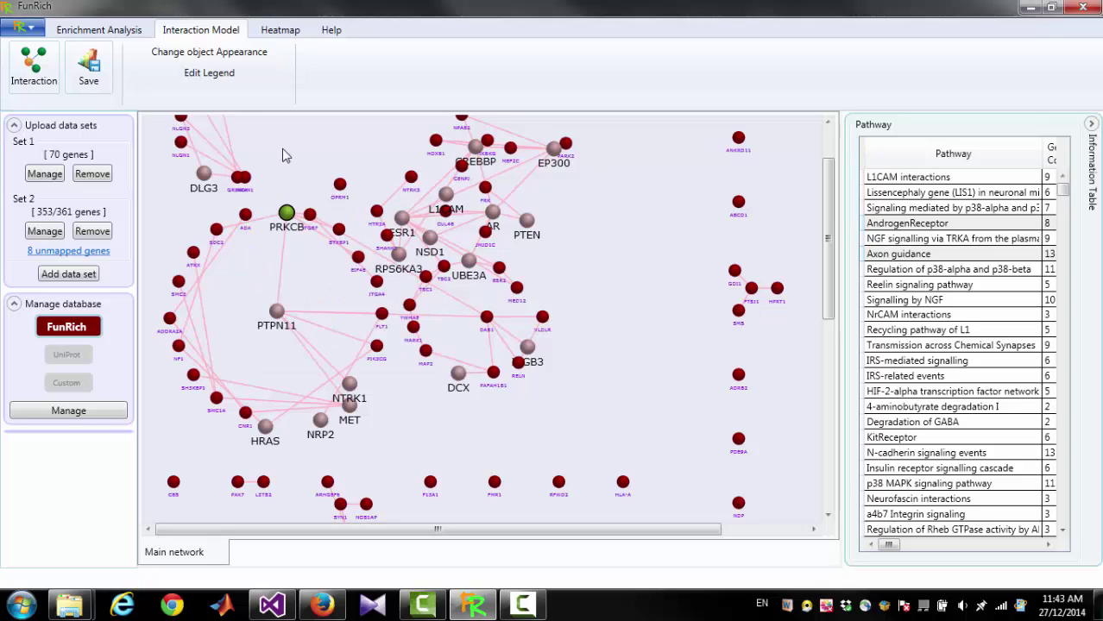
pyautogui.click(222, 76)
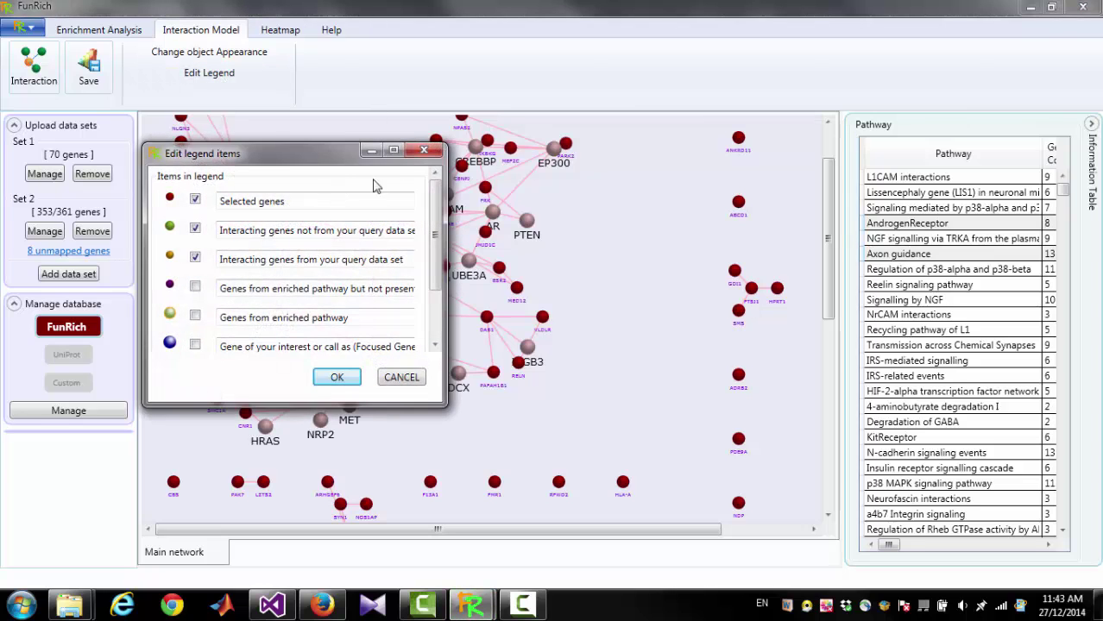
pyautogui.click(422, 154)
pyautogui.scroll(-10, 424, 298)
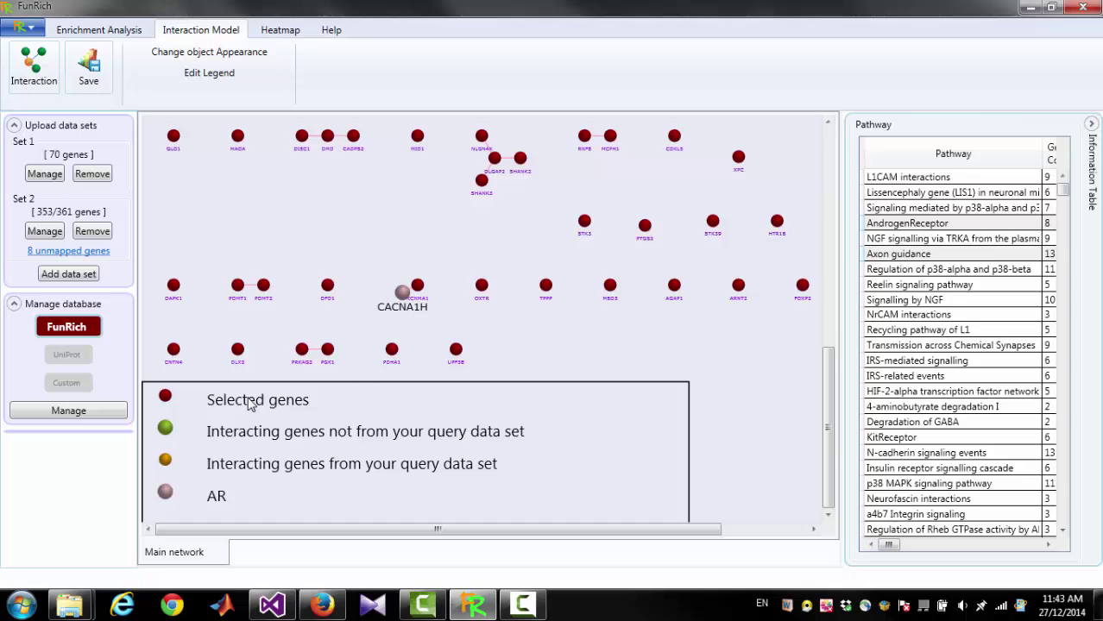
pyautogui.rightClick(250, 405)
pyautogui.click(305, 411)
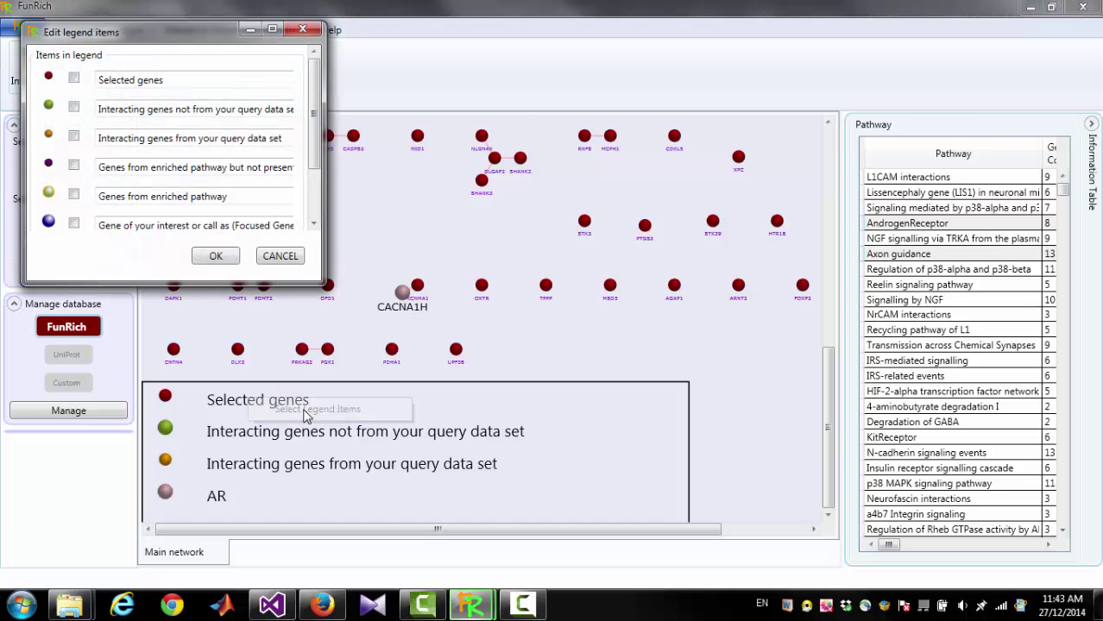
pyautogui.click(302, 39)
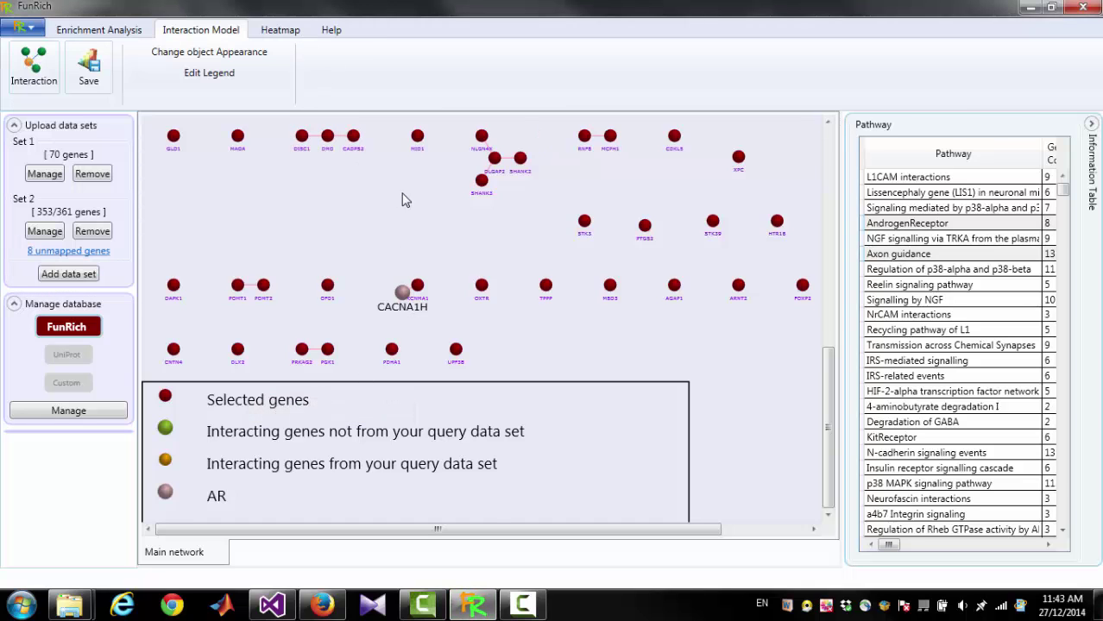
pyautogui.scroll(7, 406, 371)
pyautogui.scroll(1, 397, 347)
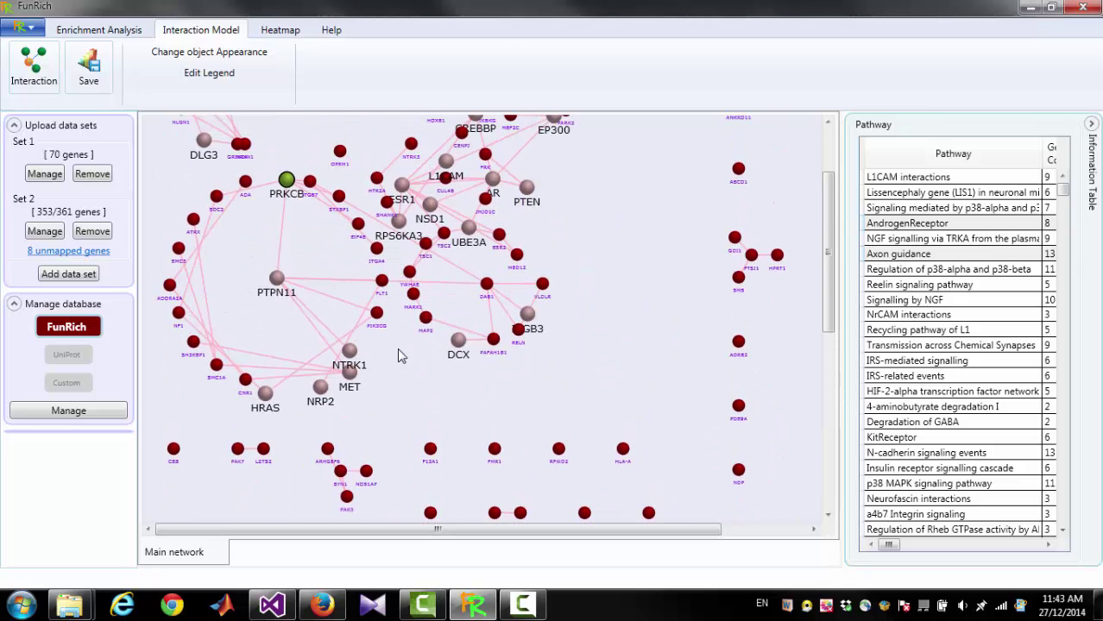